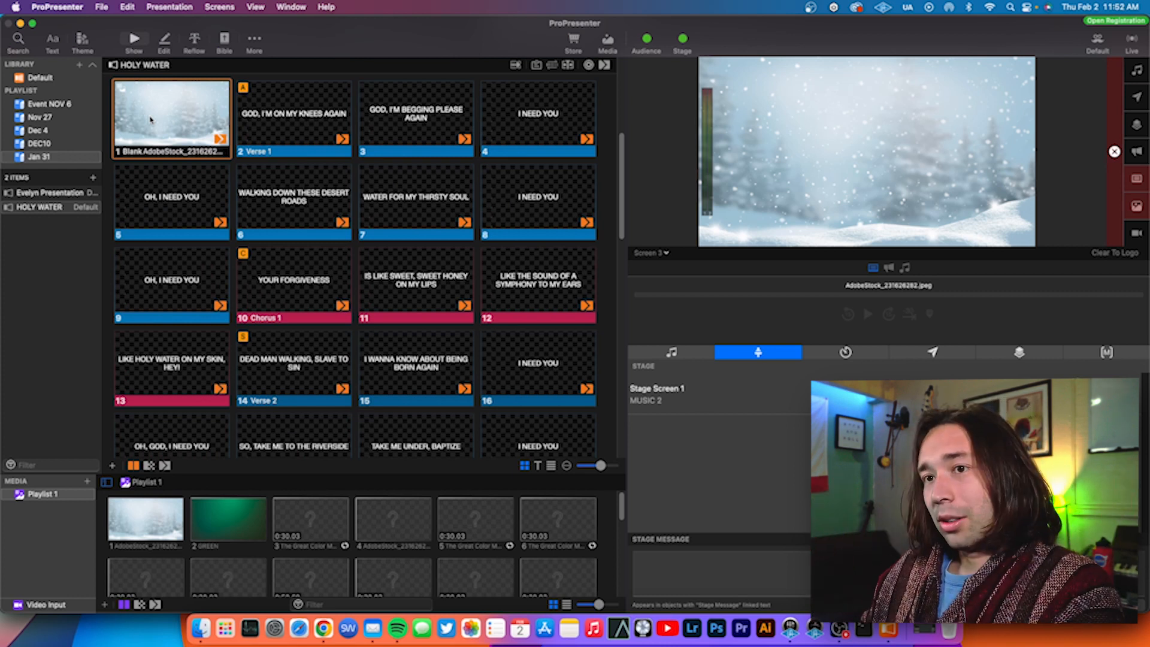
Advance the HOLY WATER song from the blank slide to slide 5 and switch the output preview to Stage Screen 1.
key(Right)
key(Right)
key(Right)
key(Right)
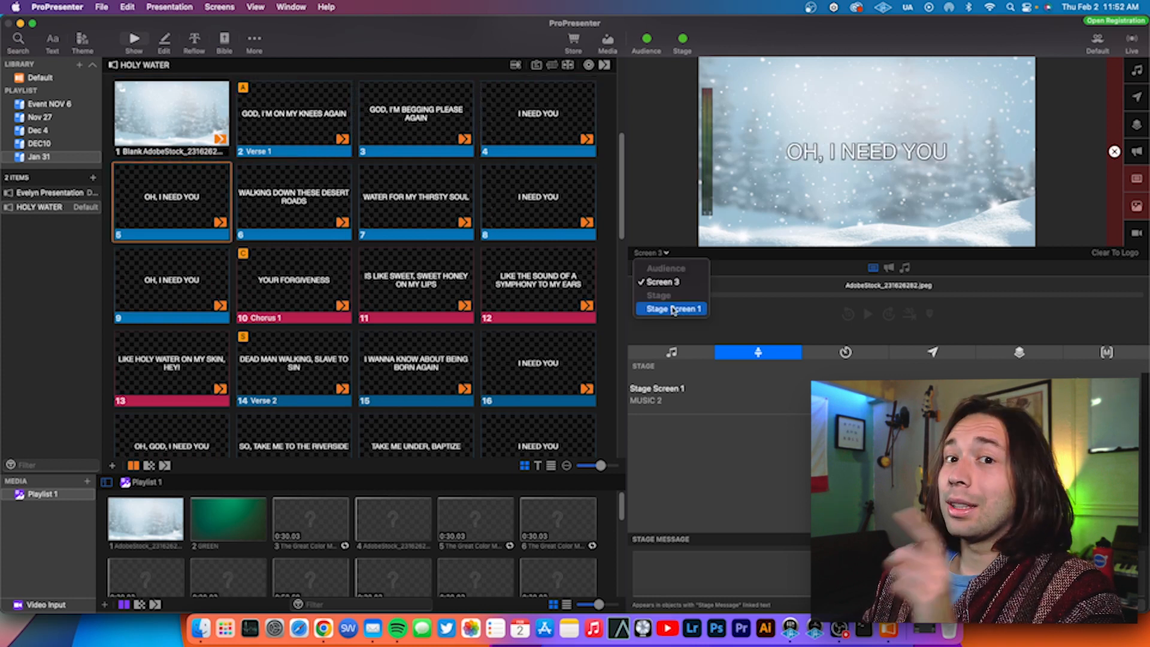
click(673, 308)
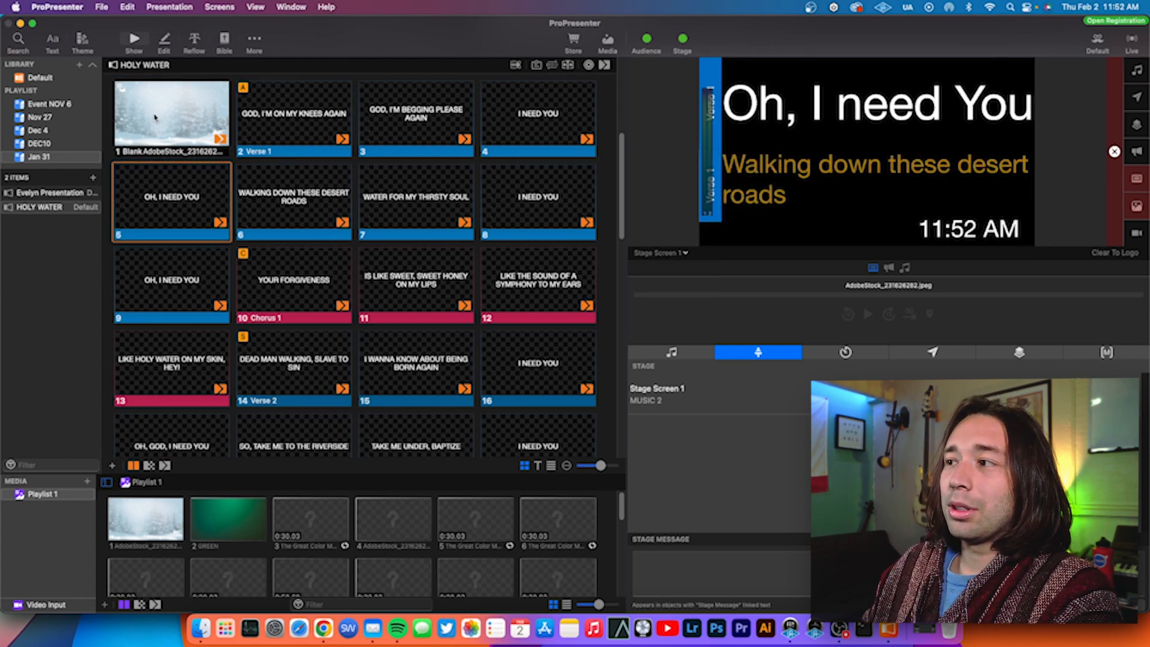
Restart HOLY WATER from its blank slide and run through to slide 5 while checking the stage screen preview.
click(183, 121)
key(Right)
key(Right)
key(Right)
key(Right)
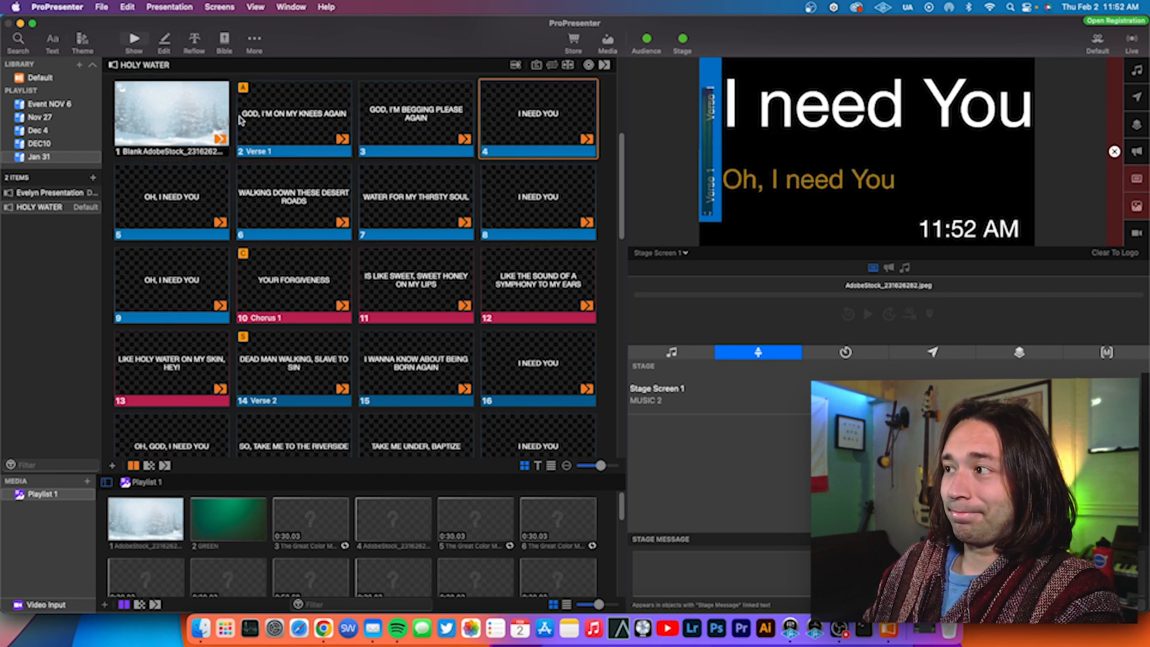
click(655, 252)
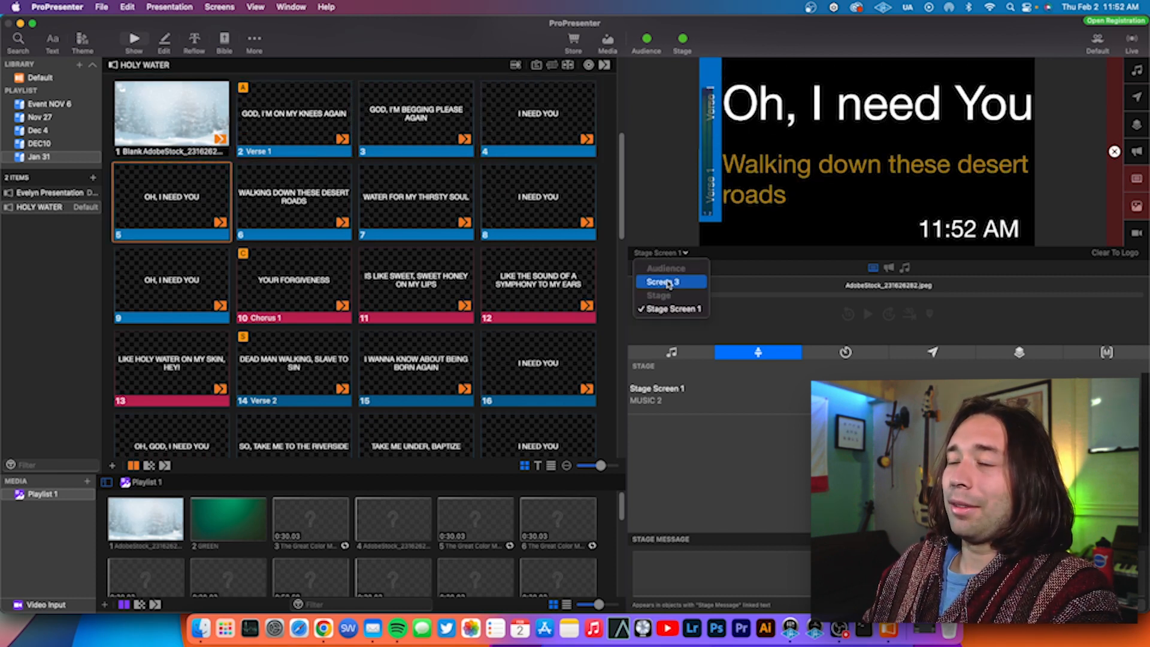
click(653, 197)
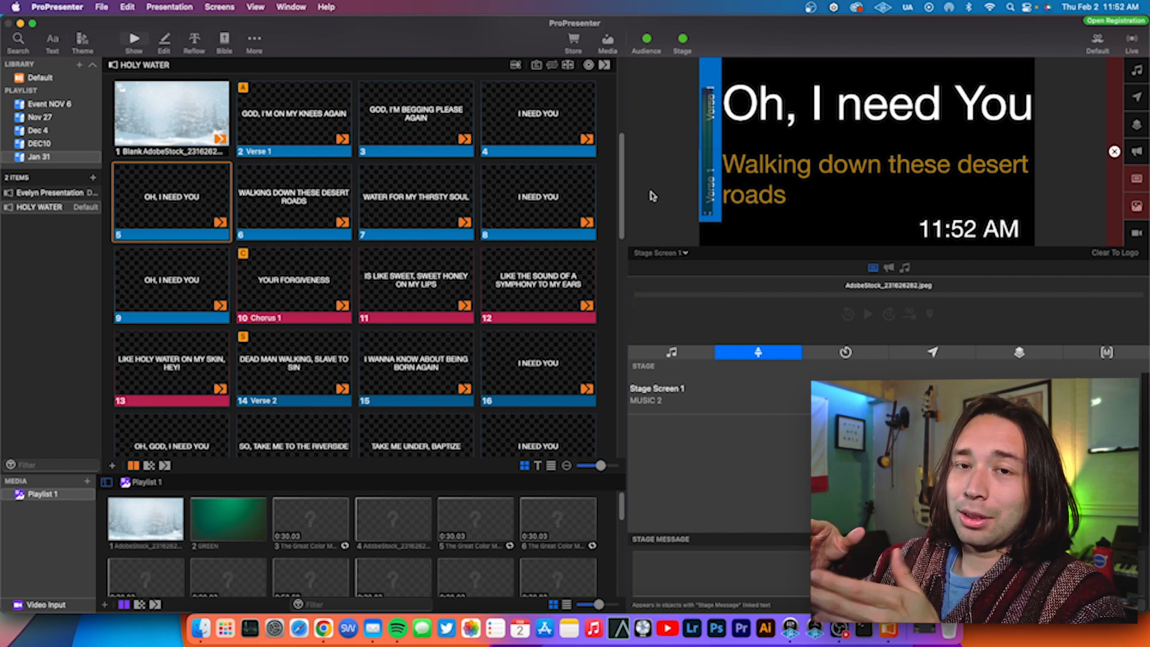
Switch to Chrome and look over the 10,000 ARMIES (F) chord chart.
click(324, 628)
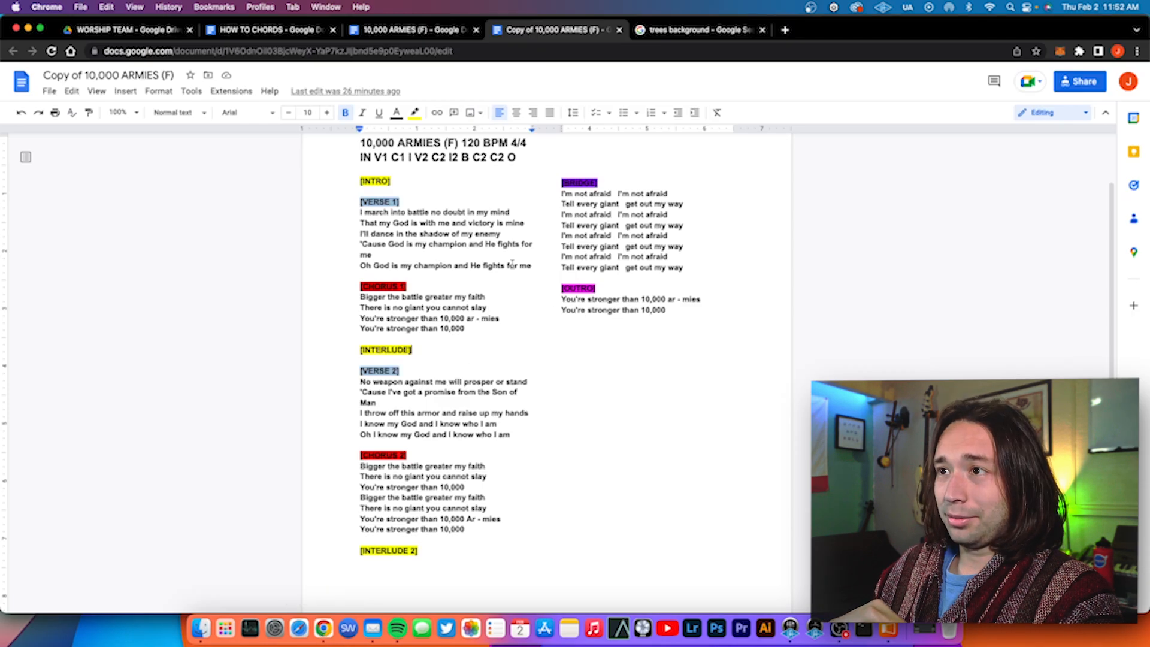
key(ctrl+shift+Tab)
scroll(430, 200, down, 2)
scroll(434, 205, up, 3)
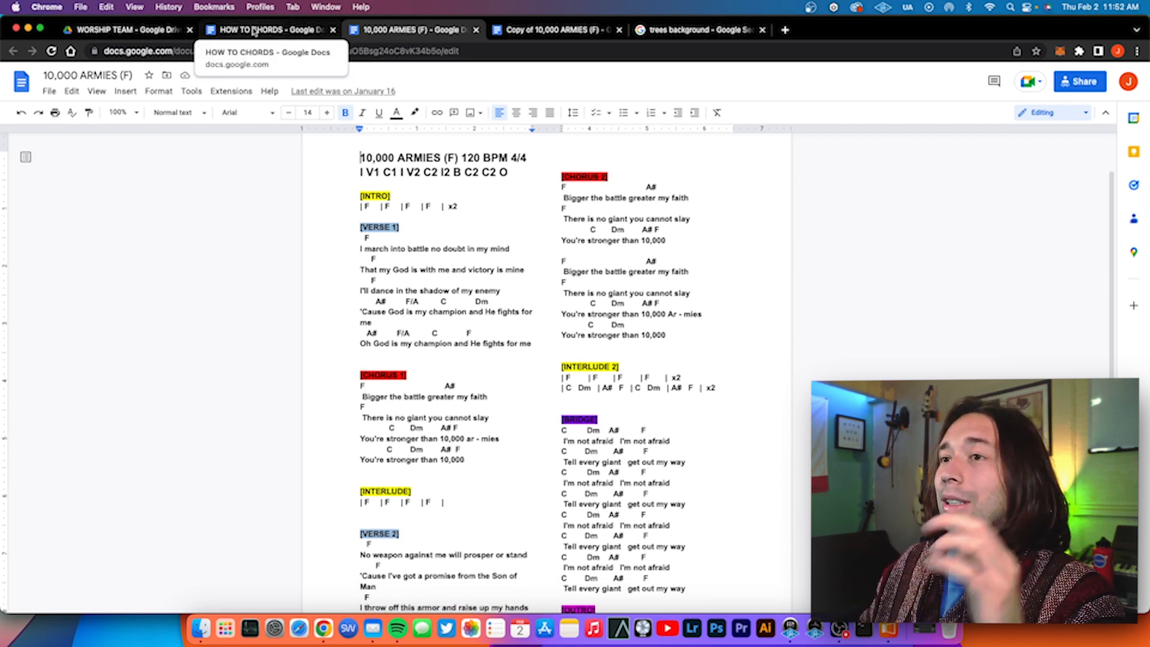
Review the HOW TO CHORDS guide's sections on song labelling, arrangement, exporting and setlists.
click(255, 32)
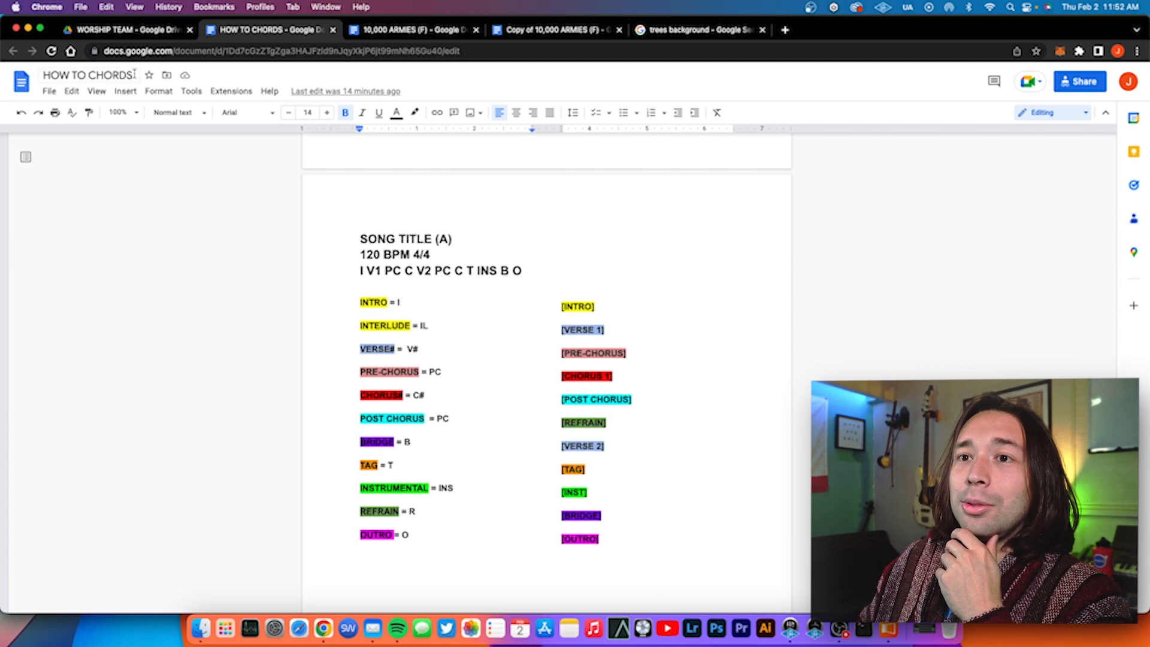
scroll(577, 457, up, 20)
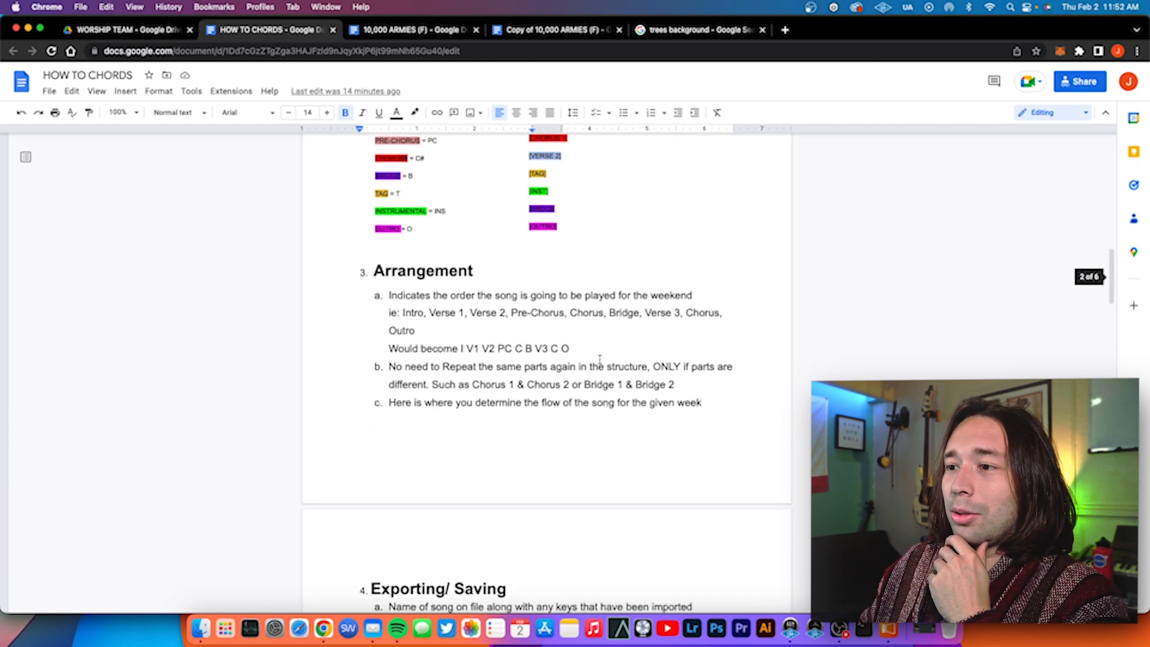
scroll(600, 359, up, 6)
scroll(600, 360, down, 5)
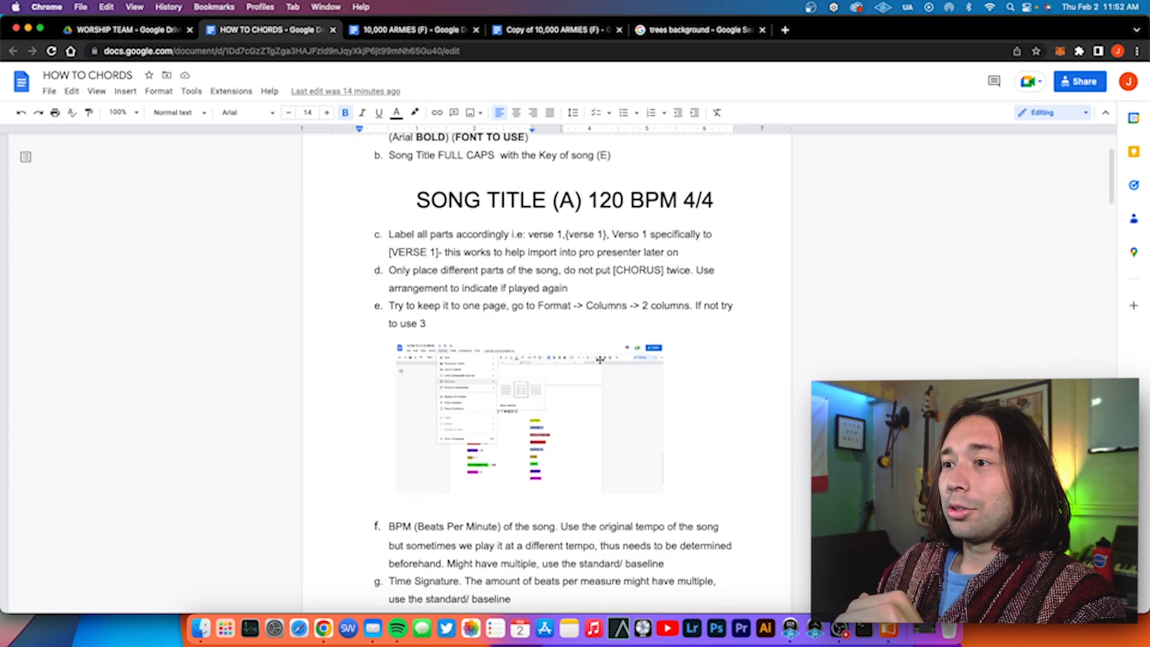
scroll(599, 359, down, 15)
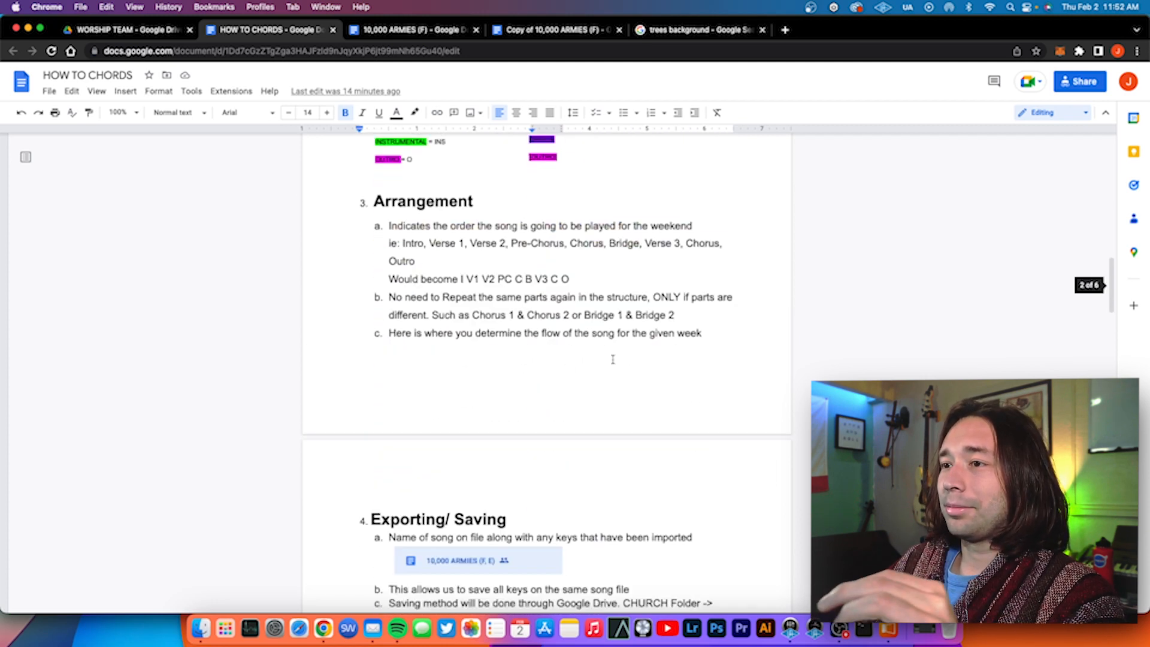
scroll(612, 359, down, 15)
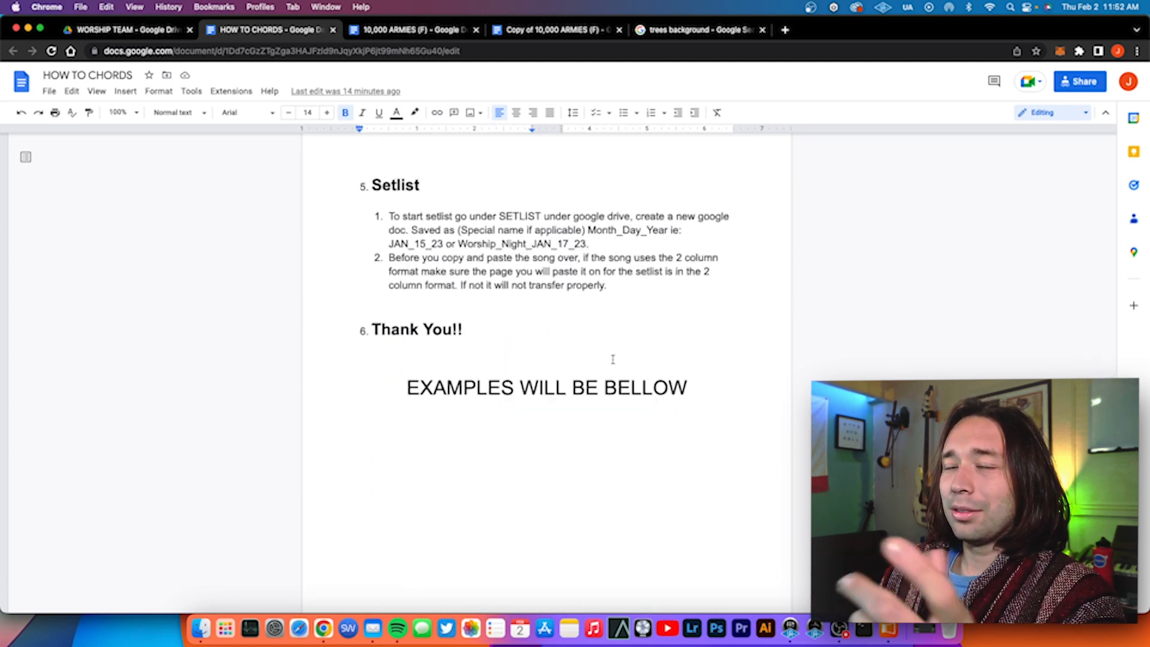
Change the guide's example abbreviations to IN for INTRO and I for INTERLUDE, and check the 10,000 ARMIES example below.
scroll(611, 358, down, 8)
click(436, 291)
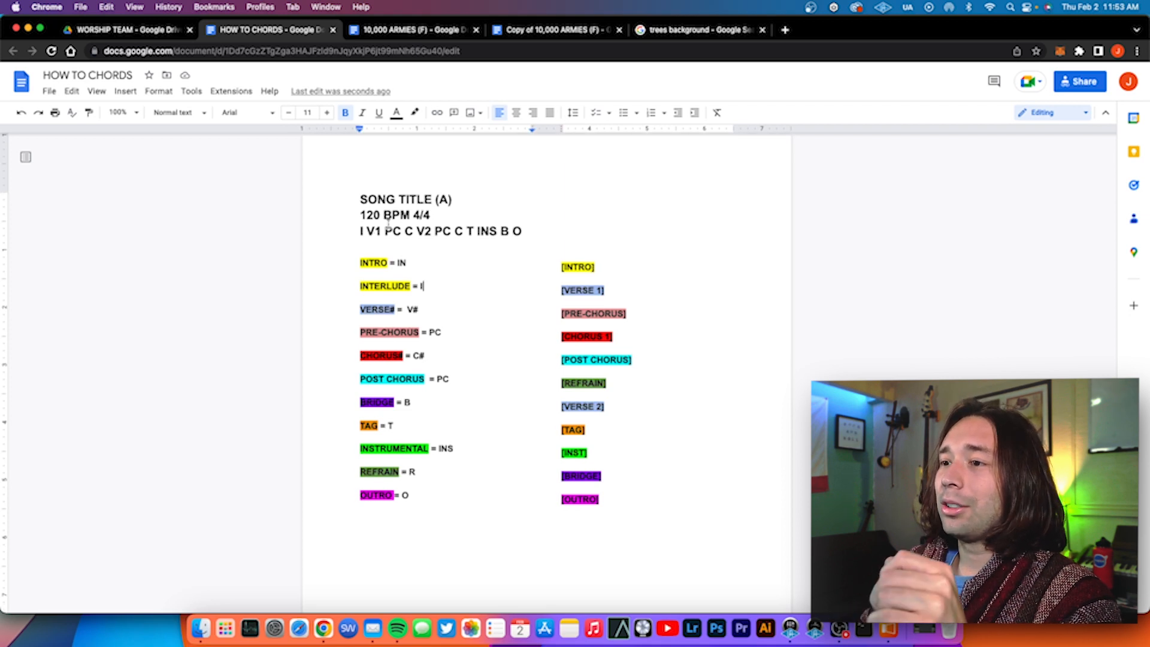
scroll(387, 230, down, 12)
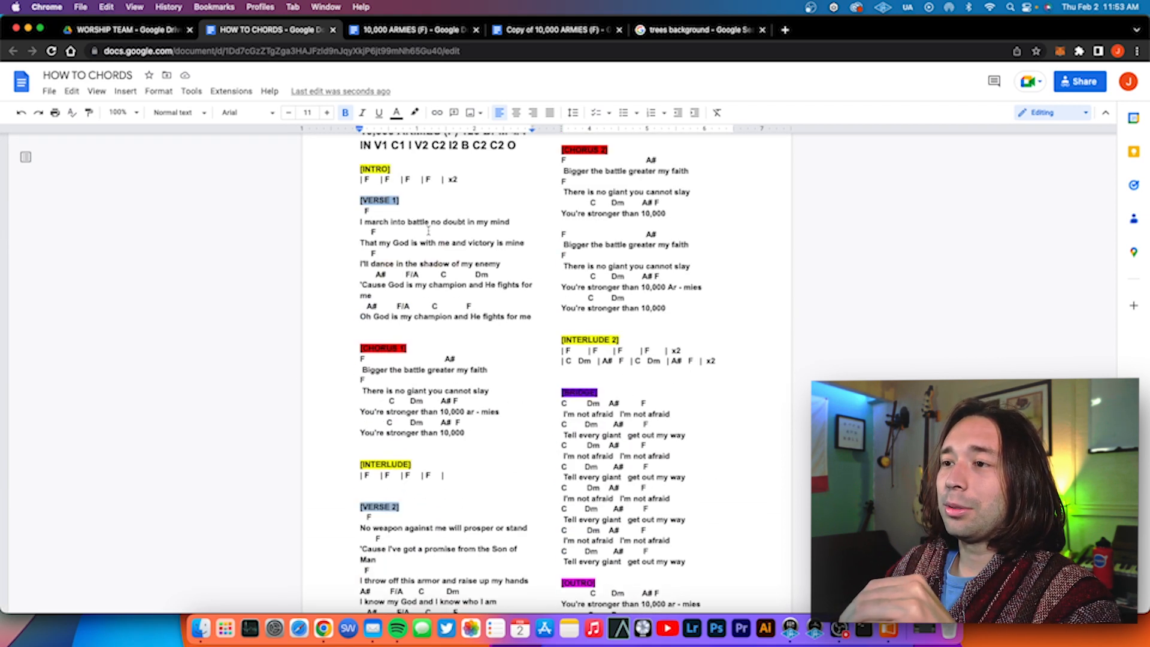
scroll(429, 230, up, 1)
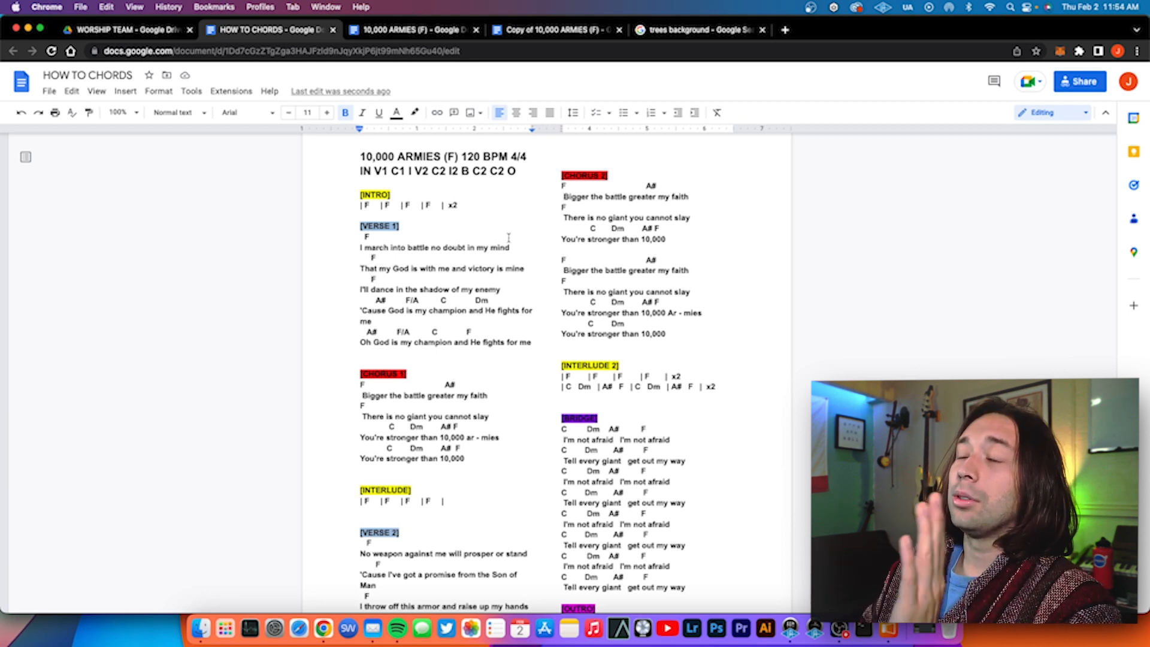
Examine the section labels and chords in the original 10,000 ARMIES (F) document.
click(412, 36)
scroll(432, 258, down, 2)
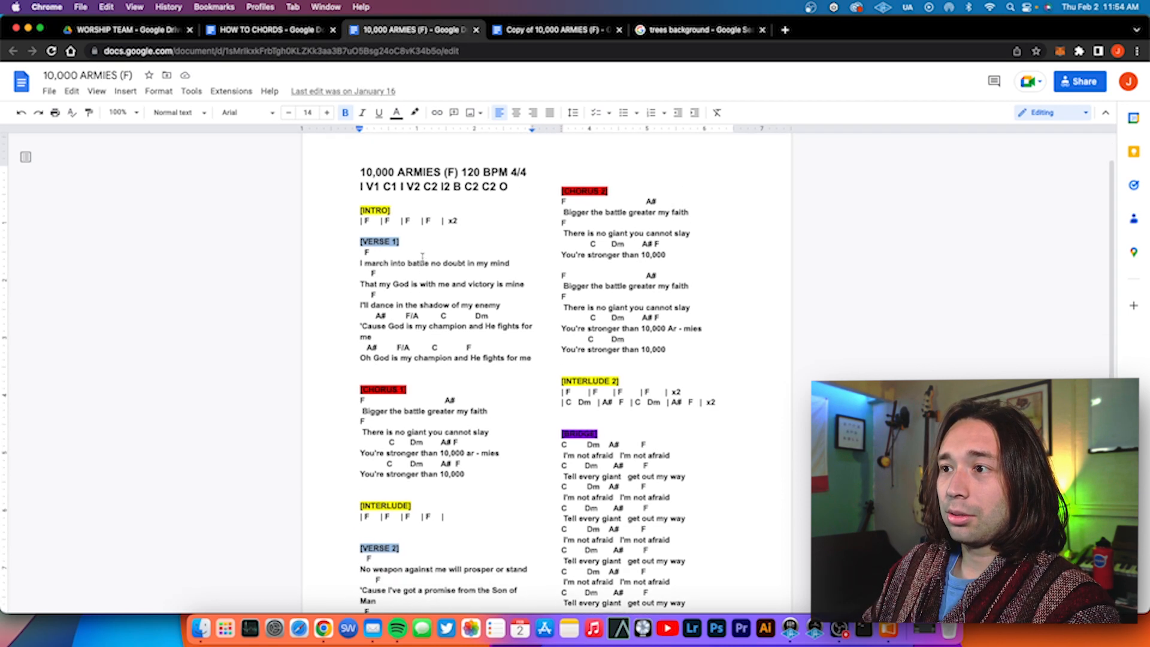
scroll(431, 257, up, 2)
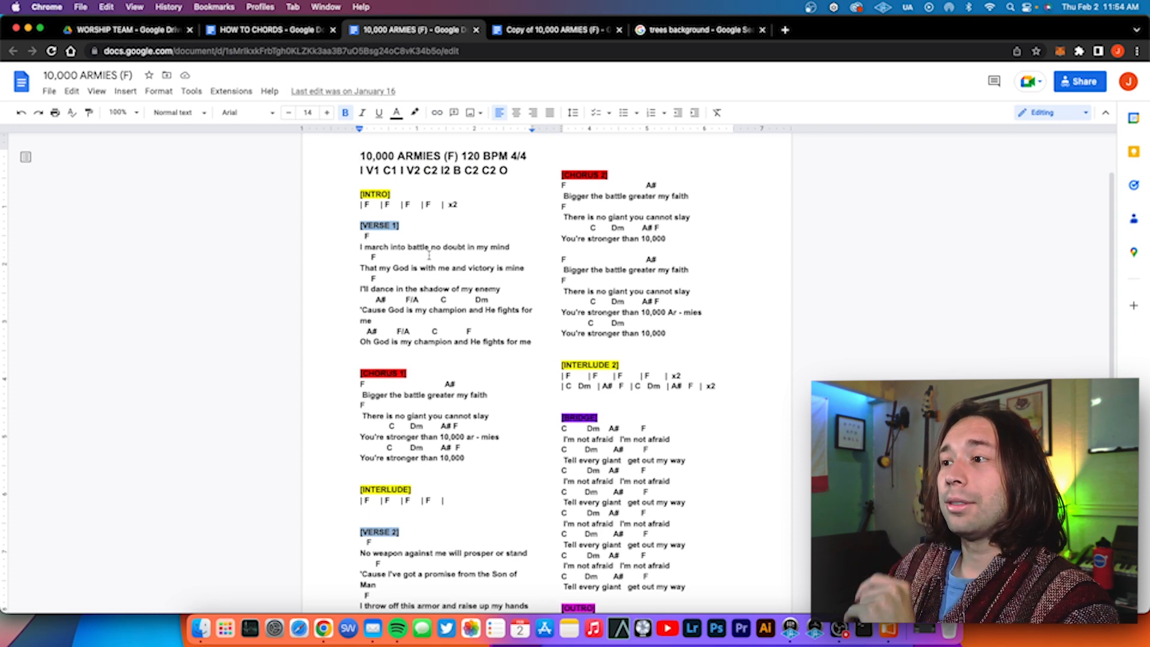
scroll(429, 256, down, 5)
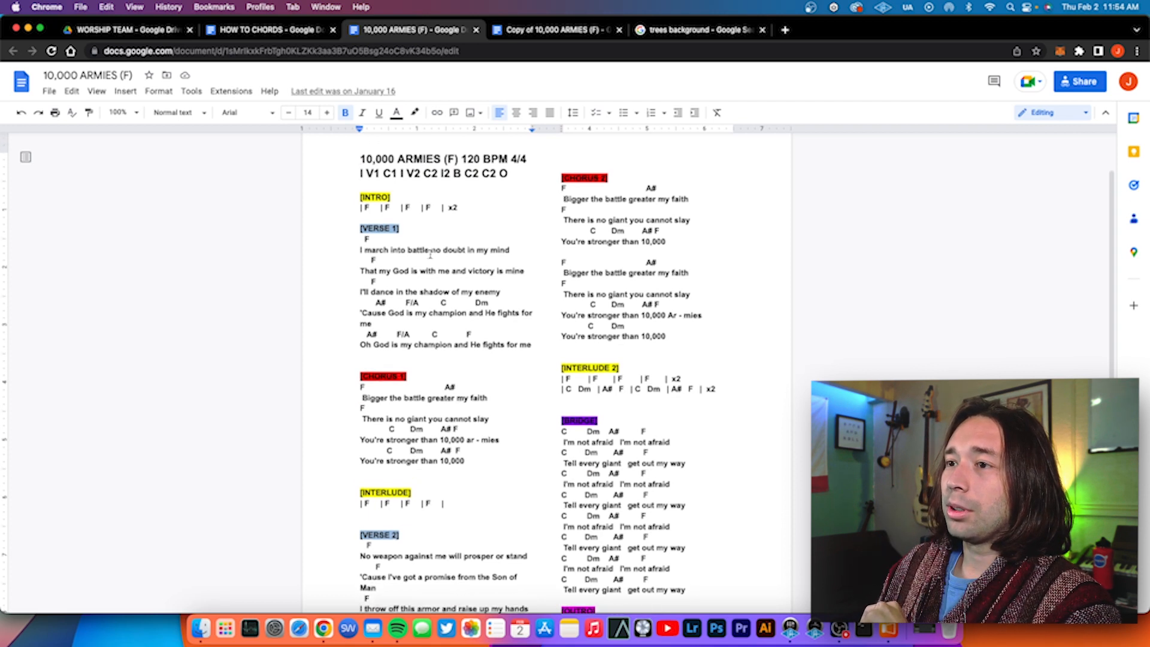
scroll(430, 254, up, 5)
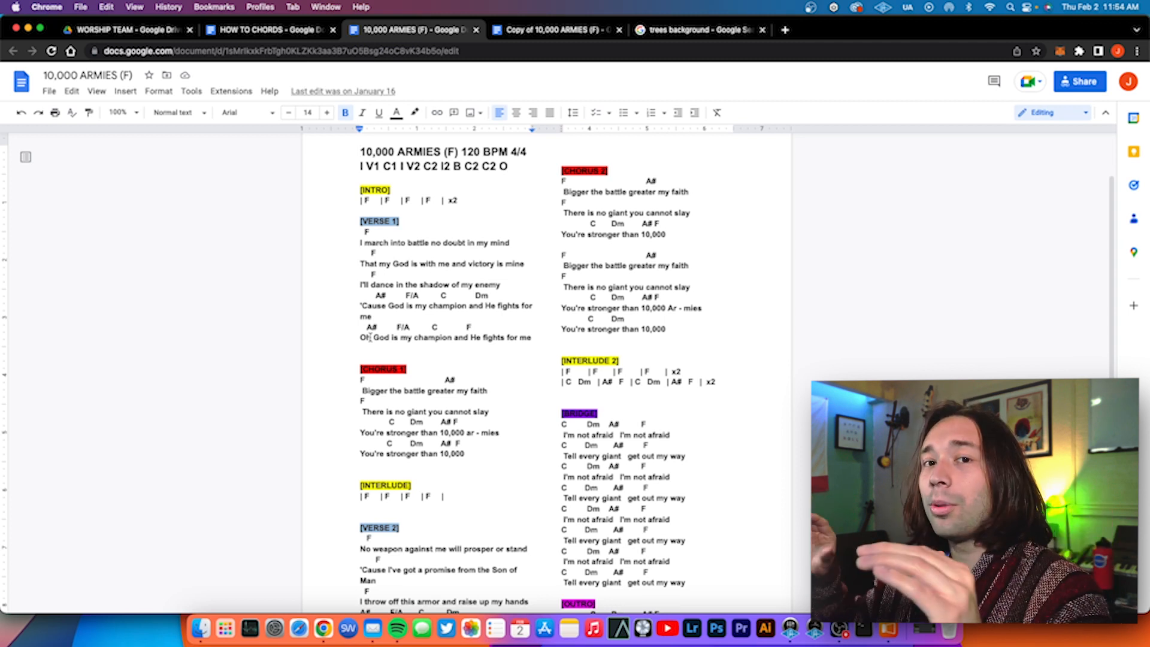
Copy all the lyrics from [INTRO] through [OUTRO] in the Copy of 10,000 ARMIES (F) document.
click(548, 36)
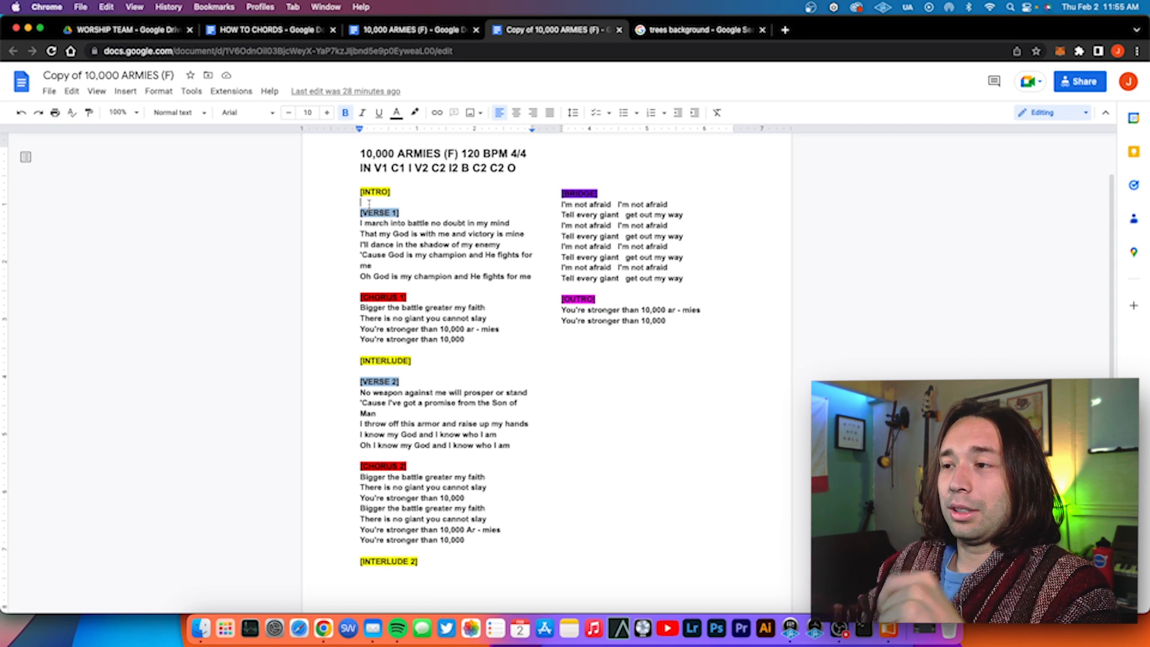
scroll(359, 202, up, 1)
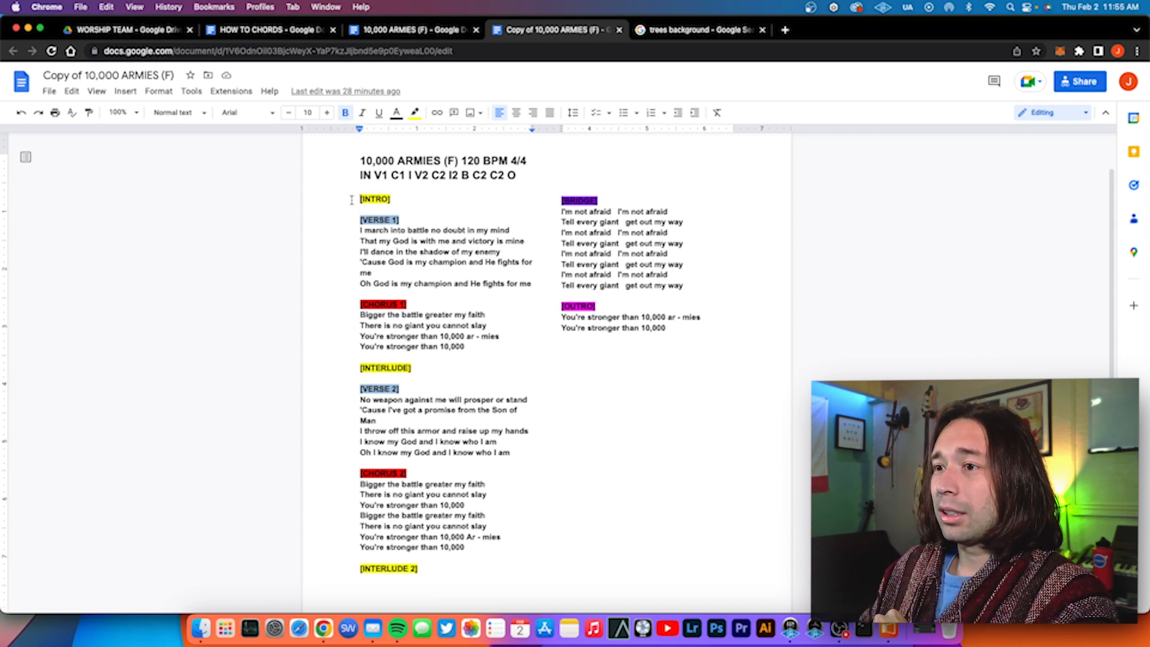
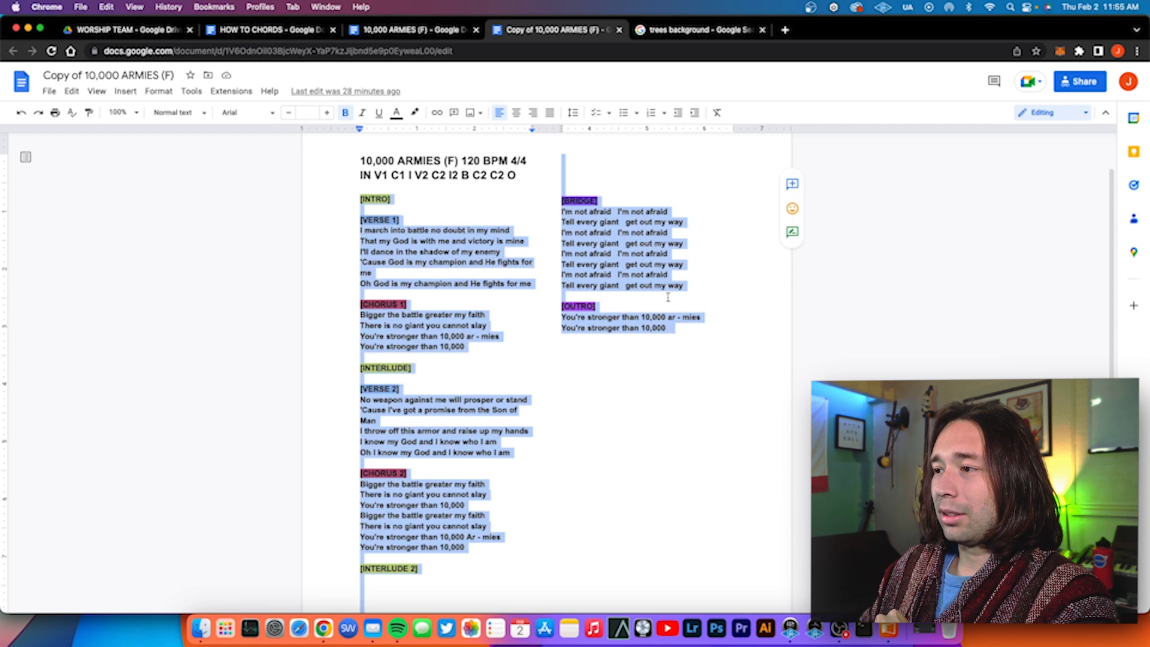
right_click(623, 254)
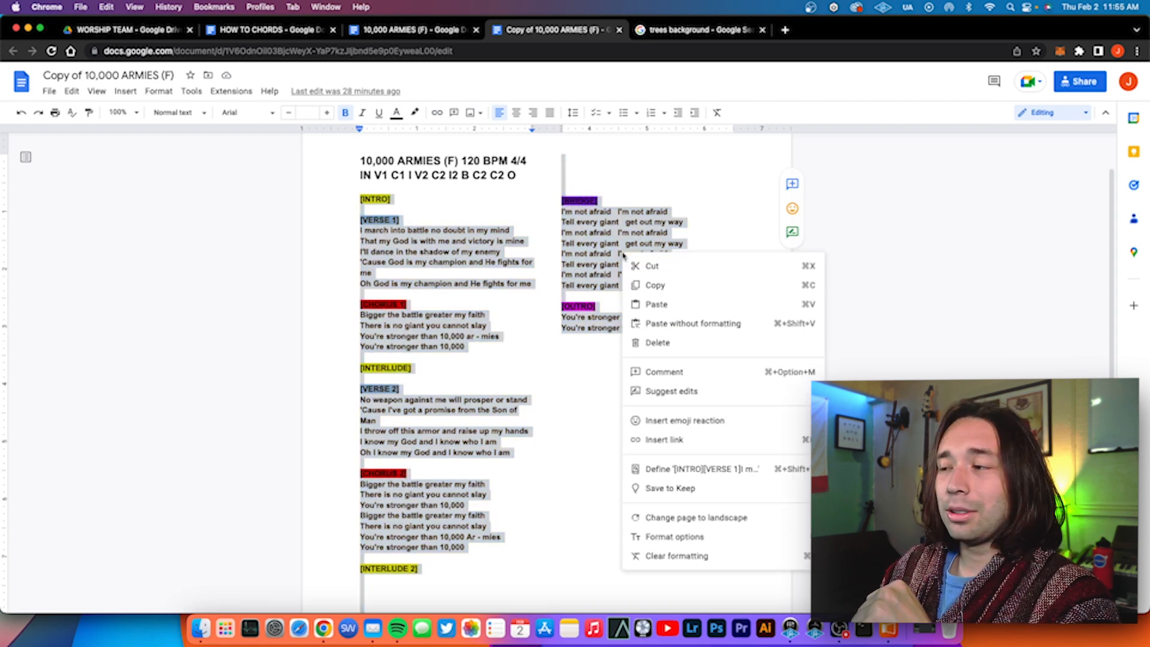
click(642, 285)
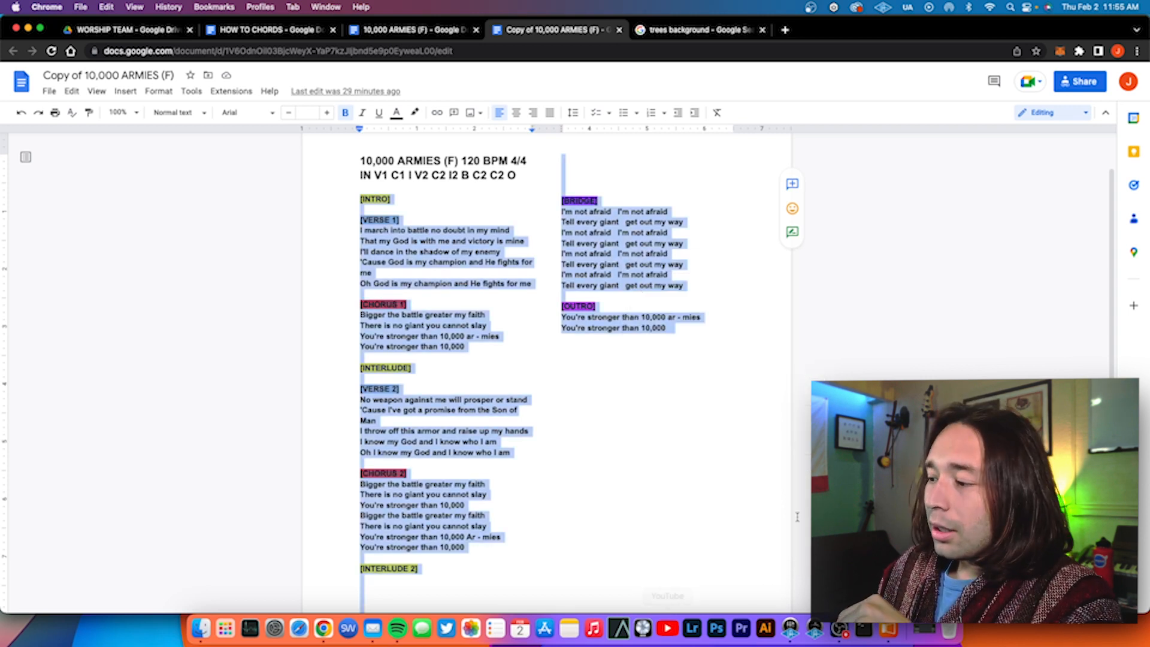
Switch to ProPresenter and start an import of the text from the clipboard.
click(890, 626)
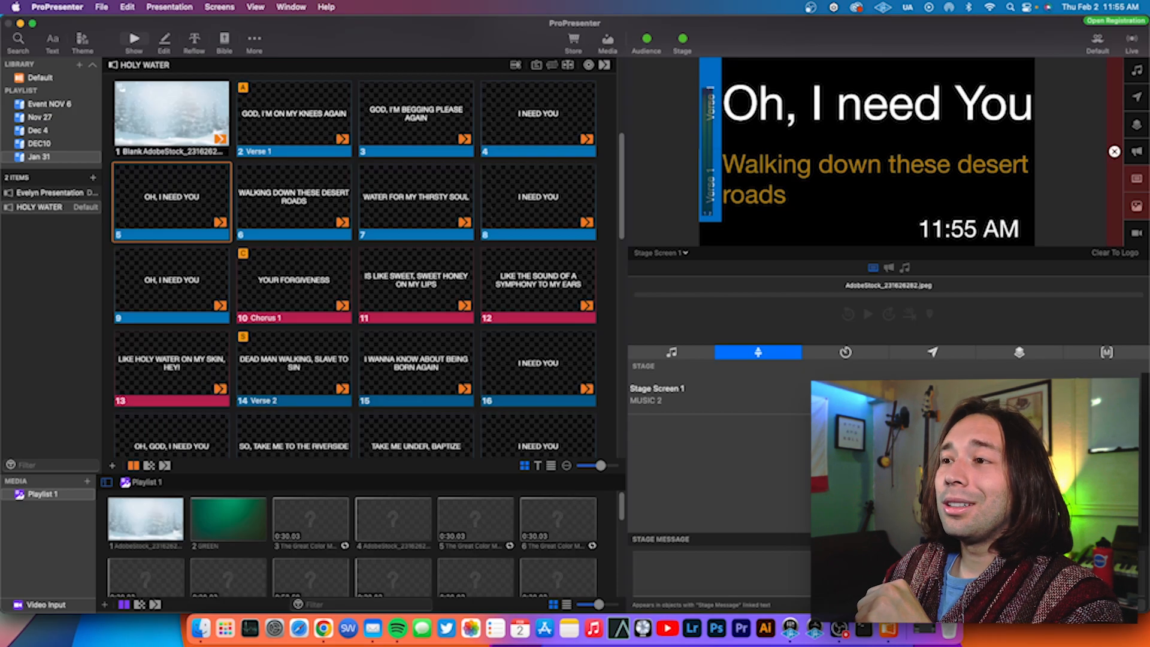
click(98, 7)
mouse_move(133, 66)
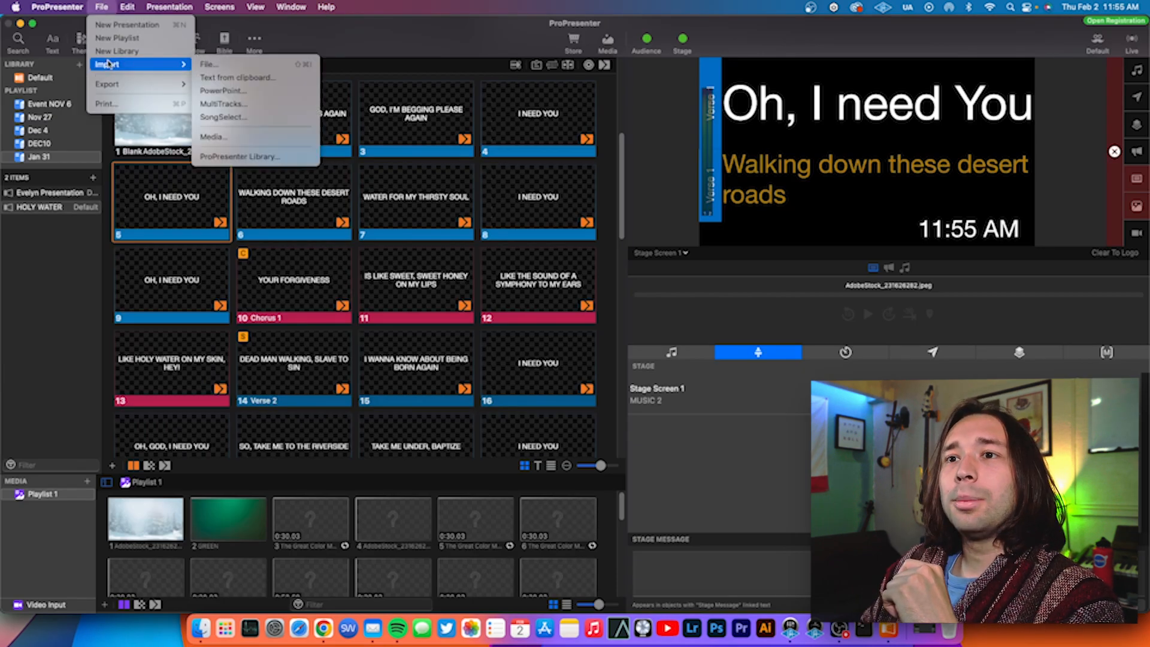
click(227, 80)
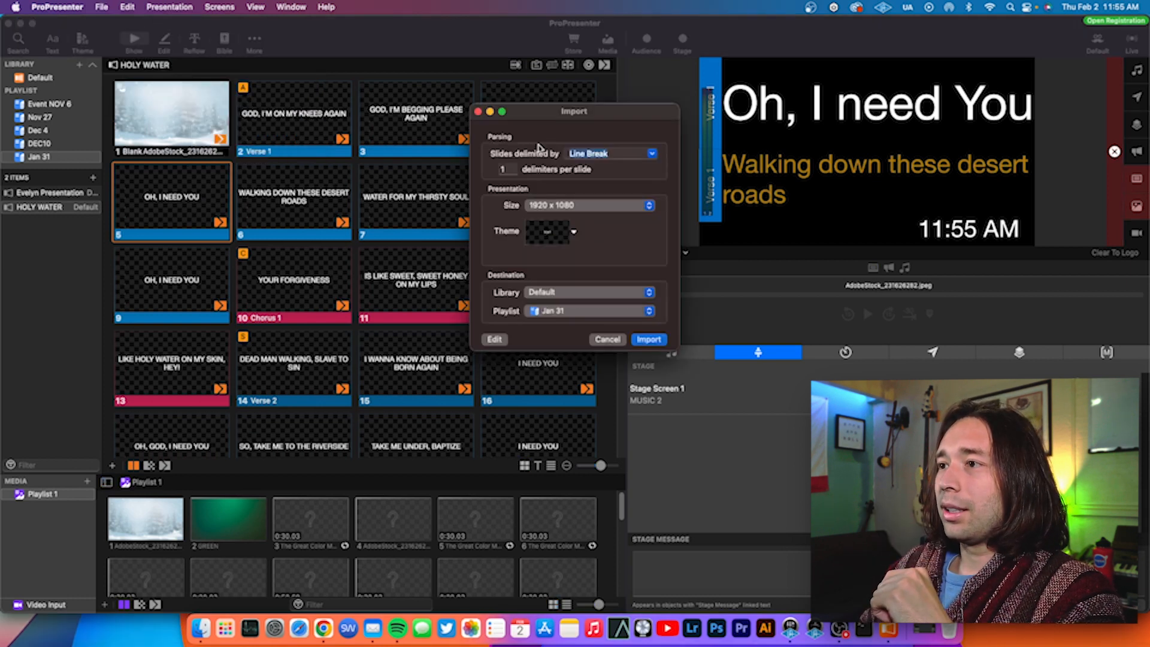
Set the imported slides to be delimited by Line Break and check that the Standard SONGS theme is selected.
click(608, 149)
click(654, 154)
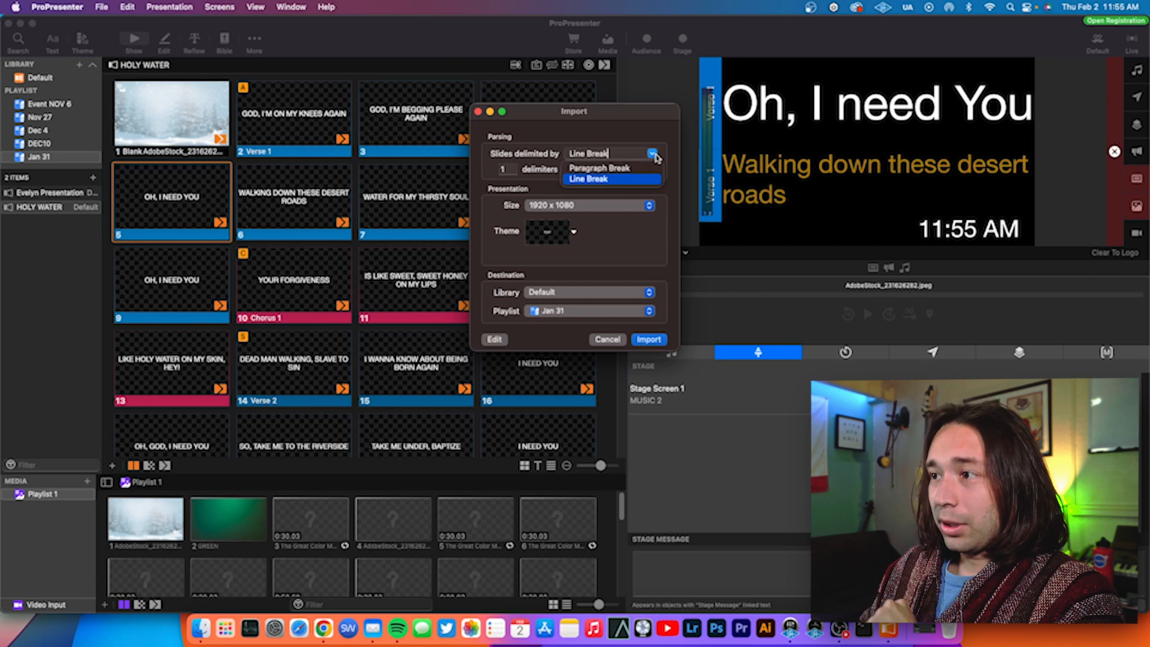
click(626, 179)
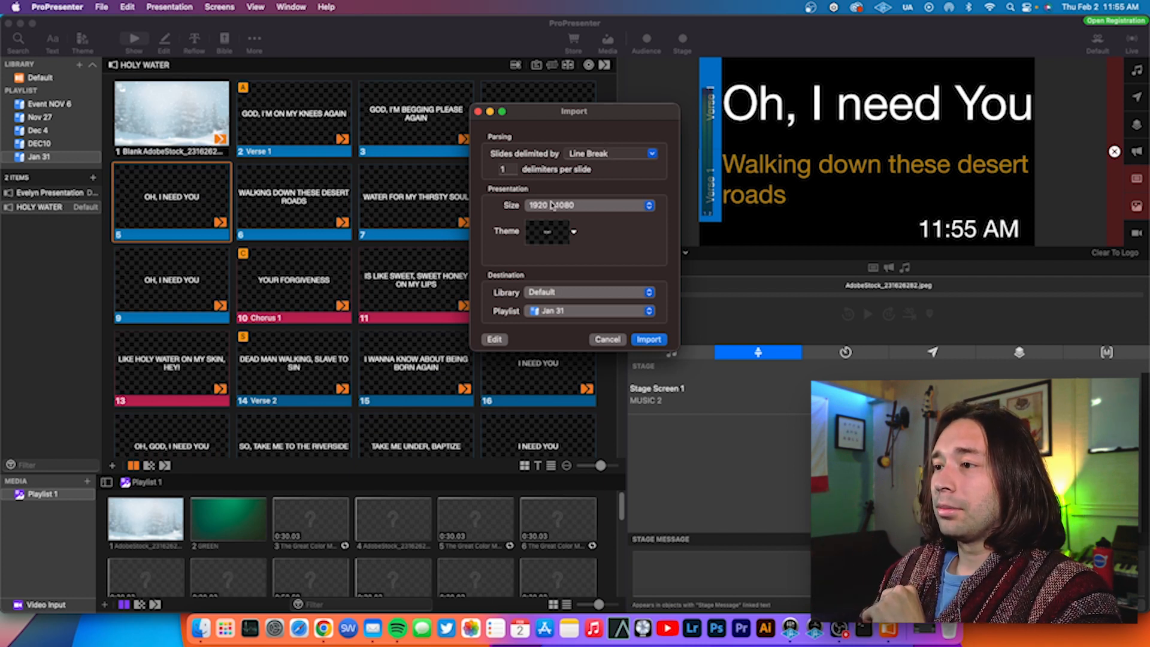
click(558, 229)
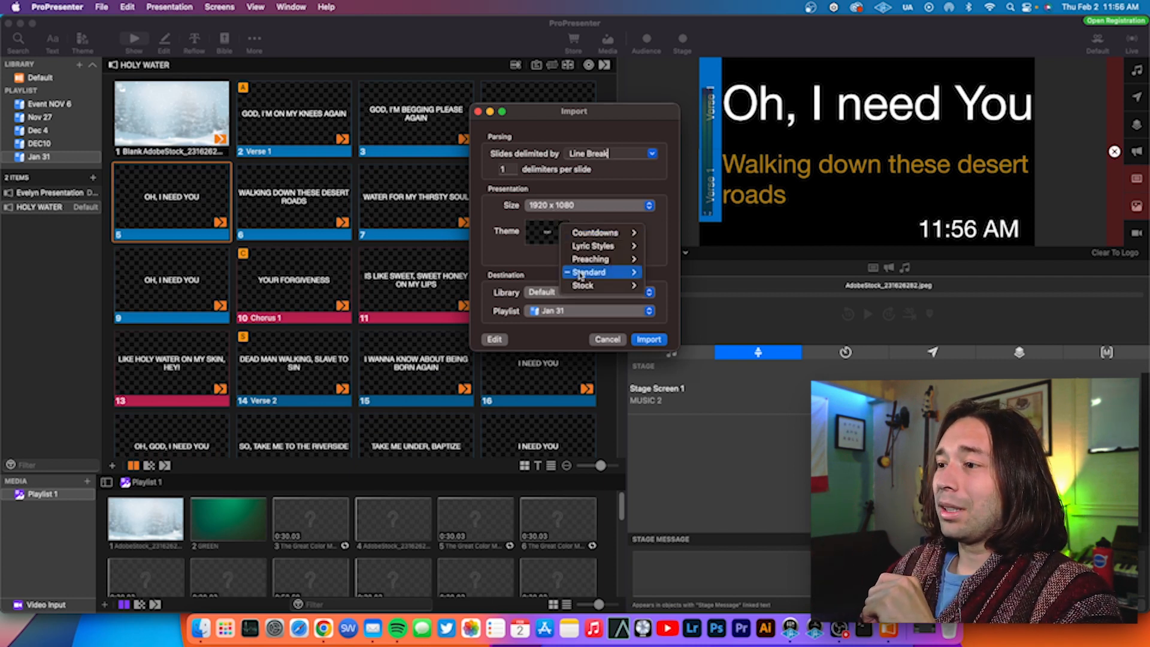
mouse_move(599, 272)
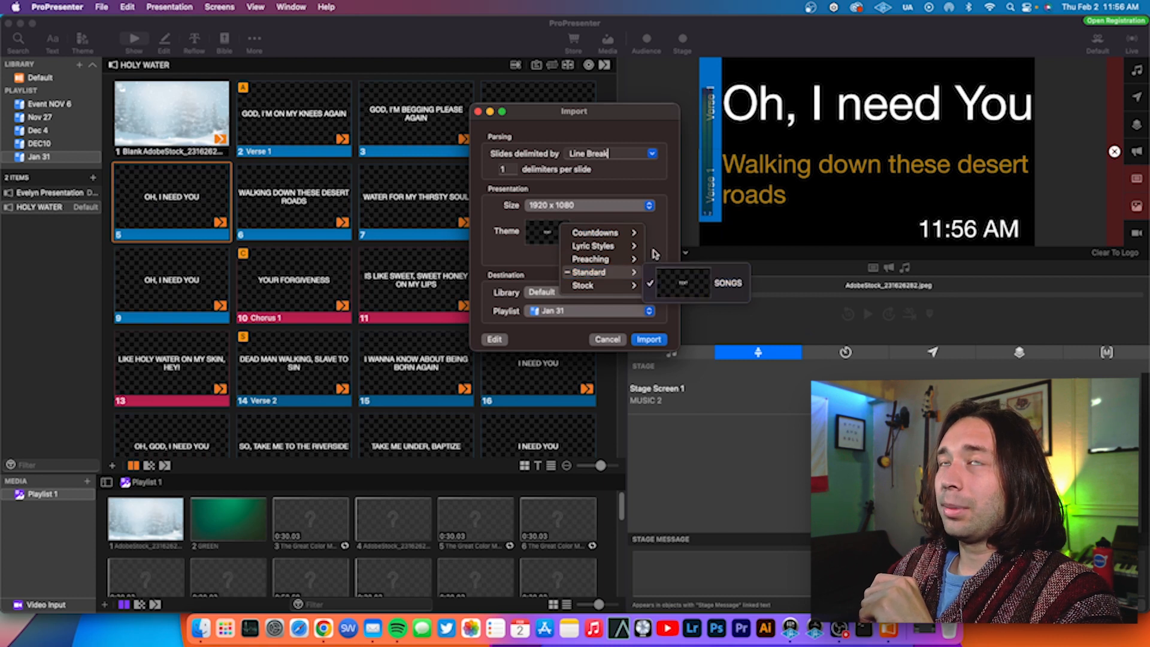
click(653, 252)
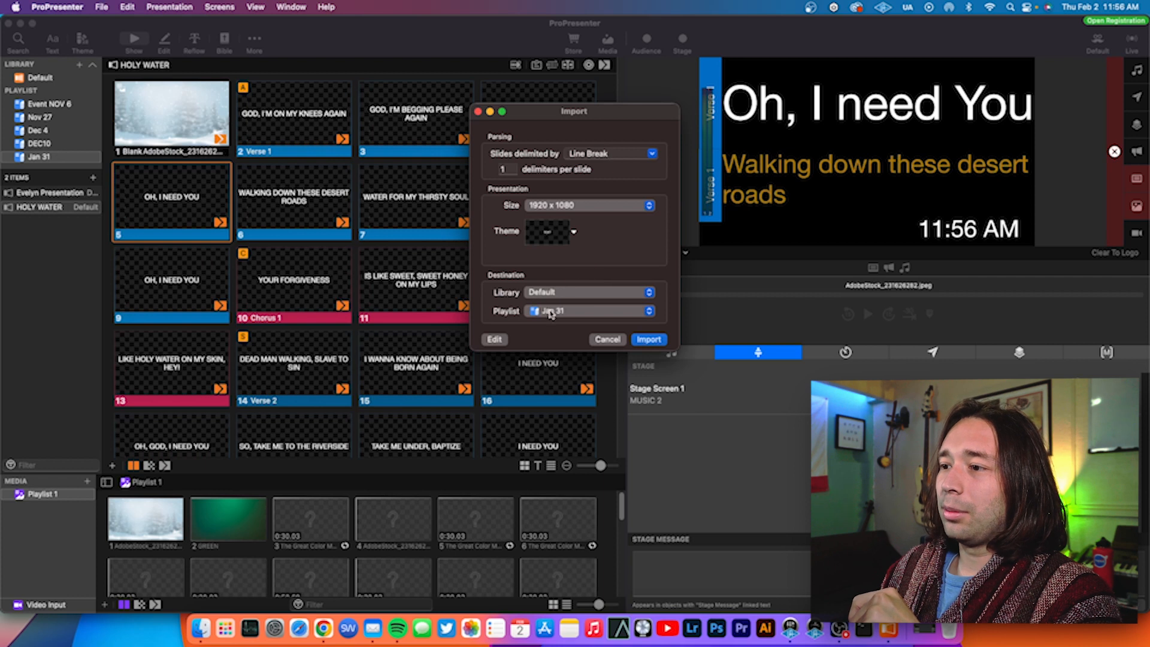
Open the import for detailed editing and set the song's title to 10,000 Armies.
click(495, 340)
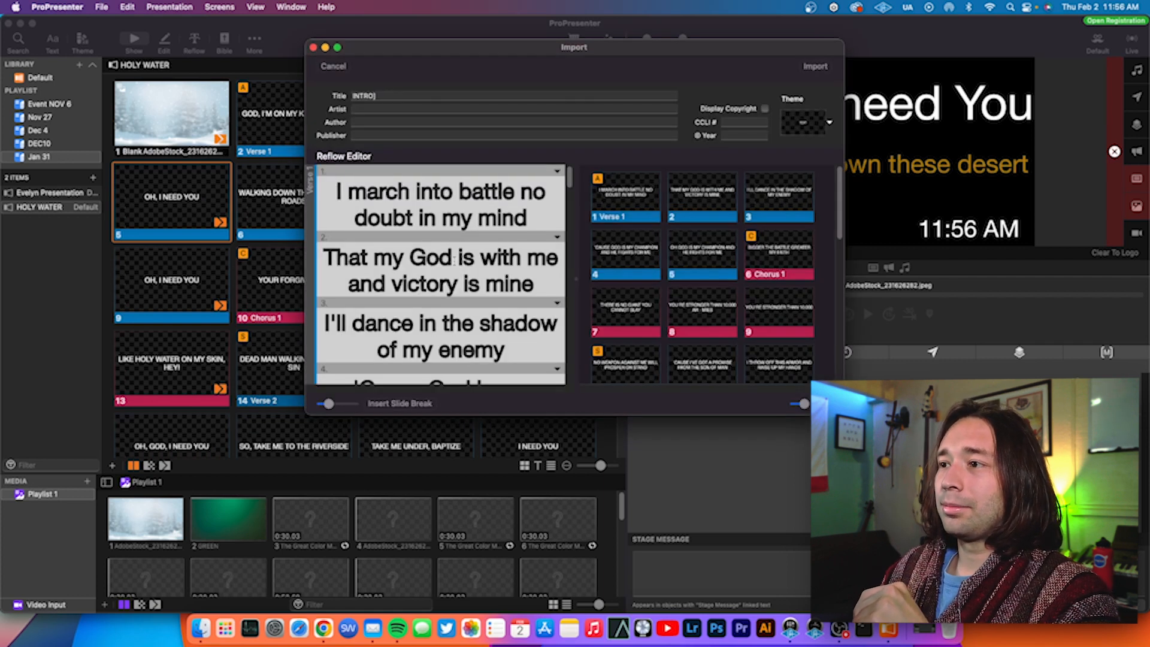
click(385, 96)
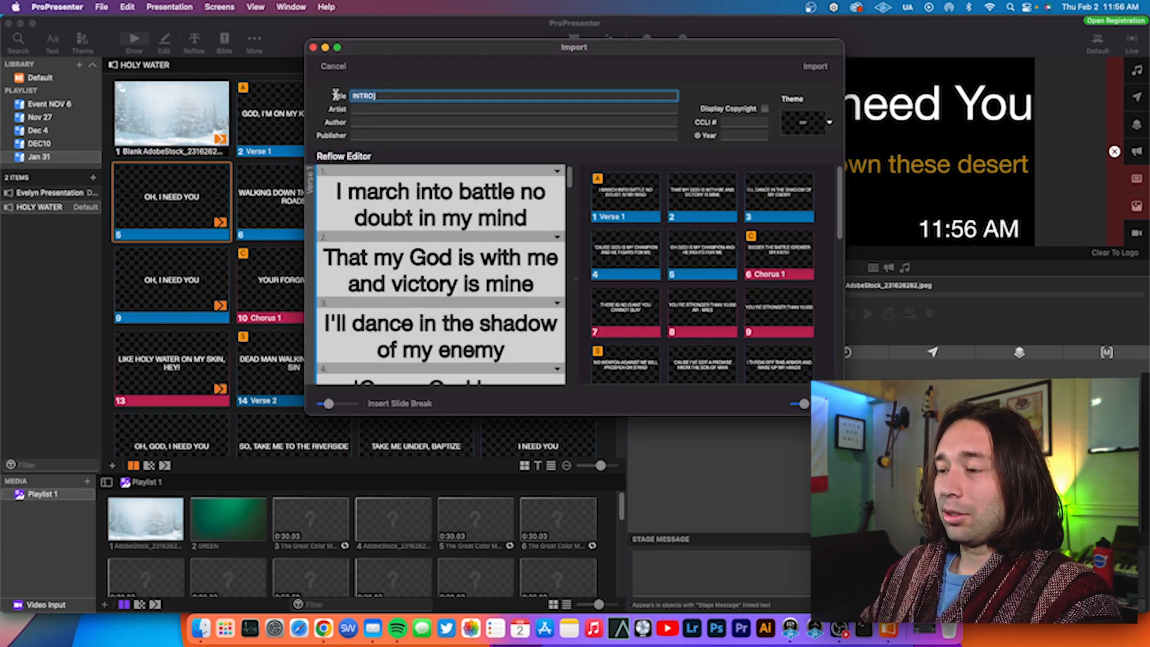
key(BackSpace)
key(BackSpace)
key(BackSpace)
key(BackSpace)
key(BackSpace)
key(BackSpace)
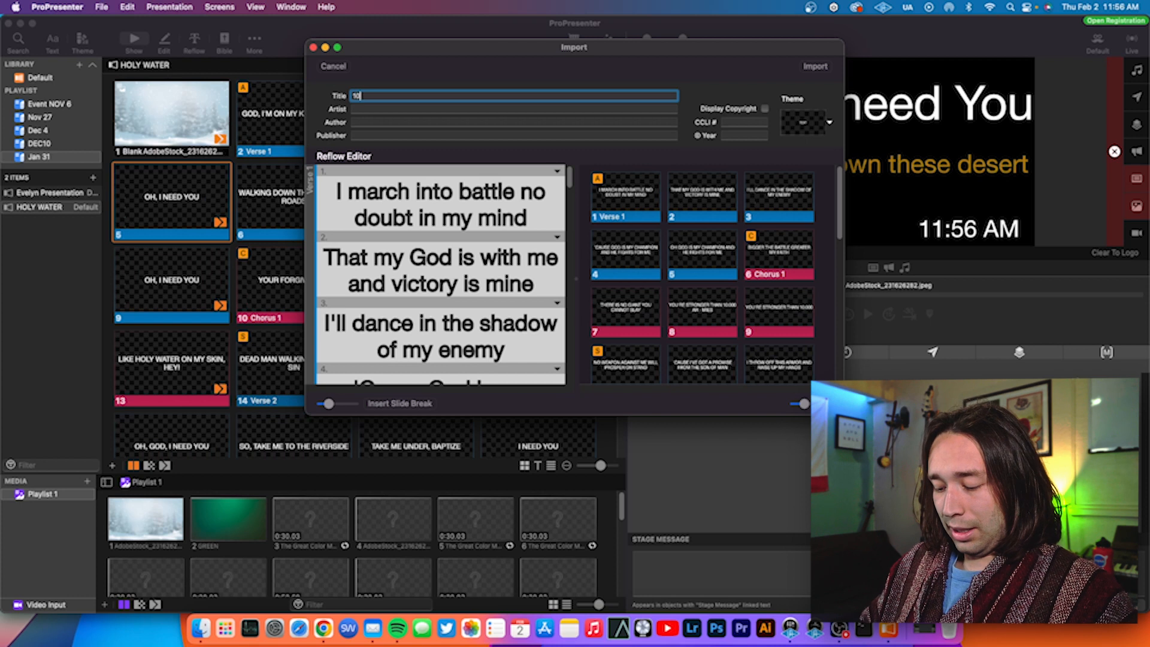
text(10,000 A)
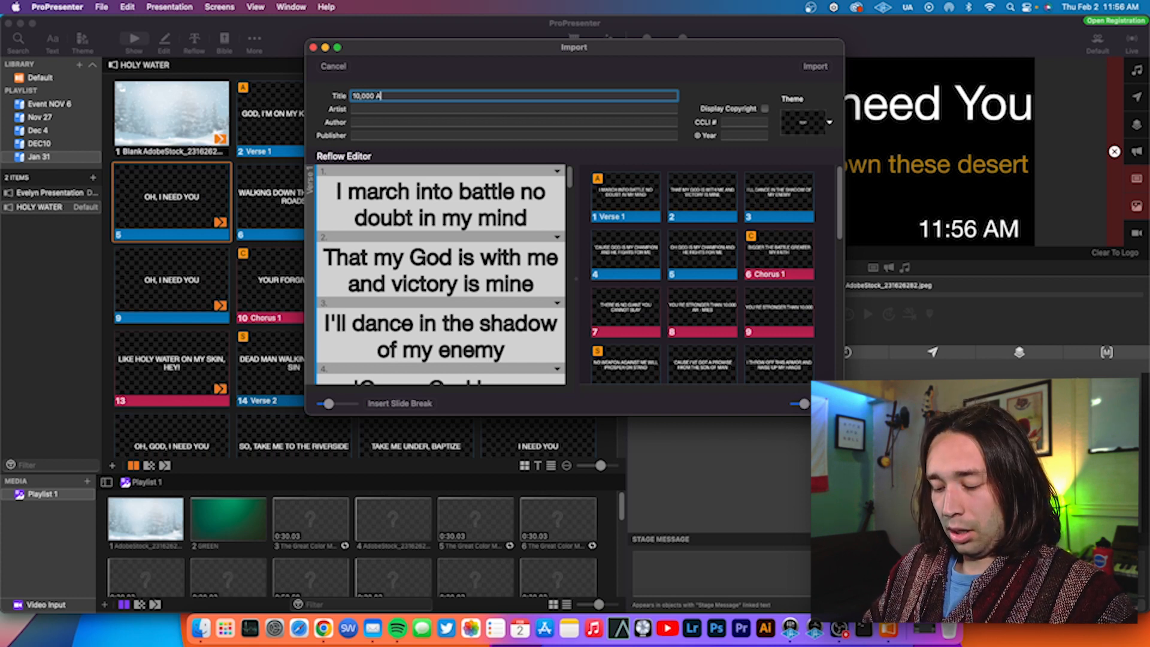
text(rmies)
click(339, 191)
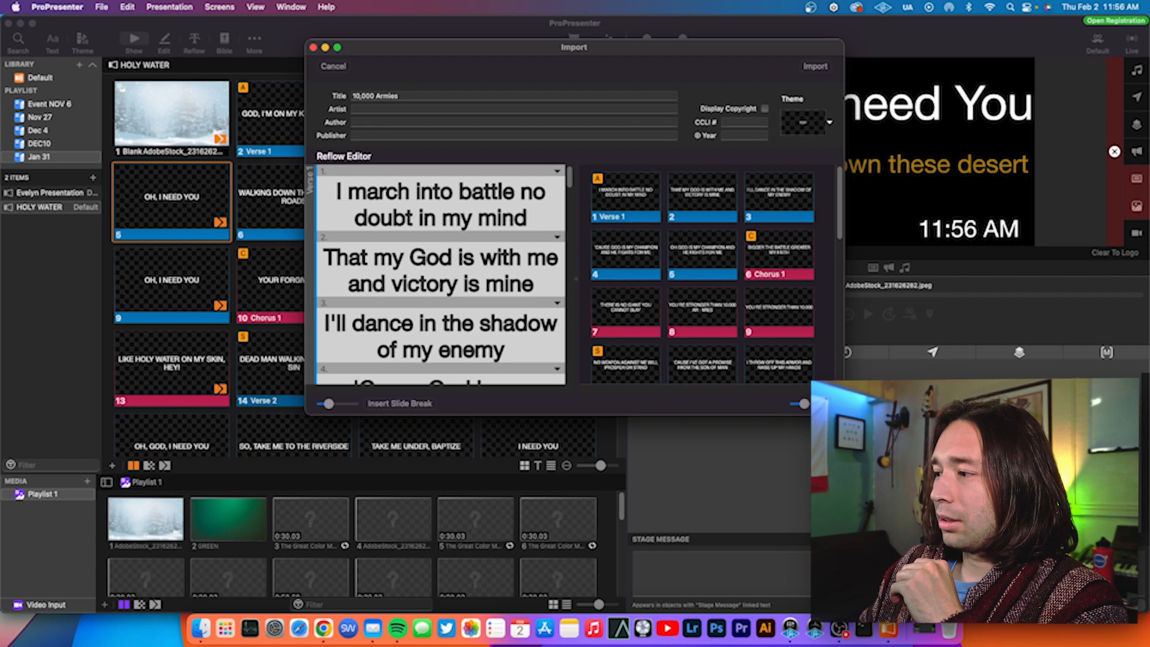
Enlarge and reposition the import window, and examine the slides and group labels from Verse 1 through the Outro.
drag(844, 415, 941, 454)
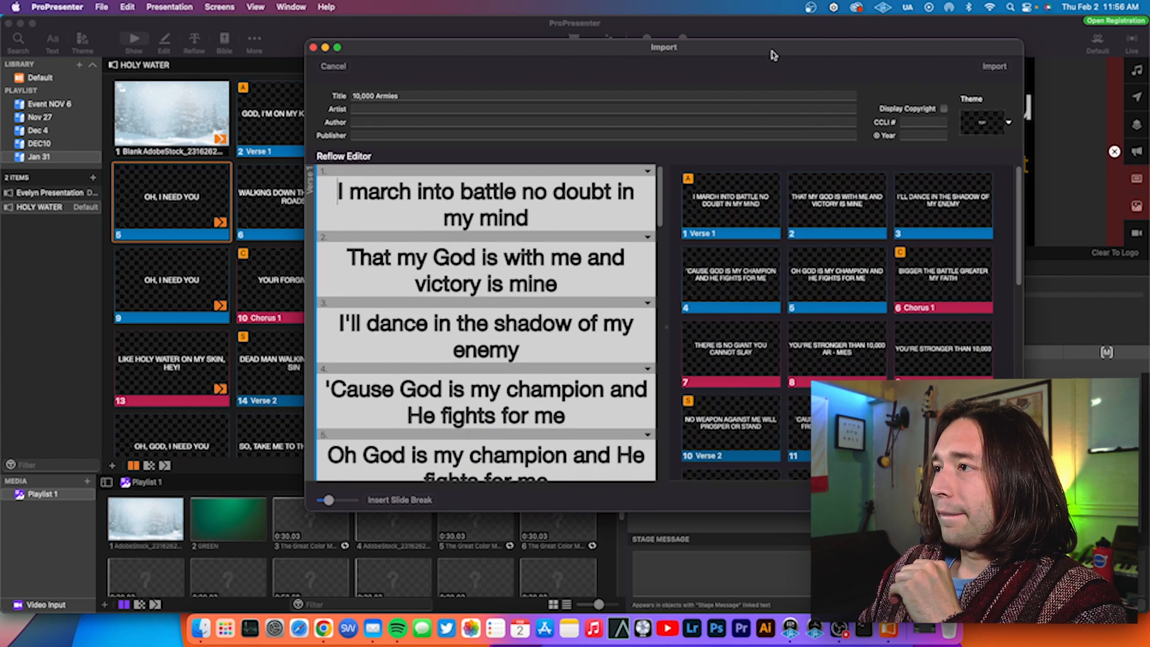
drag(772, 49, 652, 34)
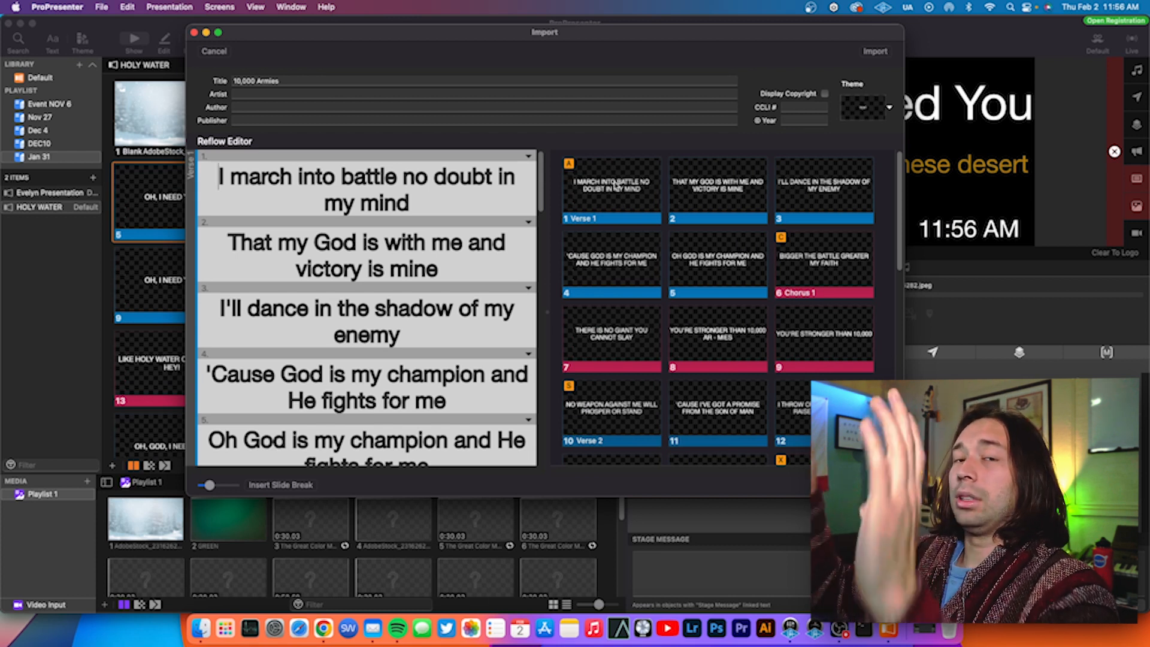
scroll(705, 275, down, 5)
scroll(705, 274, down, 6)
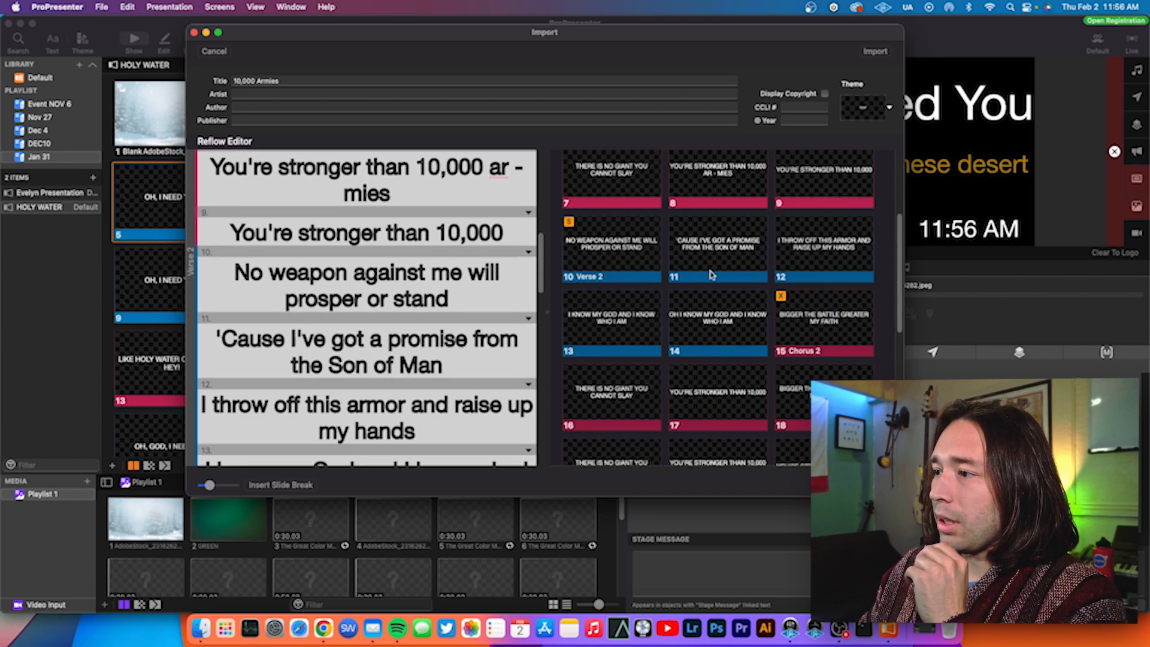
scroll(712, 274, down, 8)
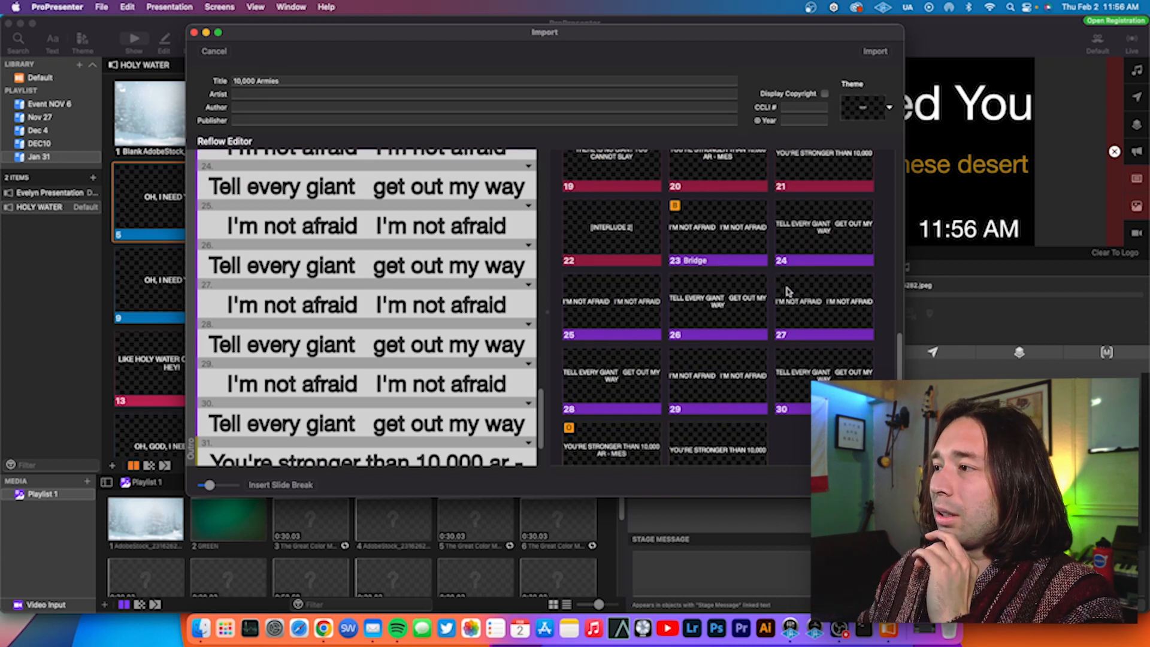
scroll(788, 291, up, 1)
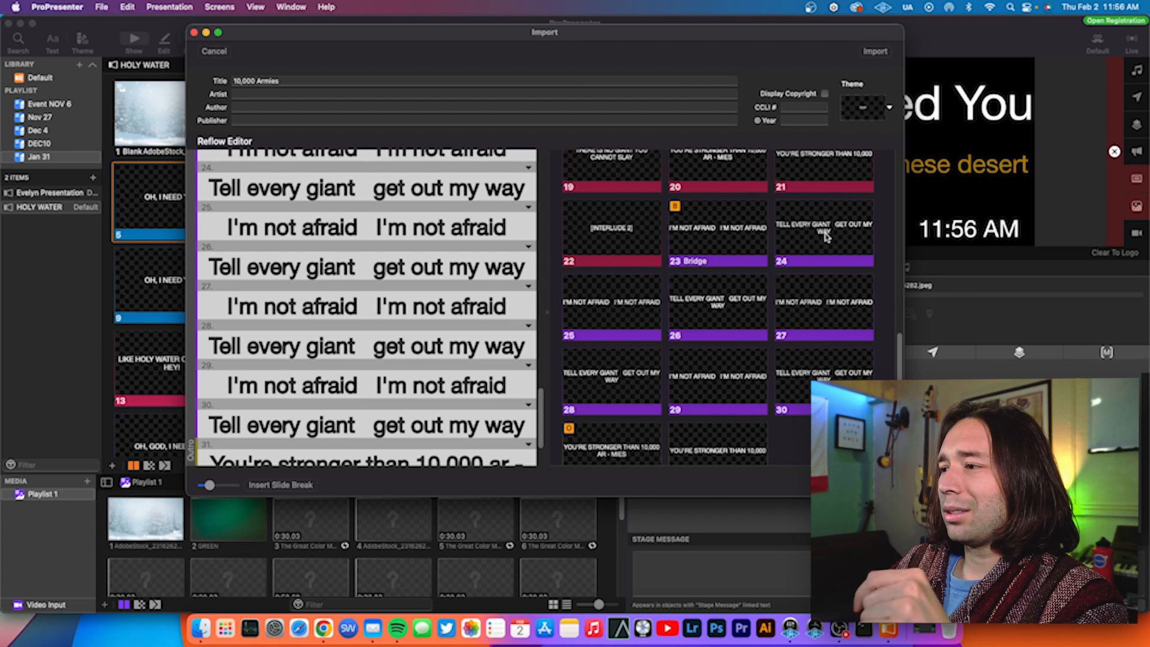
scroll(825, 236, down, 2)
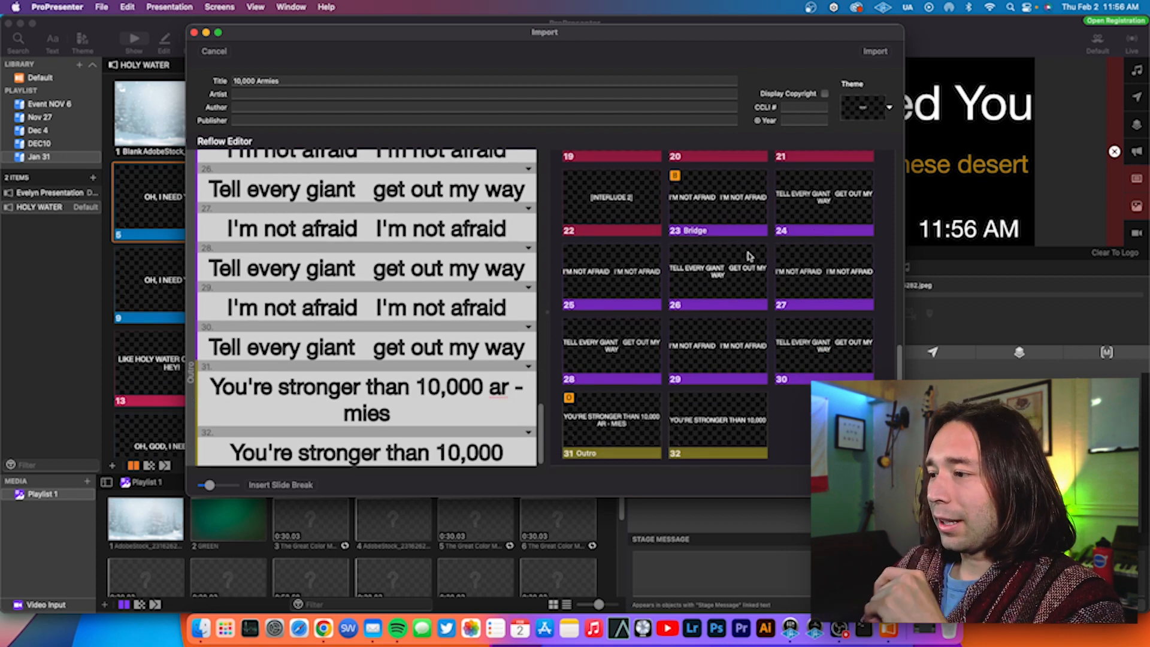
scroll(706, 290, up, 3)
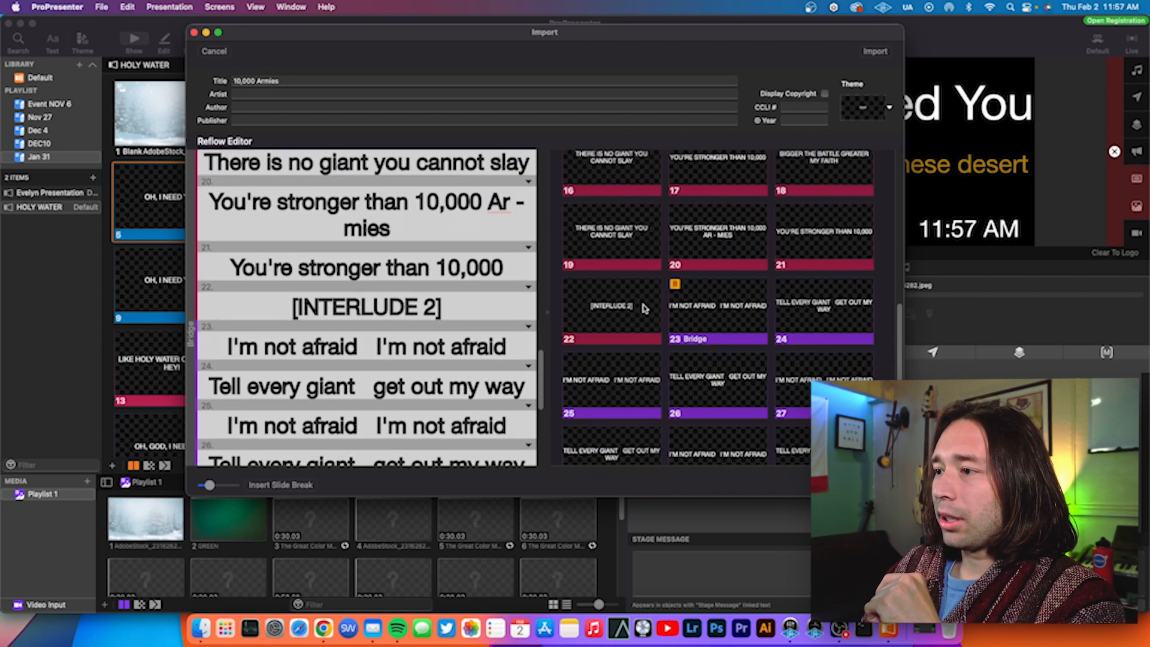
Clear the [INTERLUDE 2] text from the slide just before the Bridge.
click(530, 289)
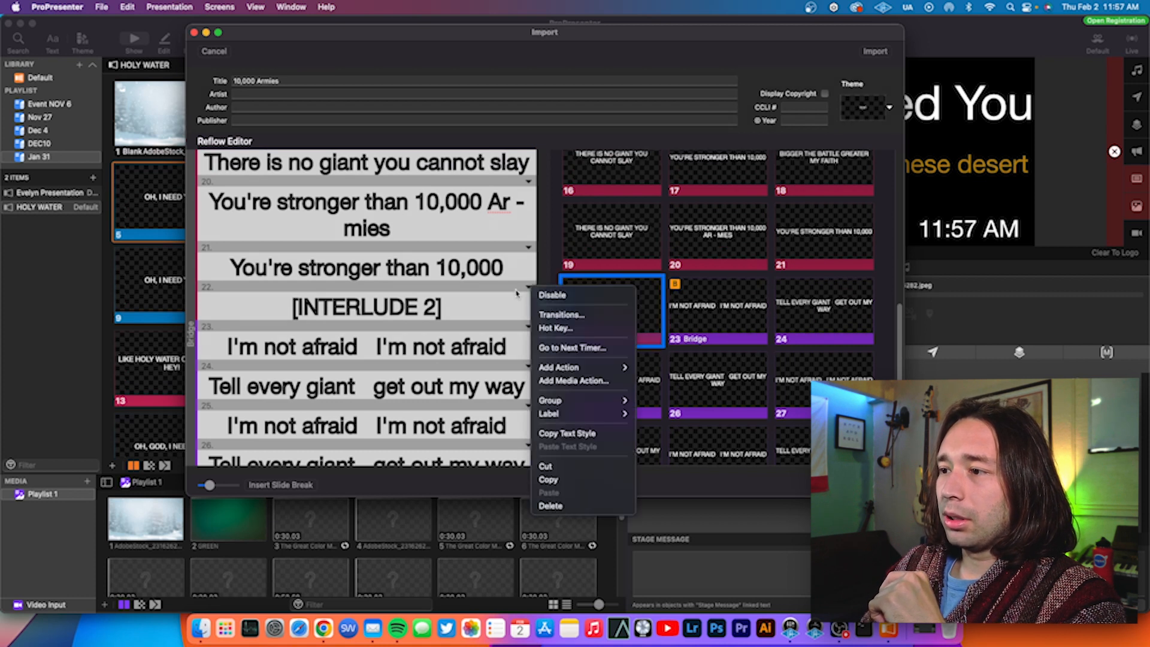
click(446, 294)
drag(450, 306, 285, 306)
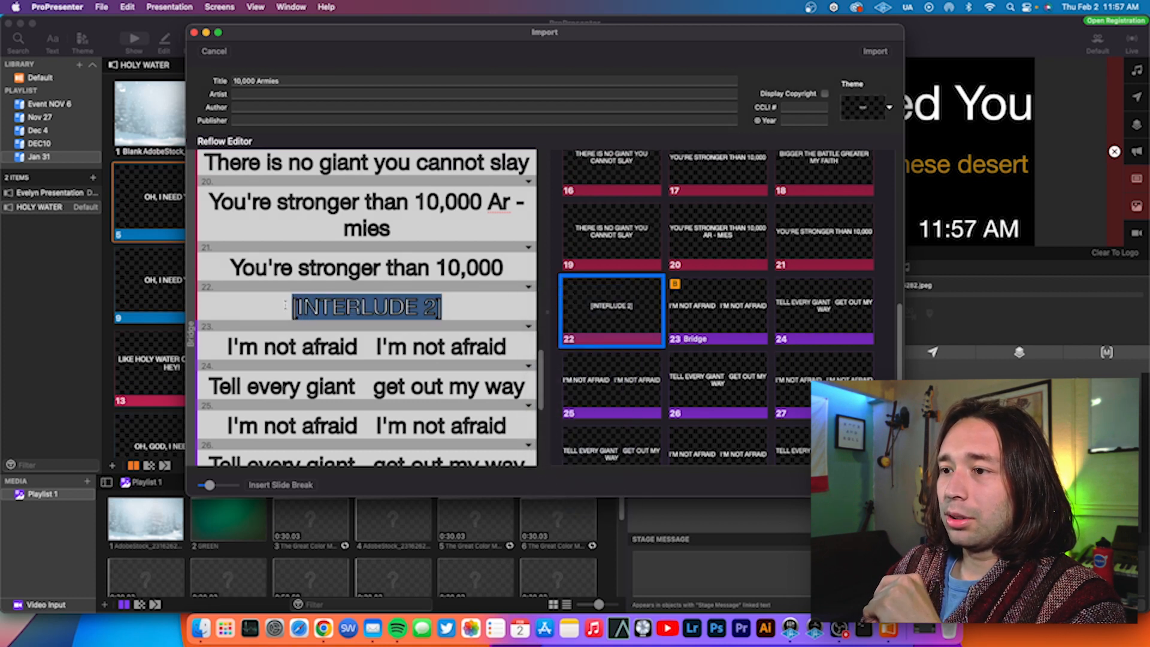
key(BackSpace)
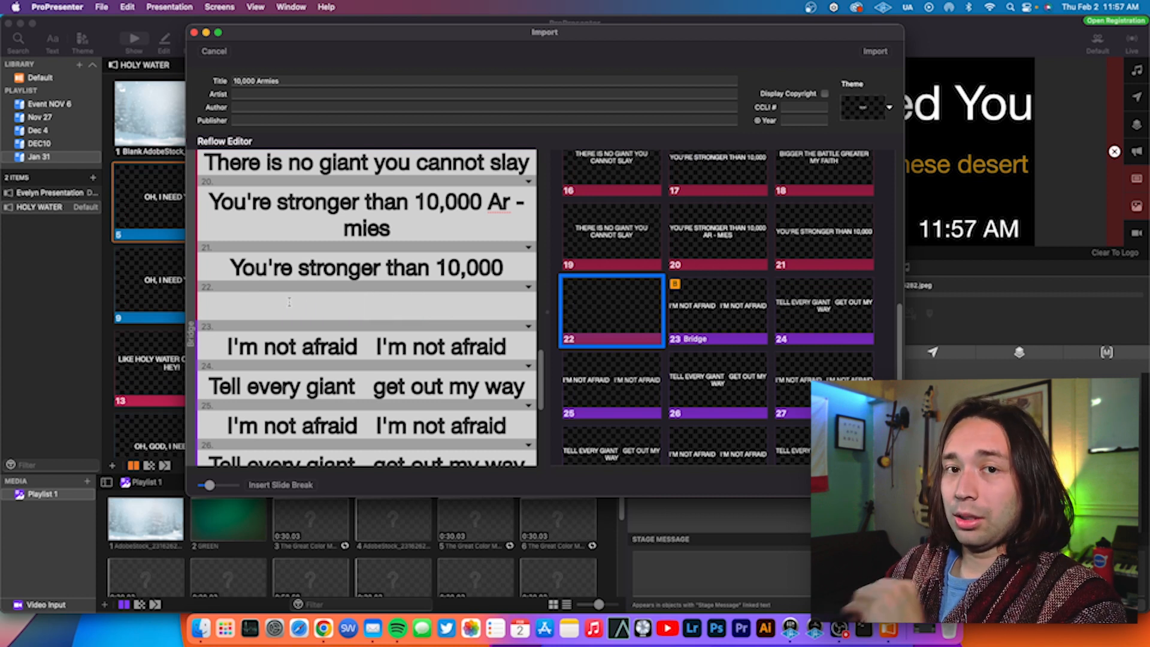
Assign the emptied slide before the Bridge to the Interlude group.
scroll(384, 281, up, 5)
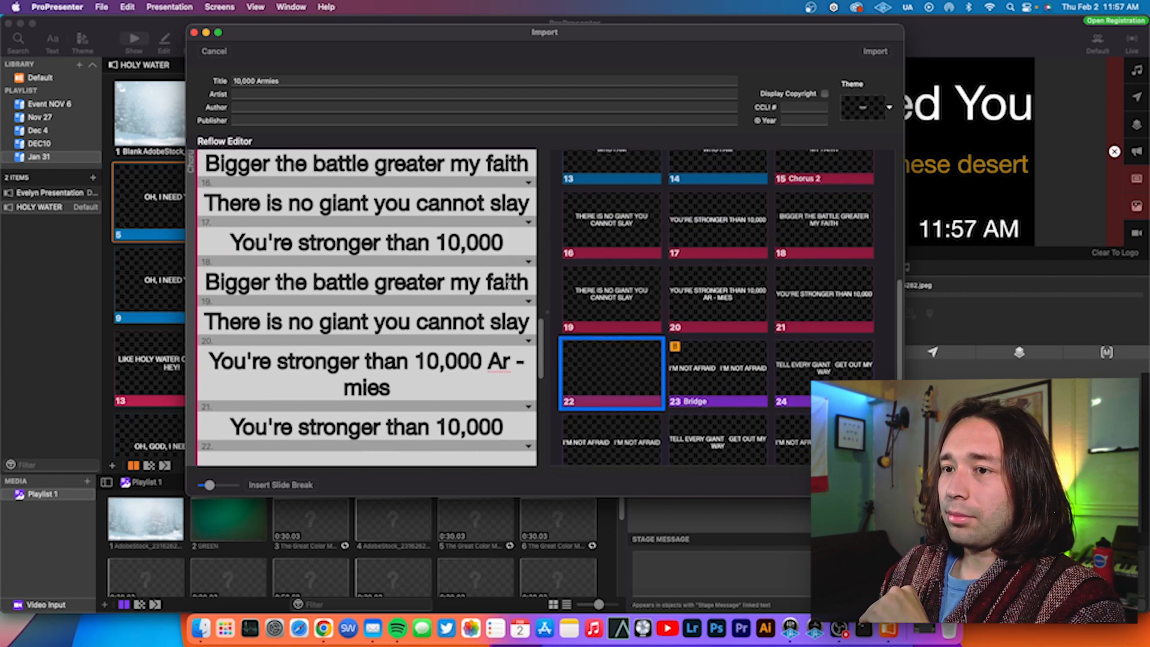
scroll(299, 226, down, 6)
scroll(515, 274, up, 3)
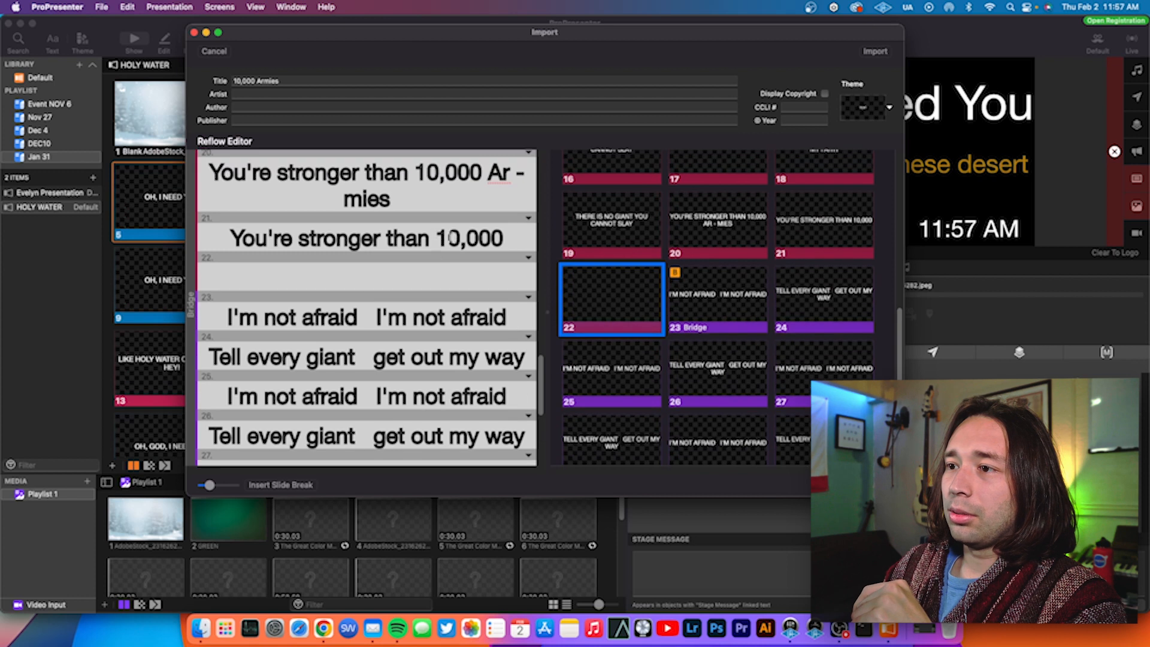
click(529, 261)
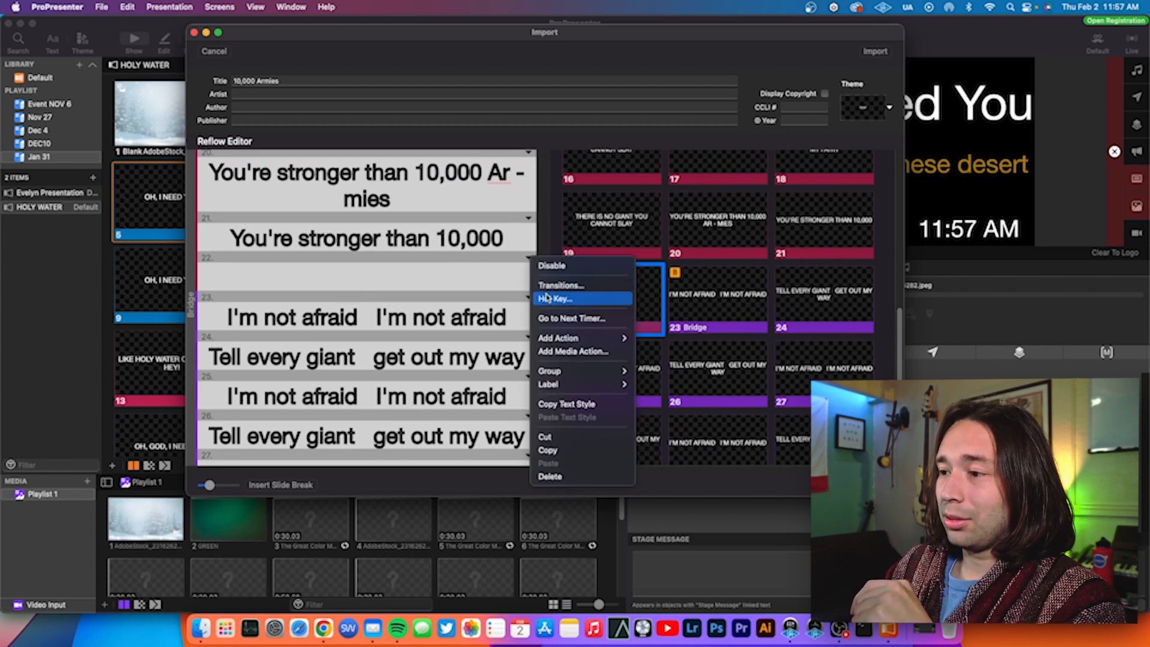
mouse_move(560, 373)
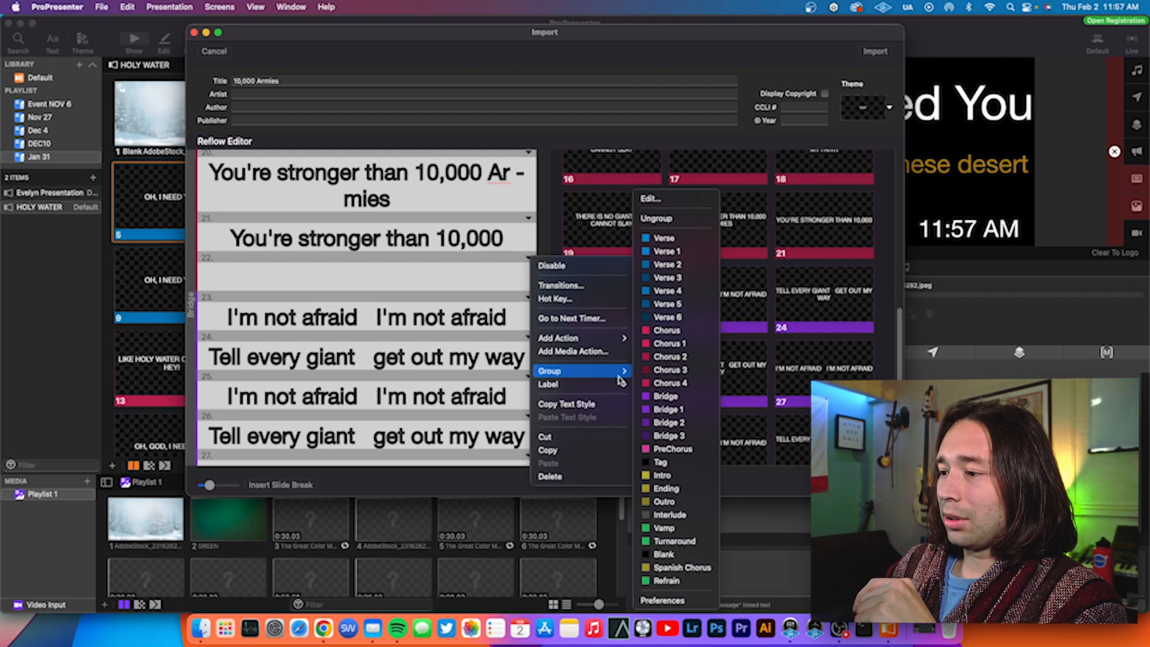
click(670, 514)
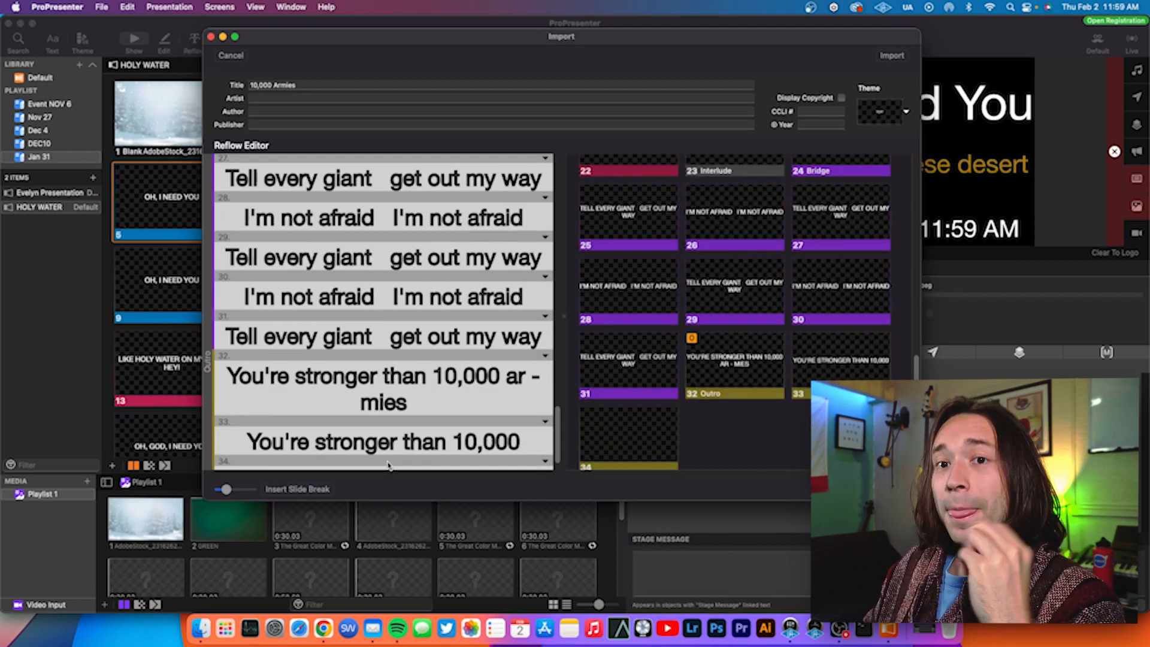
Delete the empty slide at the end of the Outro.
scroll(441, 412, down, 2)
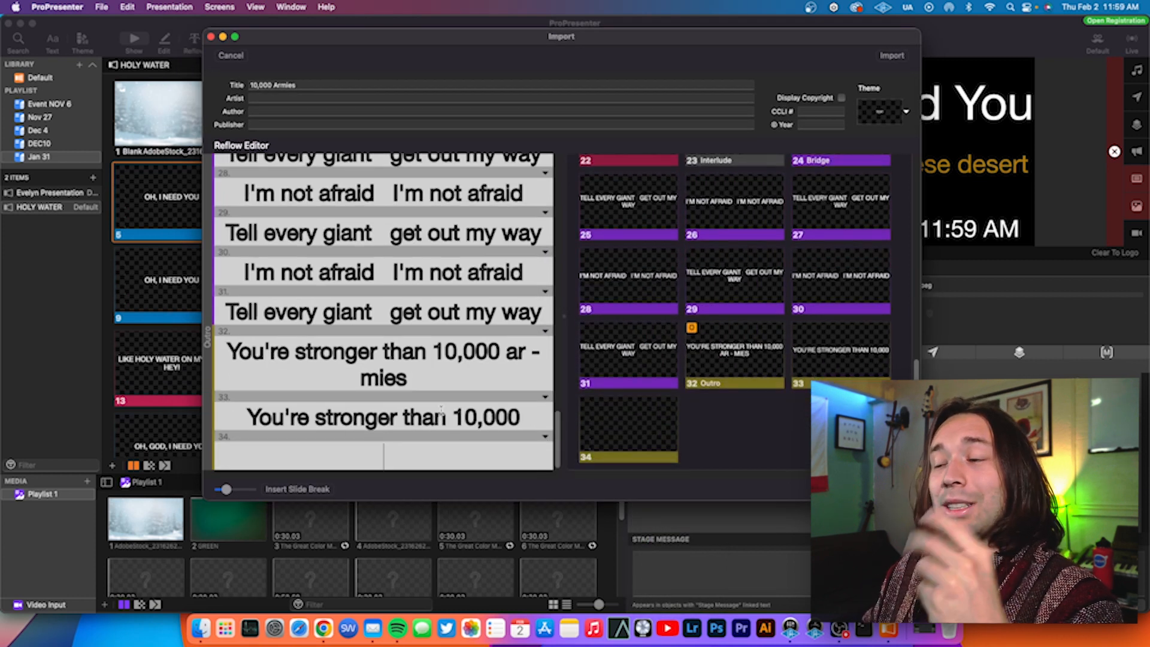
click(545, 440)
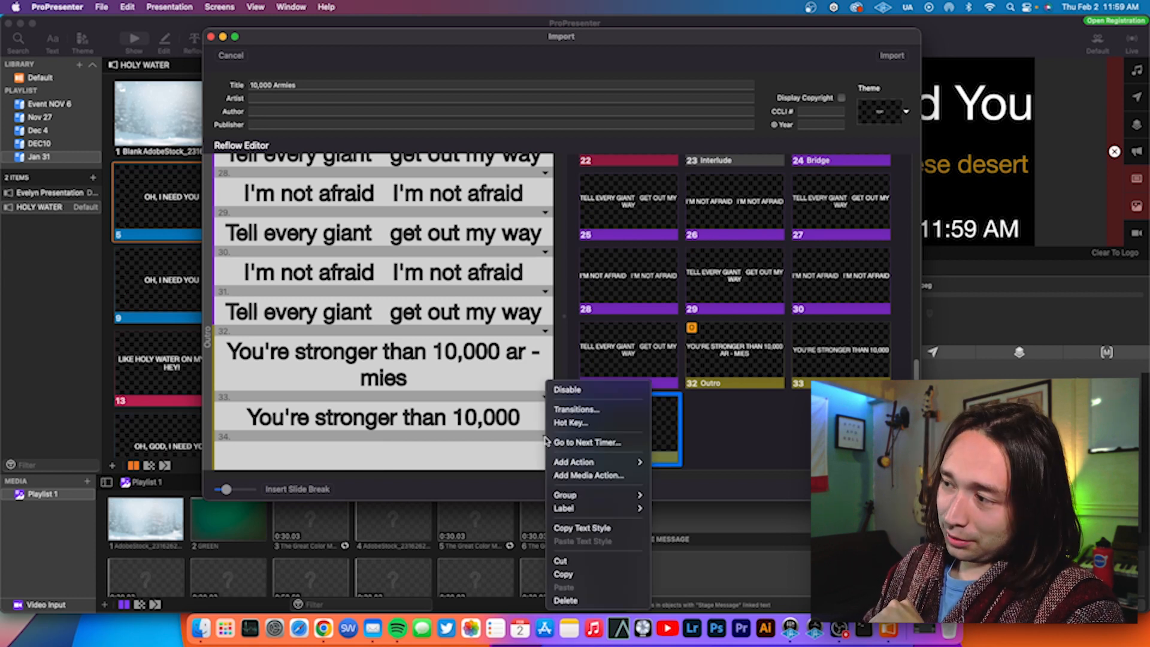
click(566, 600)
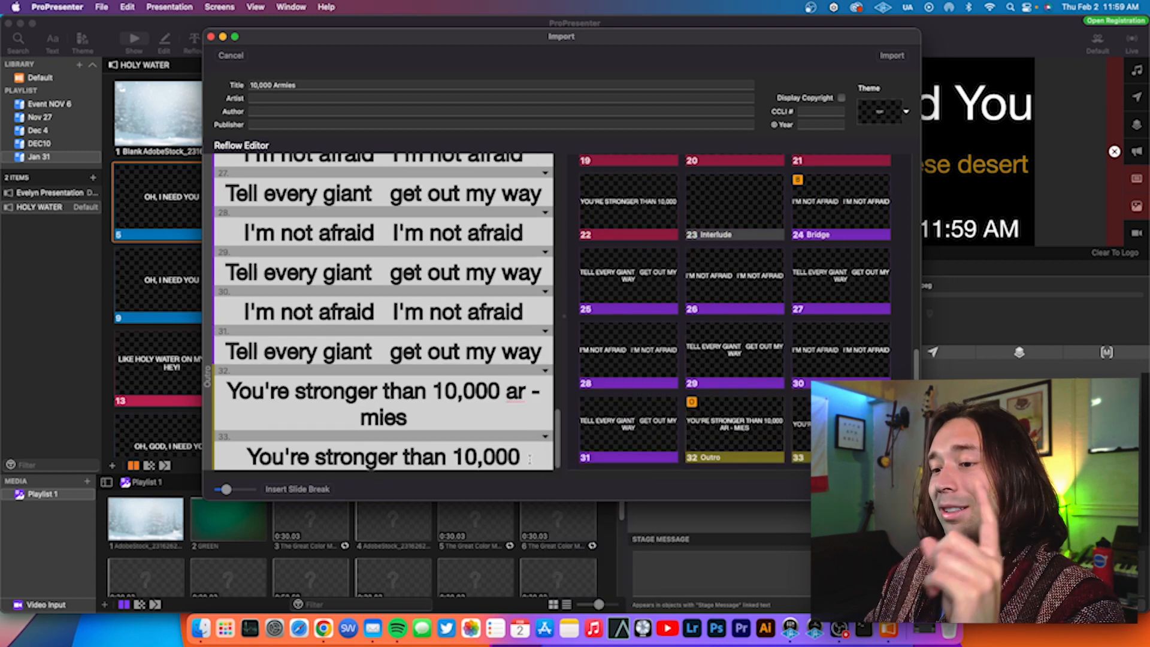
Insert a slide break after the last Outro line and assign the new empty slide to the Blank group.
click(307, 492)
scroll(355, 442, up, 1)
scroll(354, 443, down, 2)
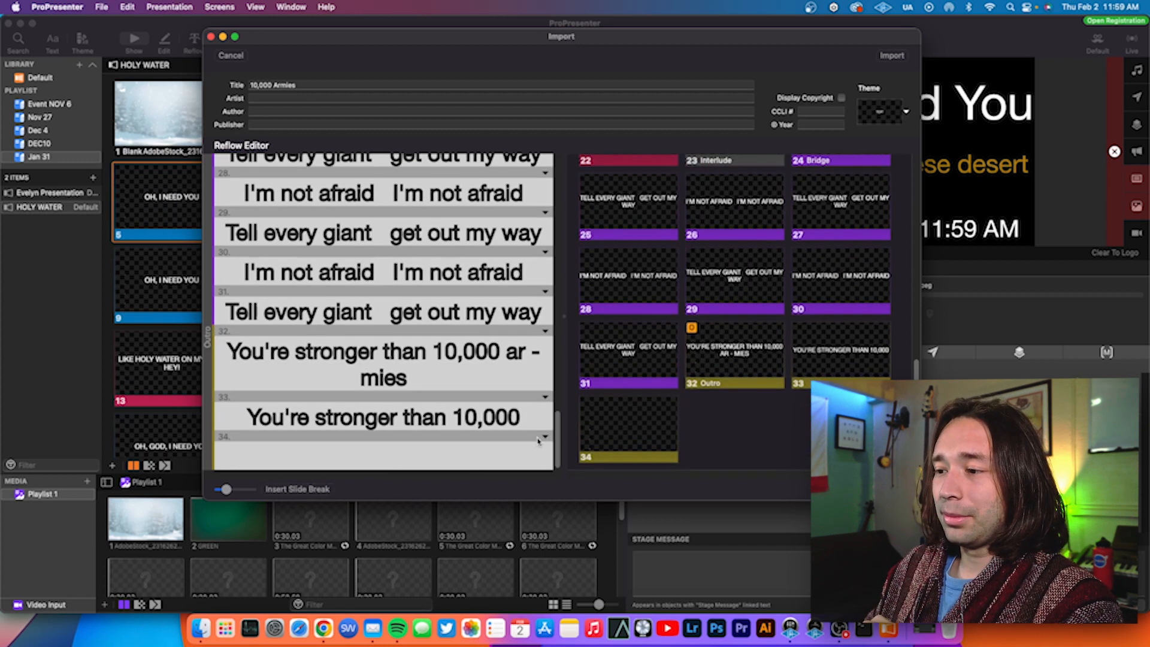
click(545, 441)
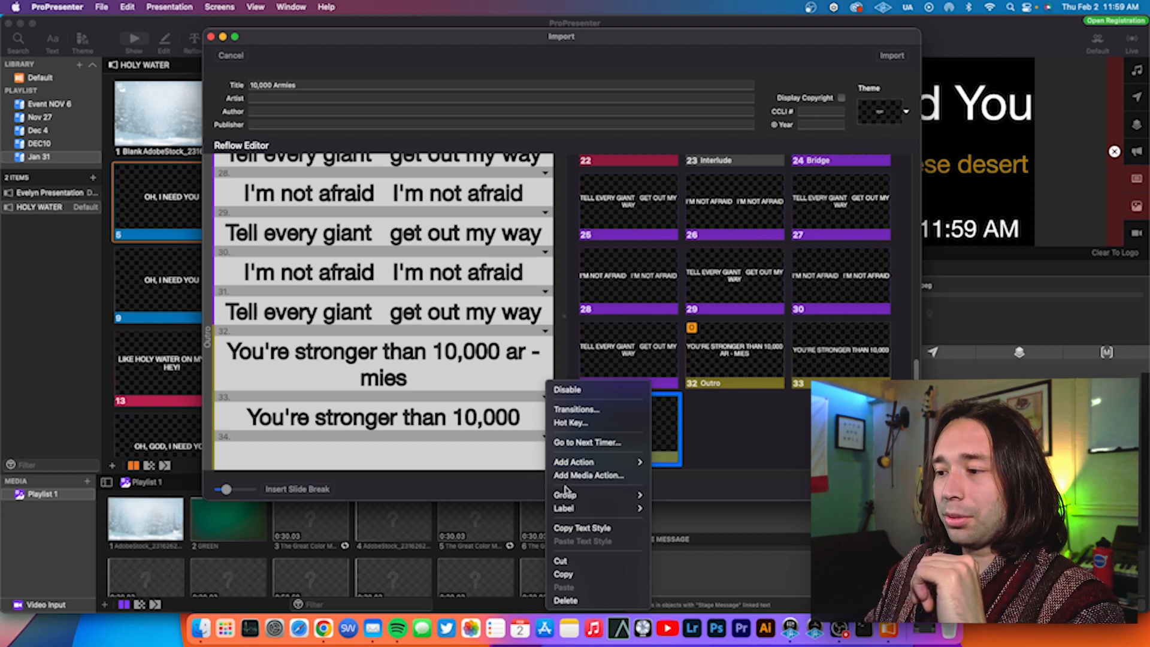
mouse_move(635, 494)
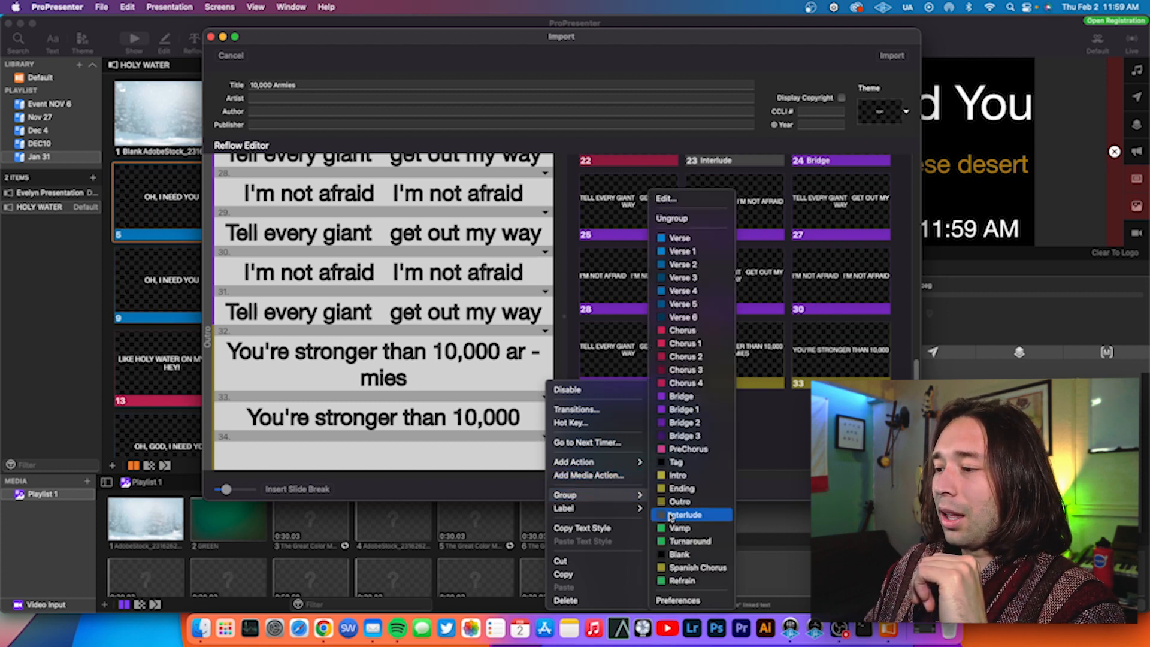
click(671, 552)
Insert an empty slide before "I march into battle no doubt in my mind" and assign that lyric slide to Verse 1.
scroll(495, 355, up, 20)
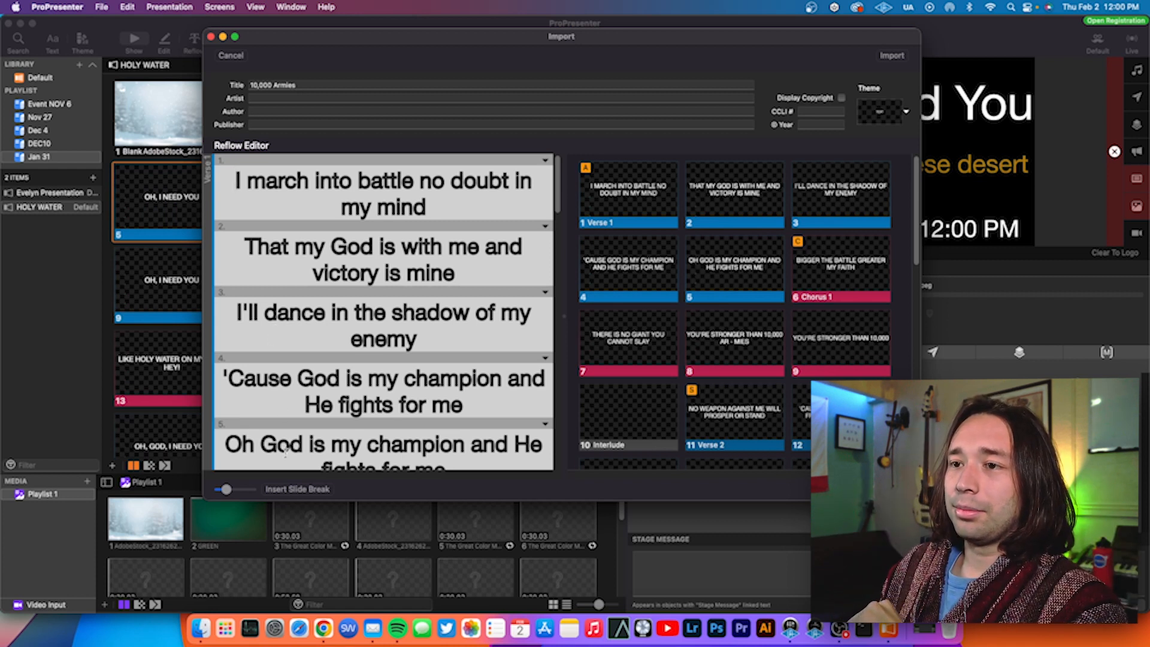
click(297, 489)
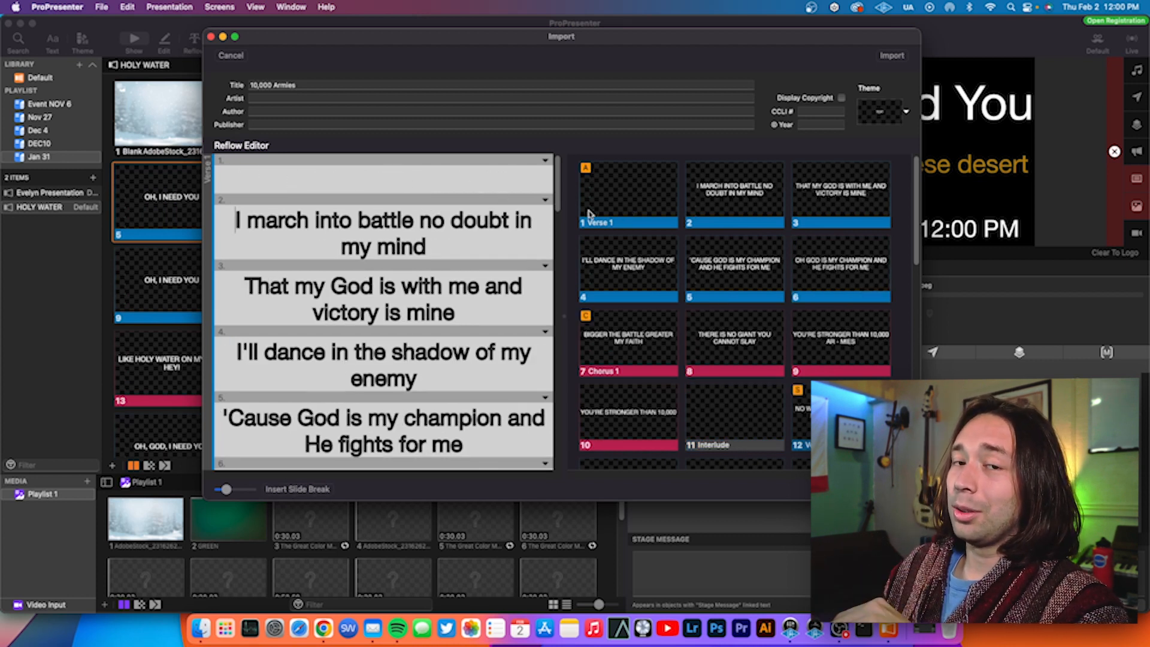
click(546, 204)
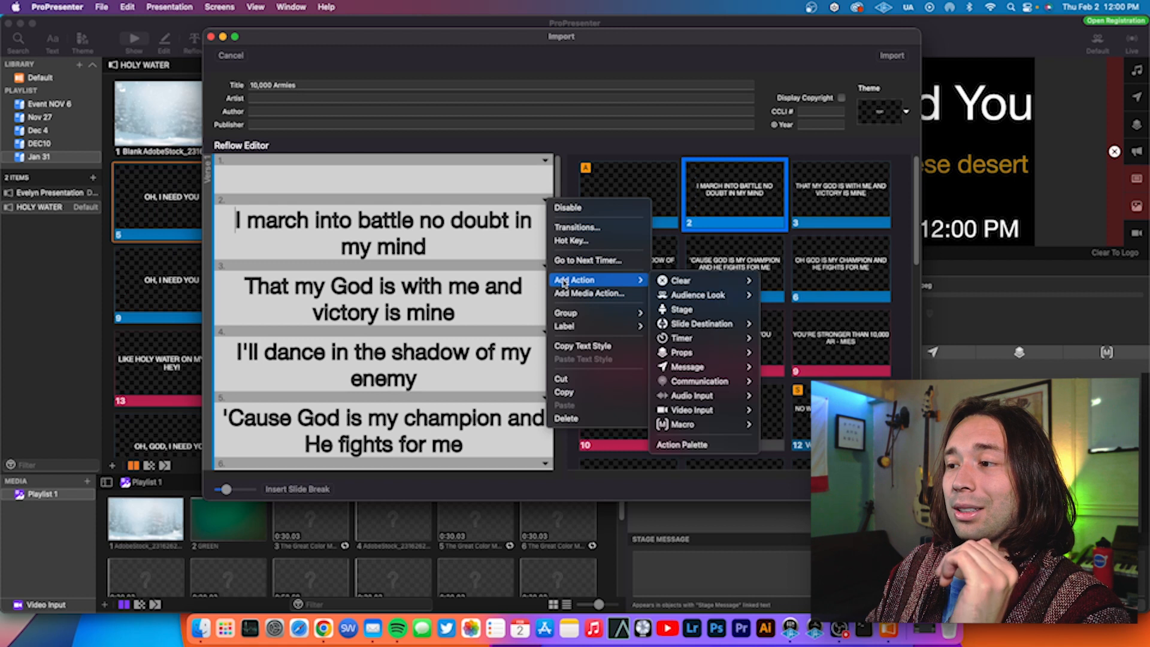
mouse_move(569, 312)
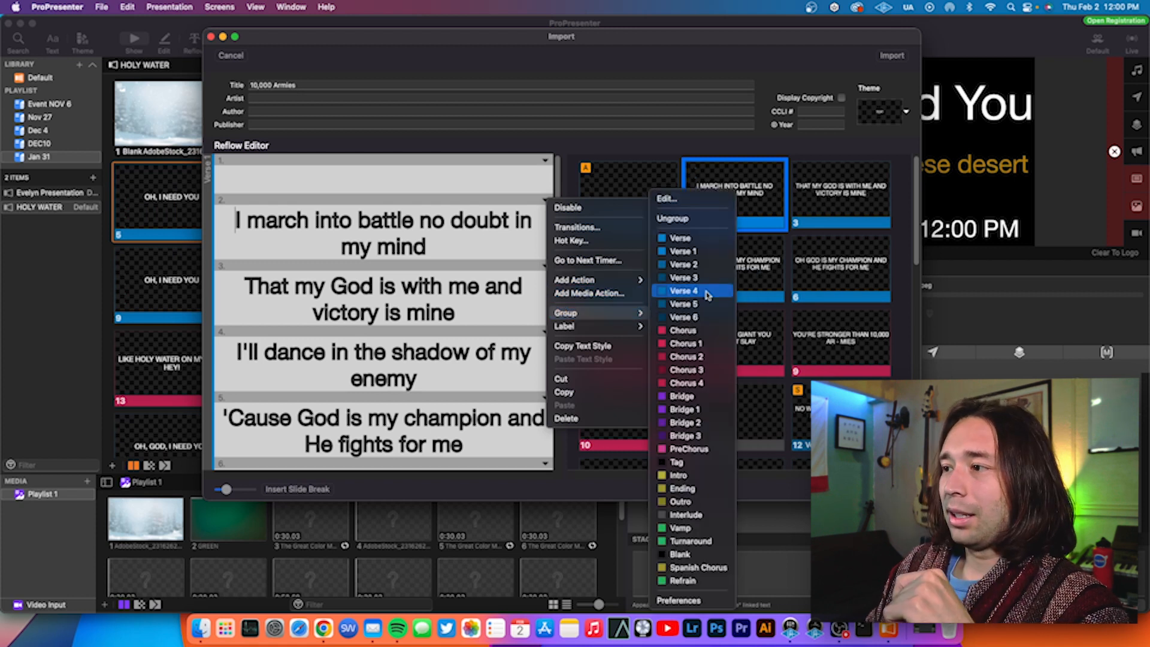
click(706, 253)
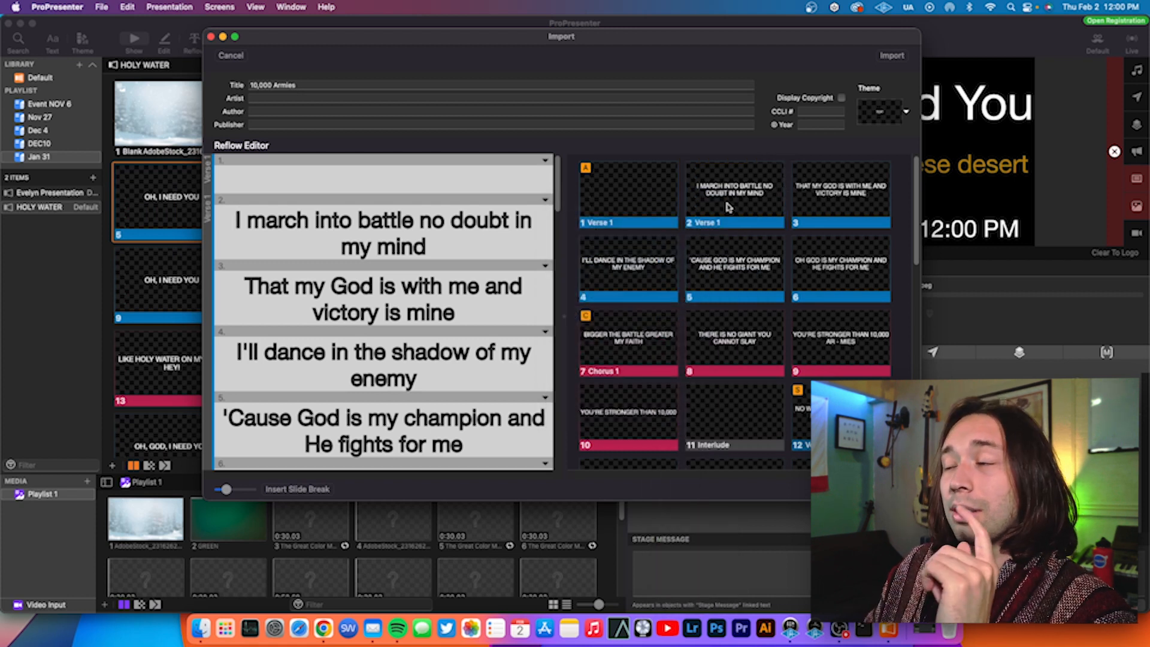
Assign the empty first slide to the Blank group.
click(545, 161)
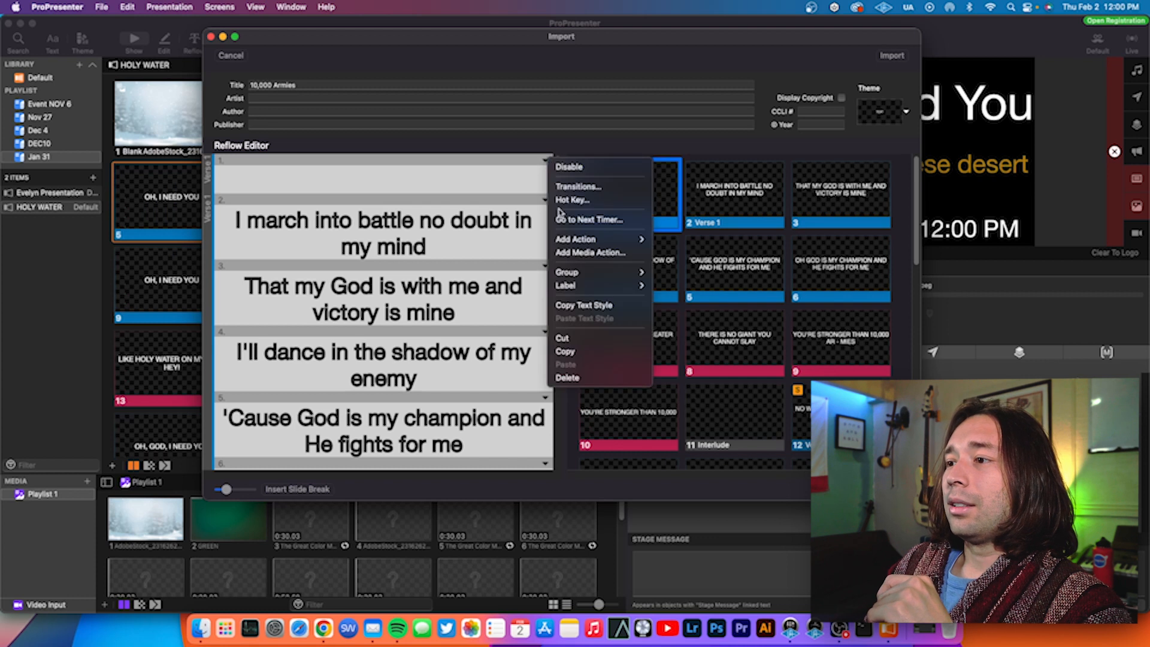
mouse_move(598, 274)
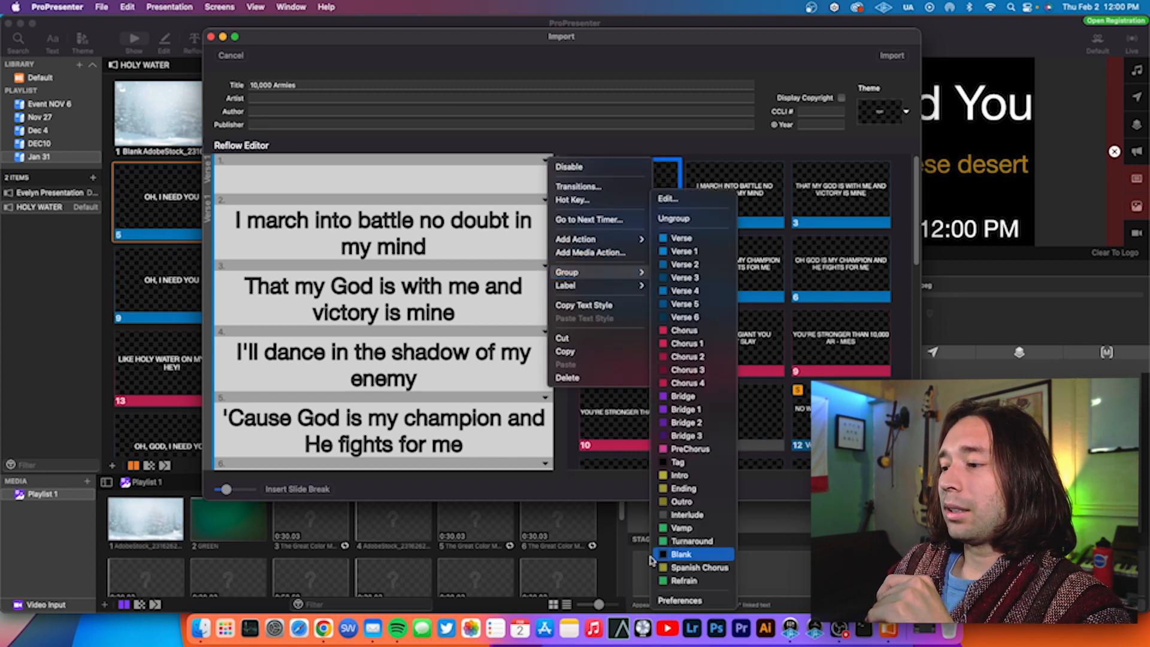
click(680, 554)
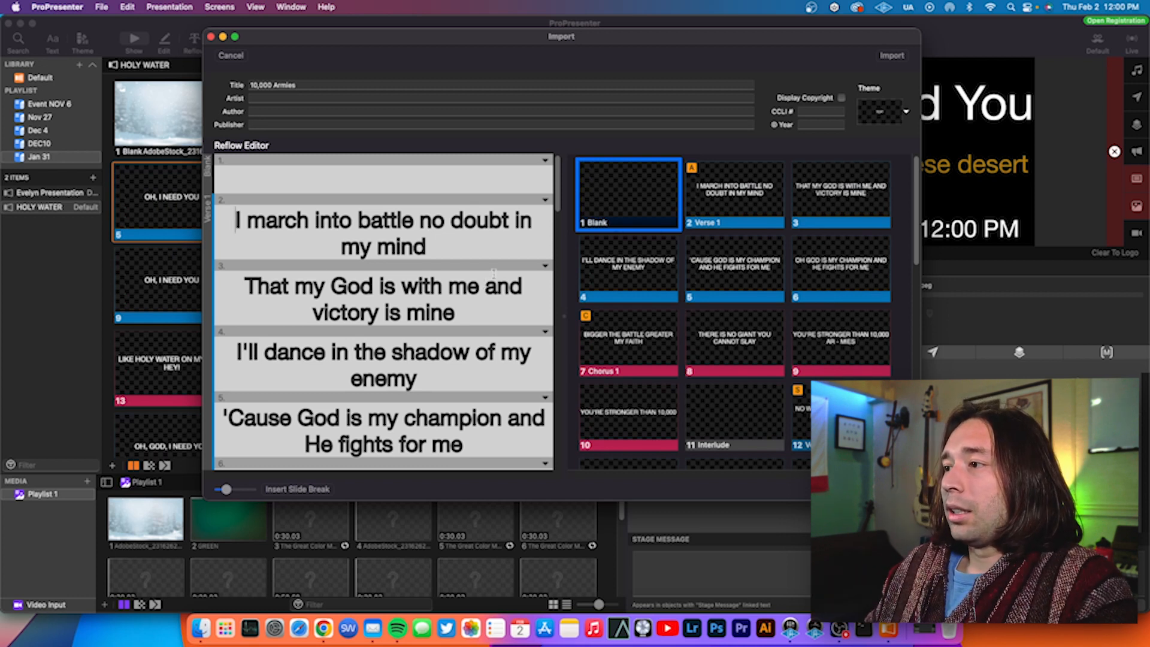
Correct "Ar - mies" to "Armies" on its own second line in Chorus 2 slide 22.
scroll(493, 273, down, 10)
scroll(493, 276, down, 12)
scroll(494, 272, down, 10)
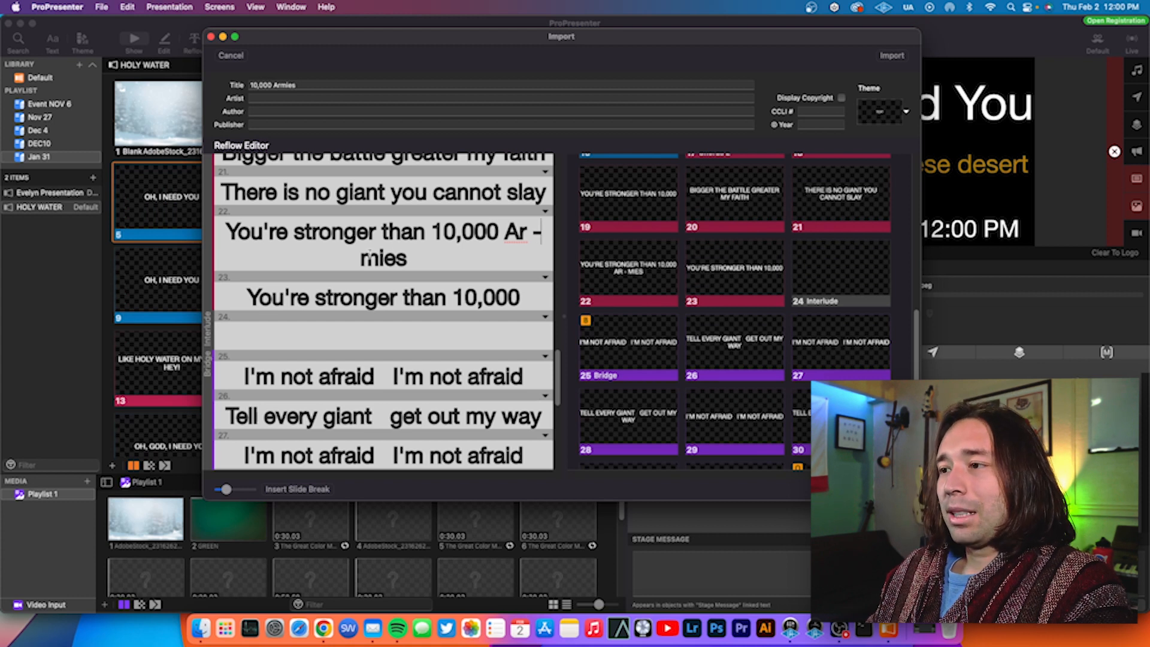
key(BackSpace)
key(BackSpace)
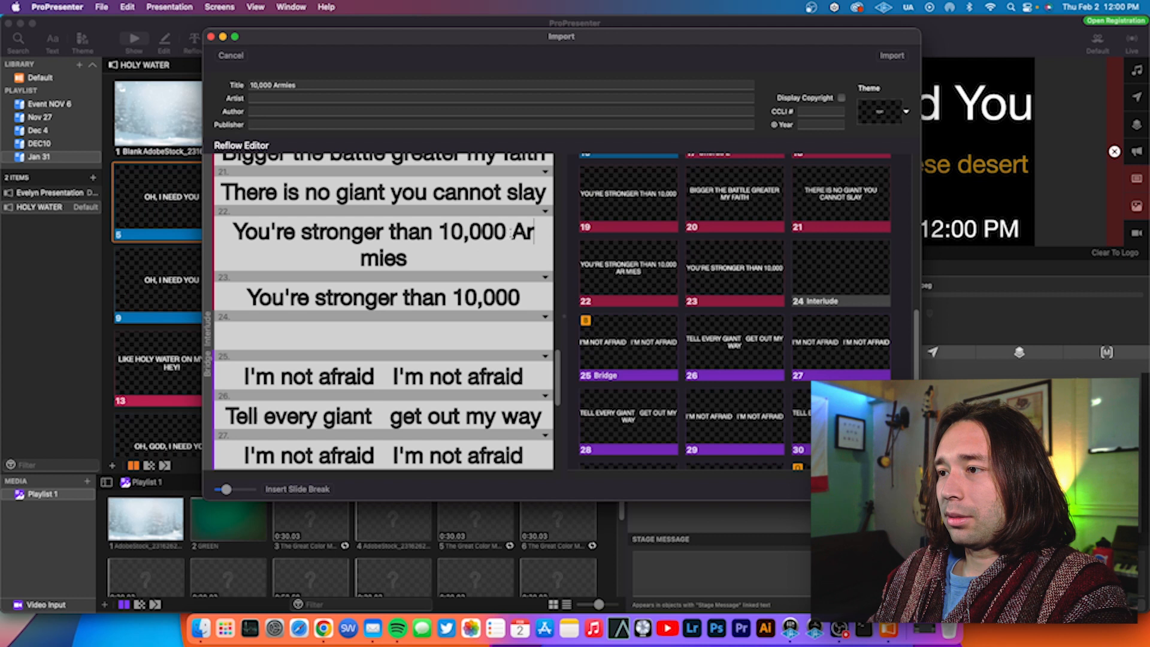
key(Return)
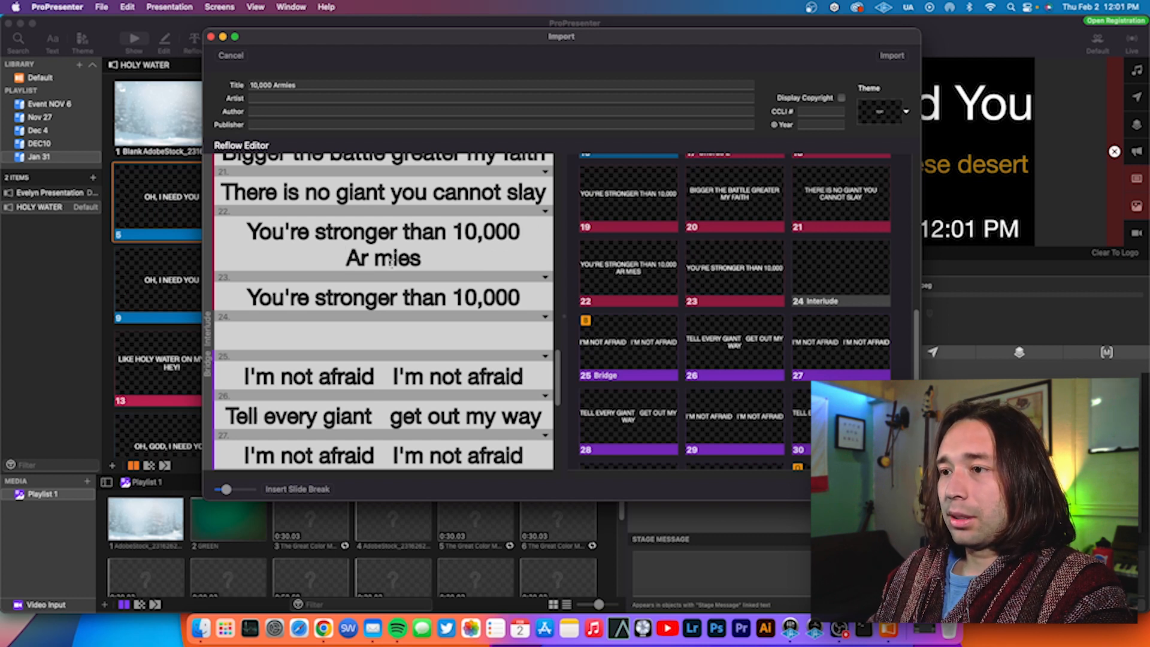
key(BackSpace)
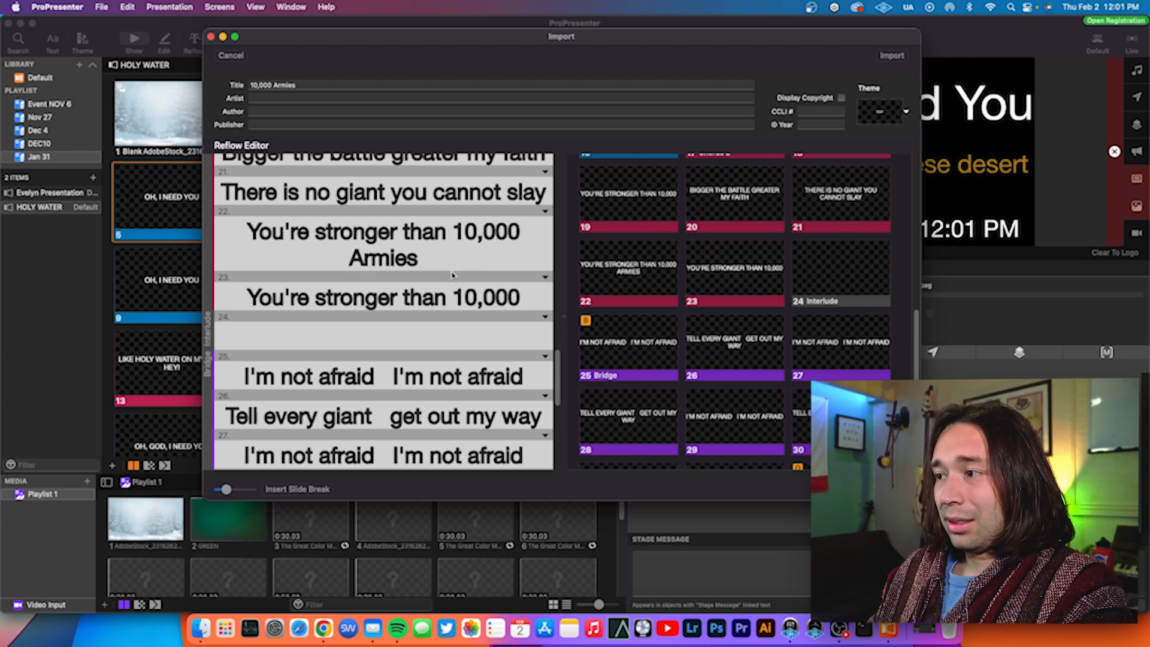
Remove the extra spaces between the two phrases of every Bridge line.
scroll(455, 277, down, 5)
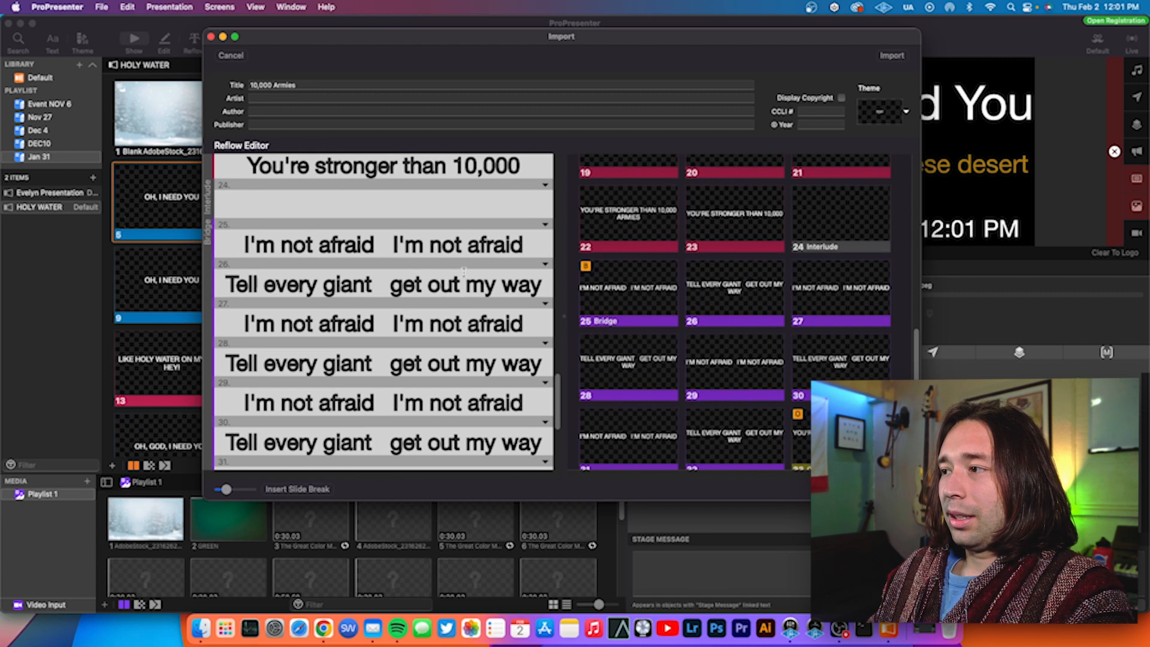
scroll(484, 245, up, 5)
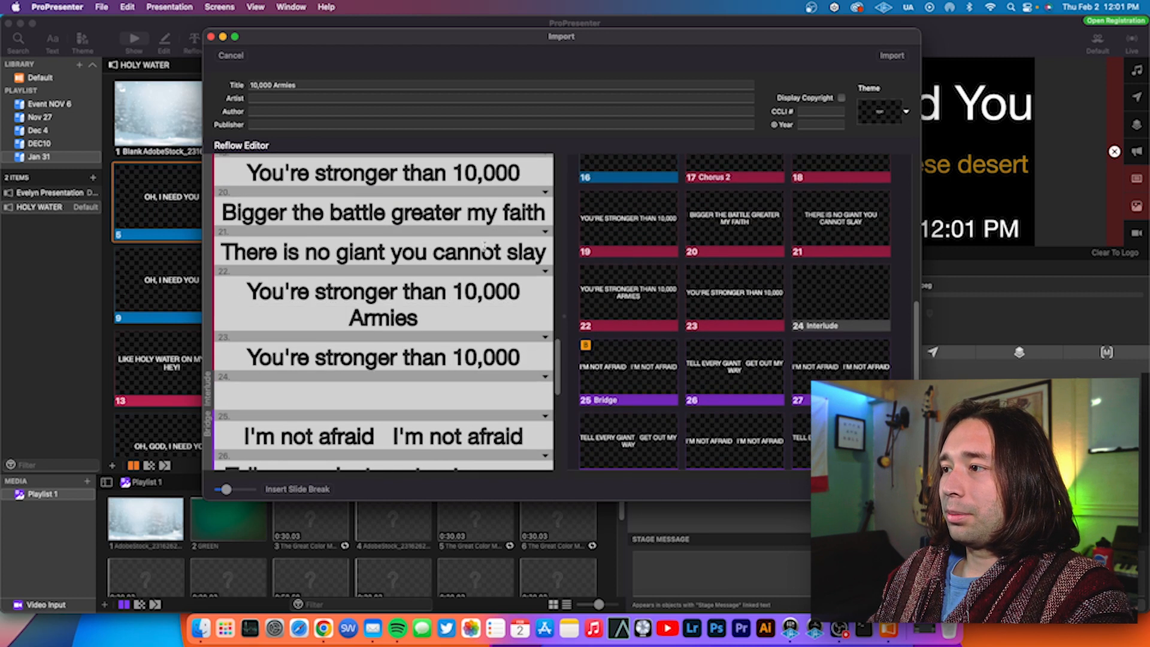
scroll(483, 245, down, 5)
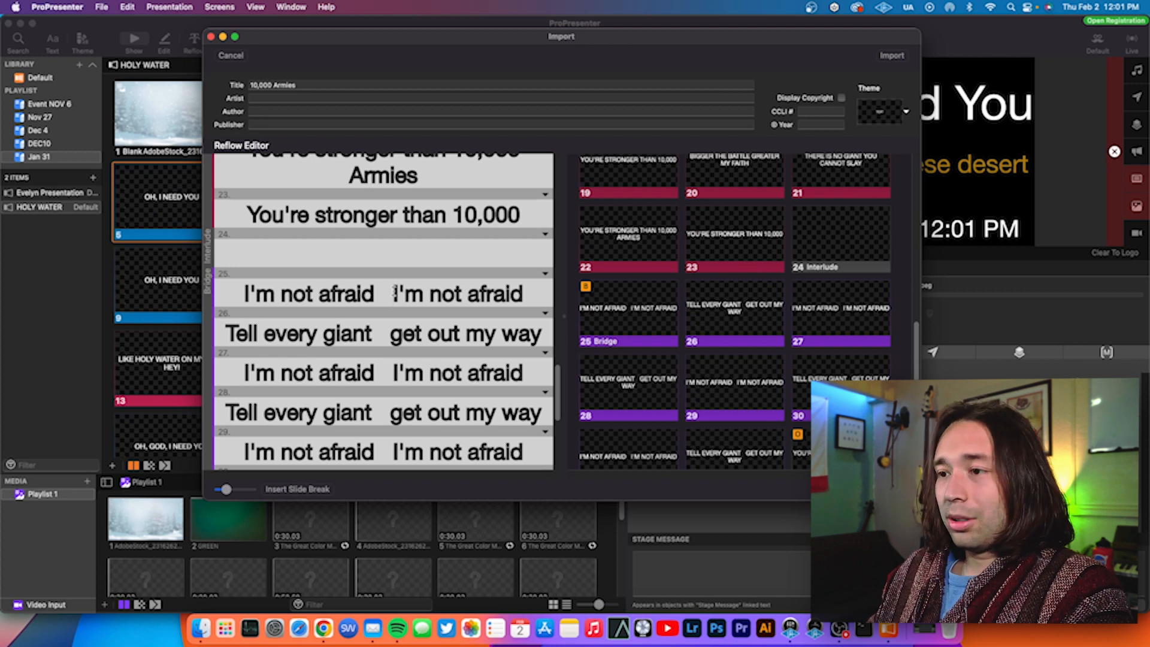
key(BackSpace)
key(BackSpace)
key(BackSpace)
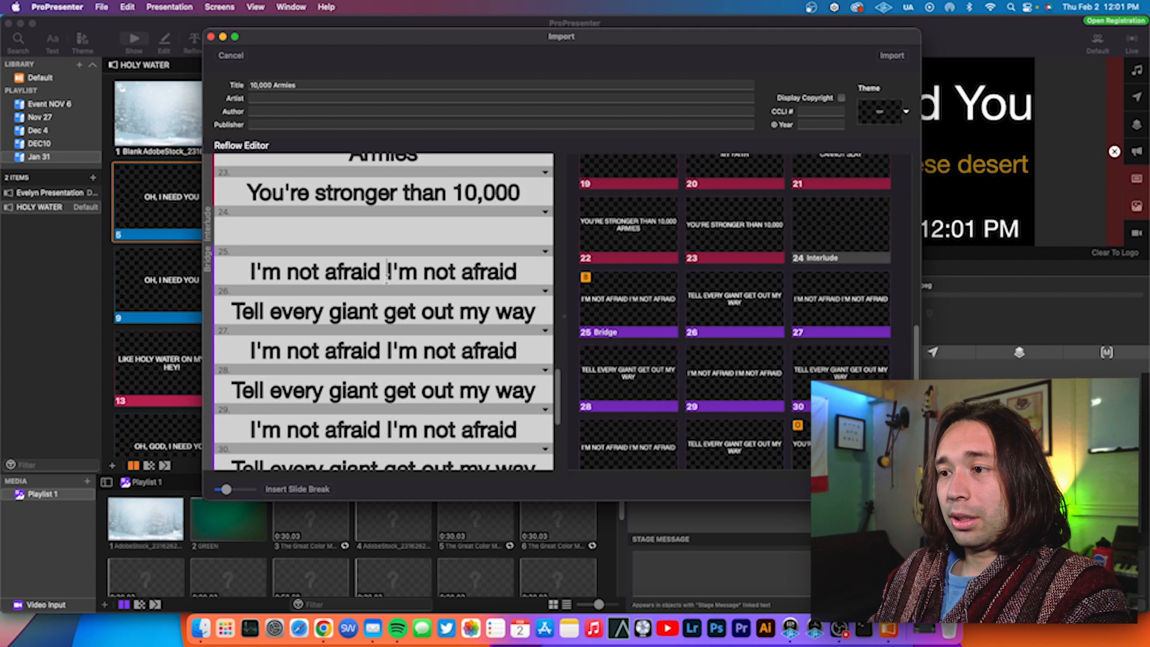
Split each Bridge slide into two lines, breaking before the second "I'm not afraid" and before "get out my way".
key(Return)
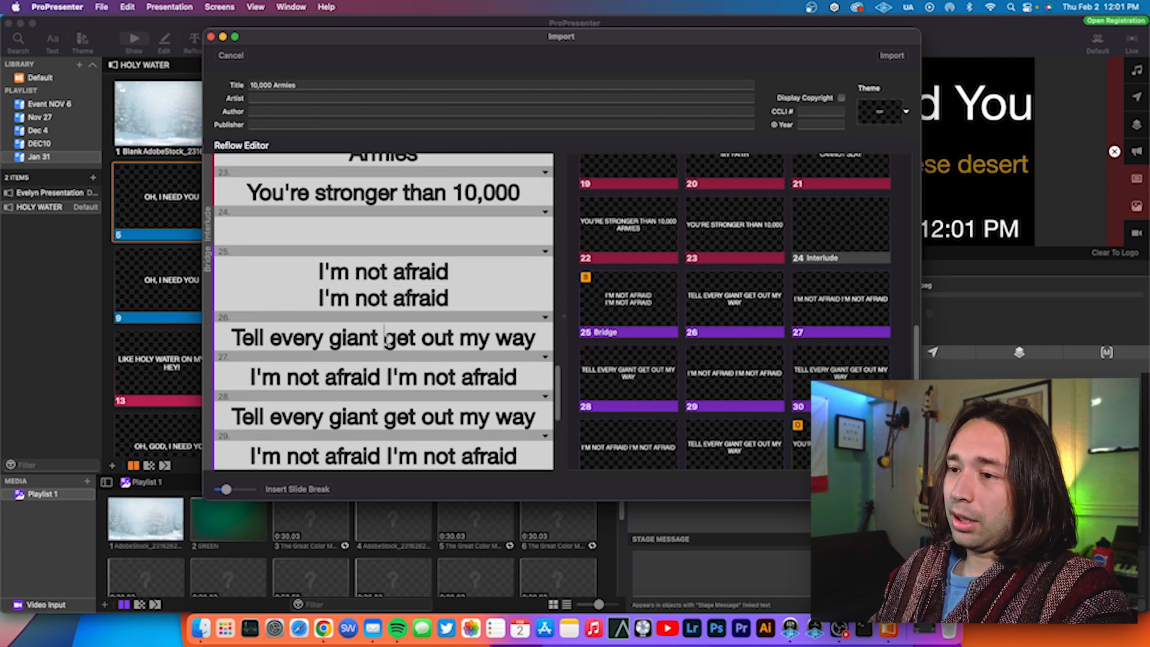
key(Return)
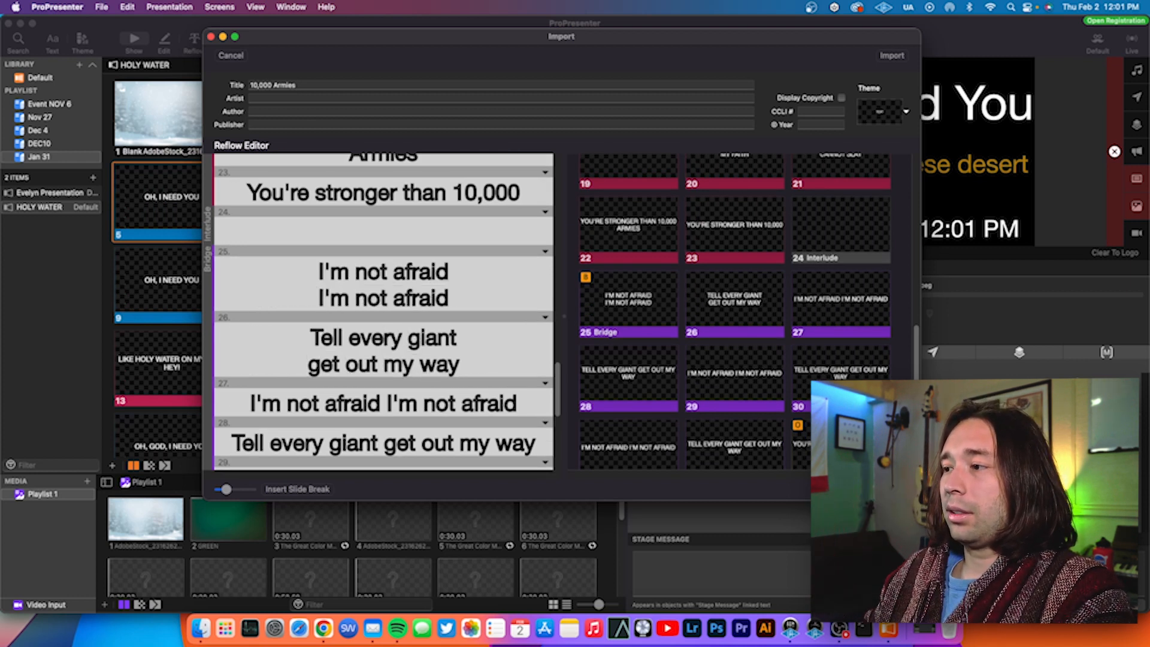
scroll(383, 311, down, 4)
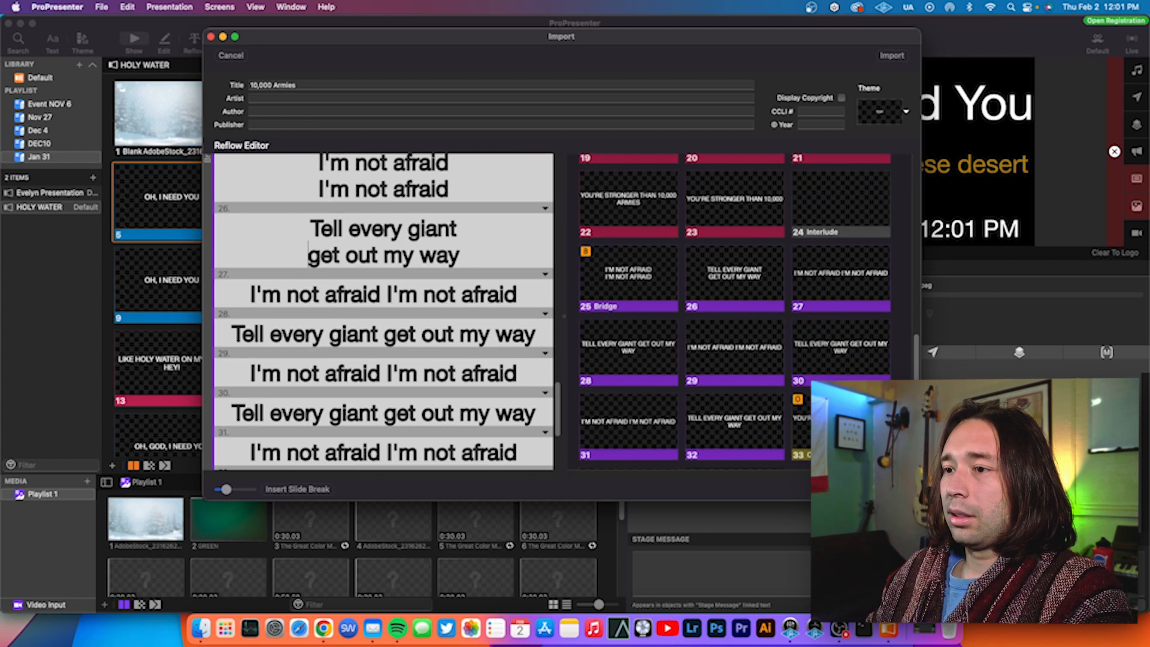
click(386, 293)
key(Return)
scroll(387, 293, down, 3)
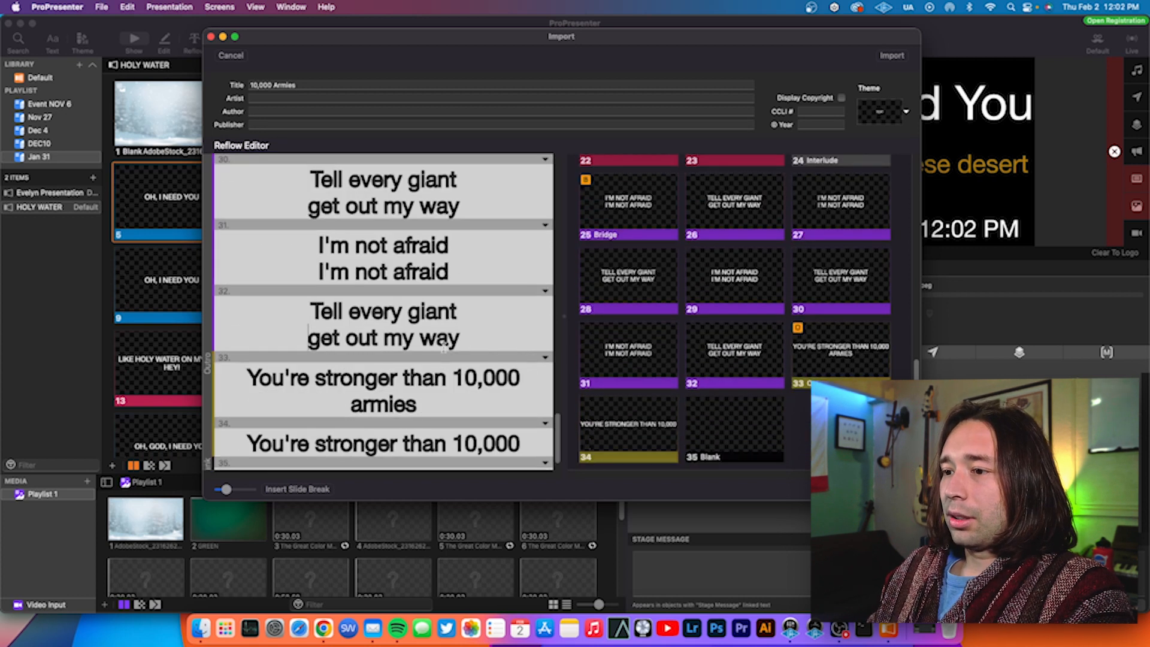
Rearrange the Outro slide 33 and Chorus 2 slide 22 so "10,000 armies" stands together on the second line.
scroll(443, 350, down, 1)
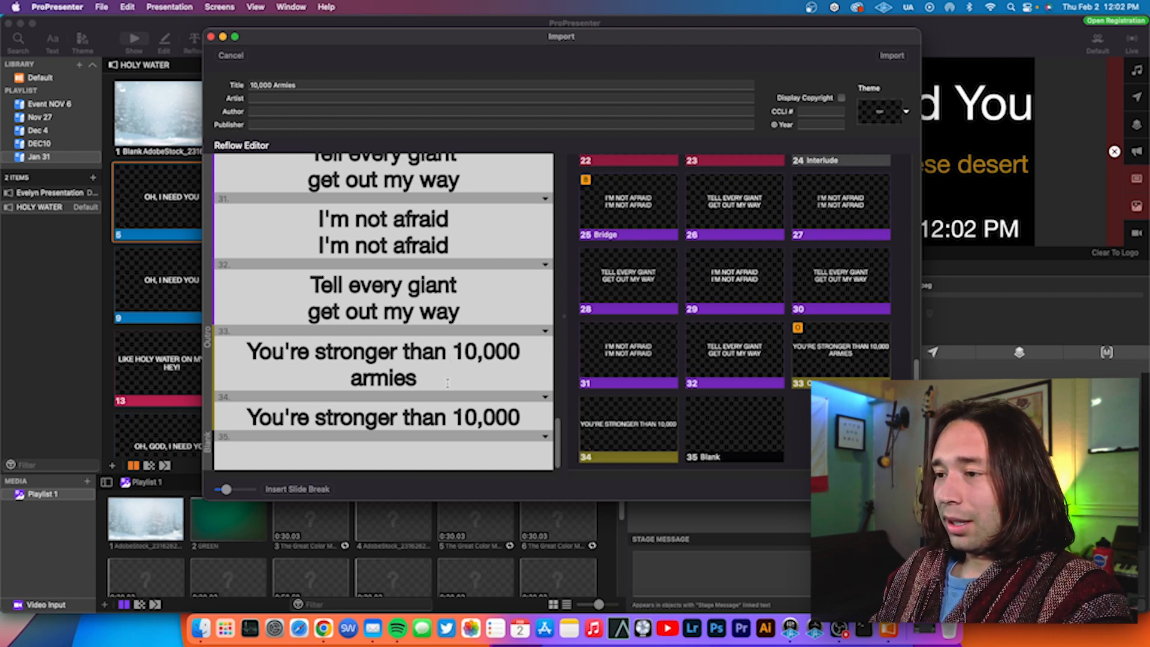
key(Return)
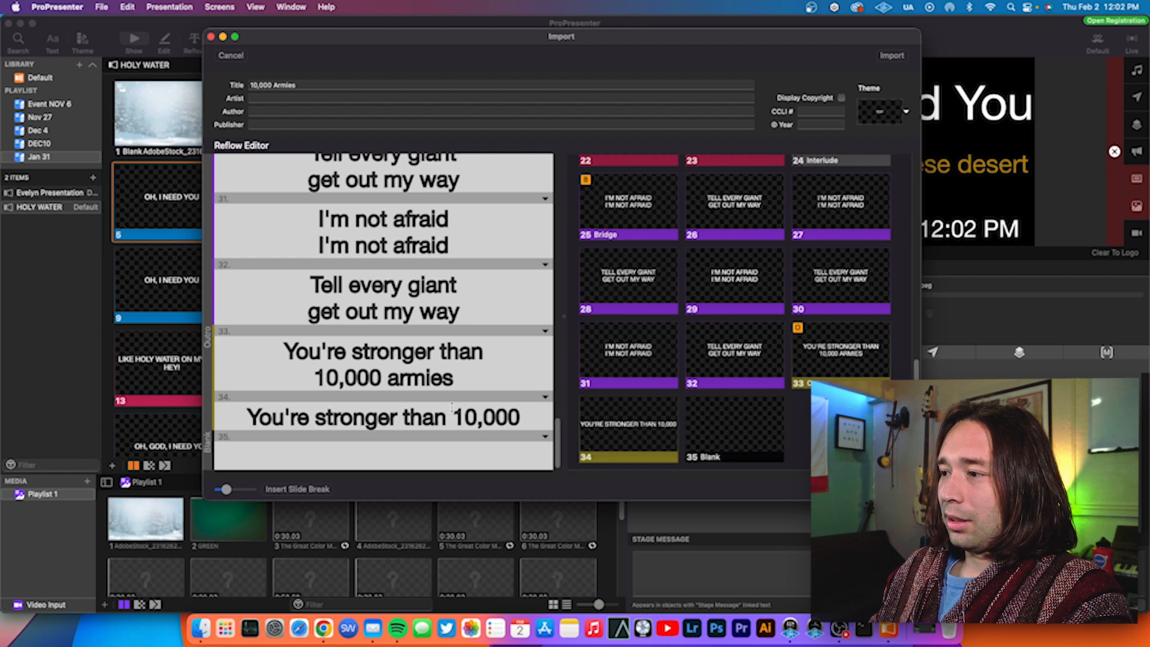
scroll(452, 407, up, 10)
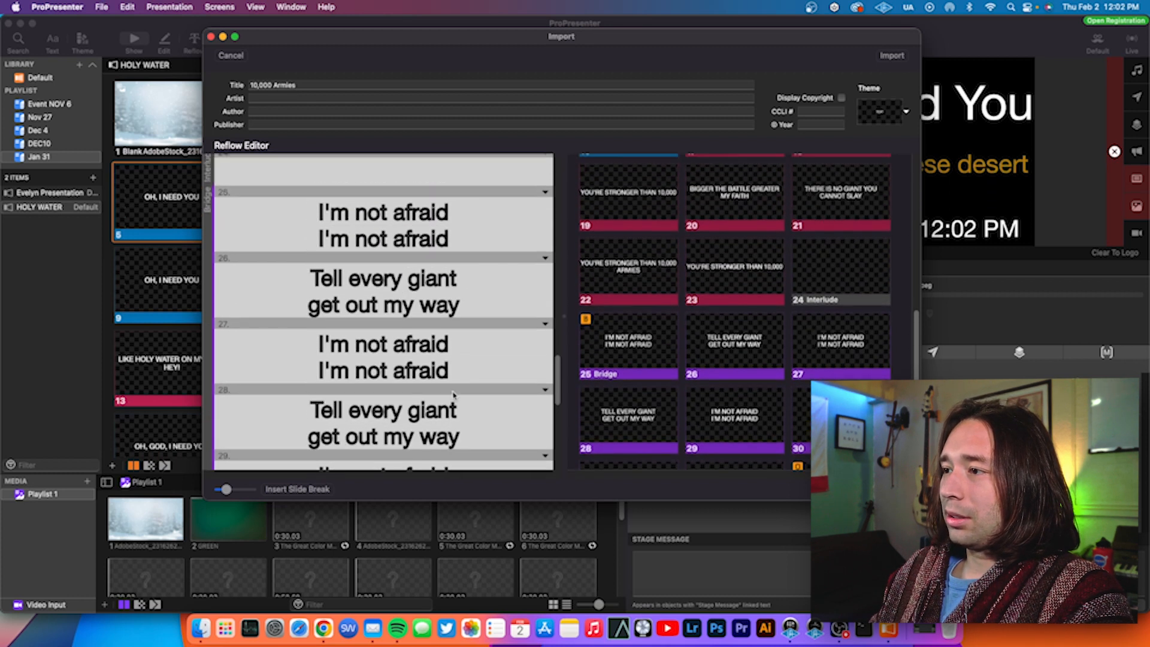
scroll(473, 321, up, 10)
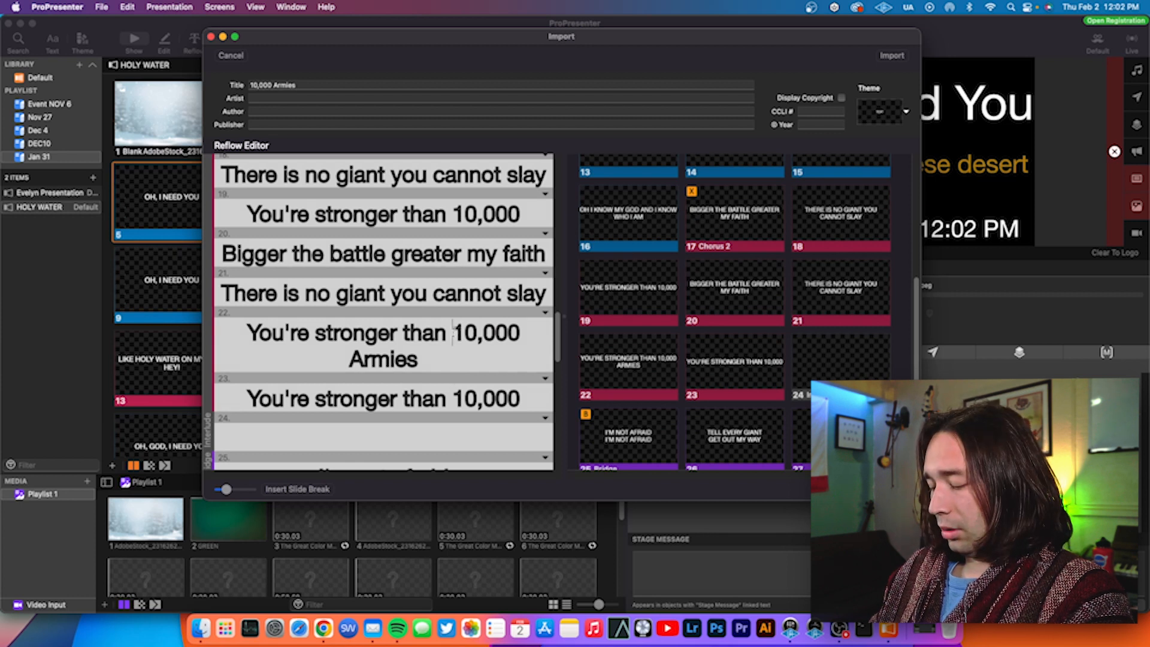
click(454, 333)
key(Return)
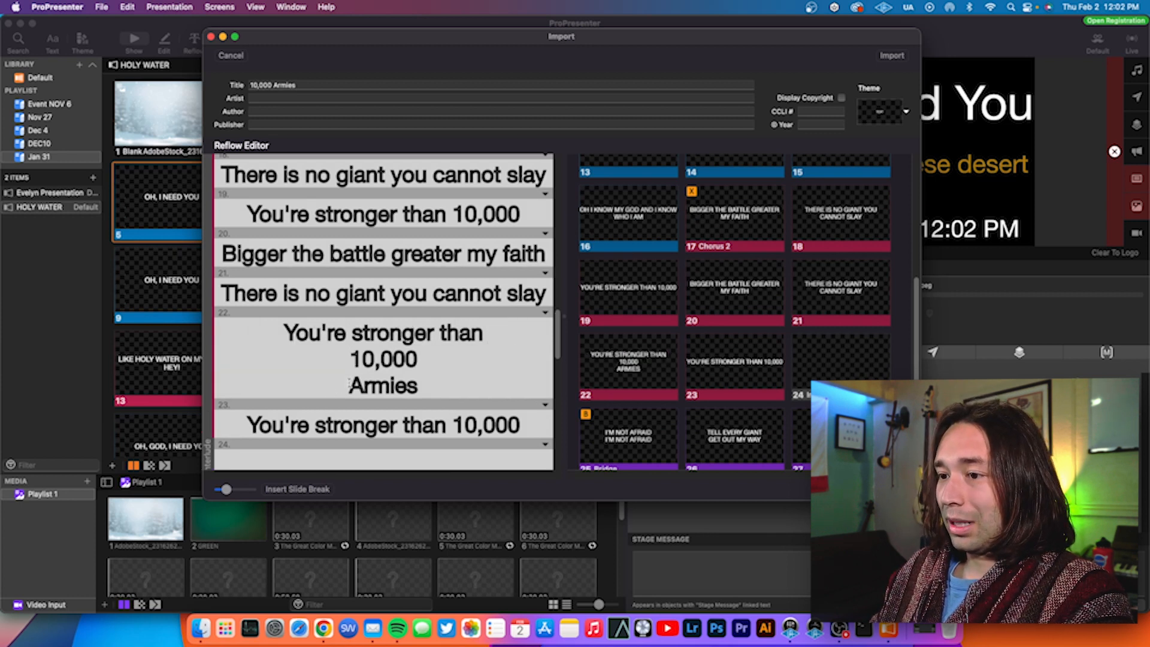
key(BackSpace)
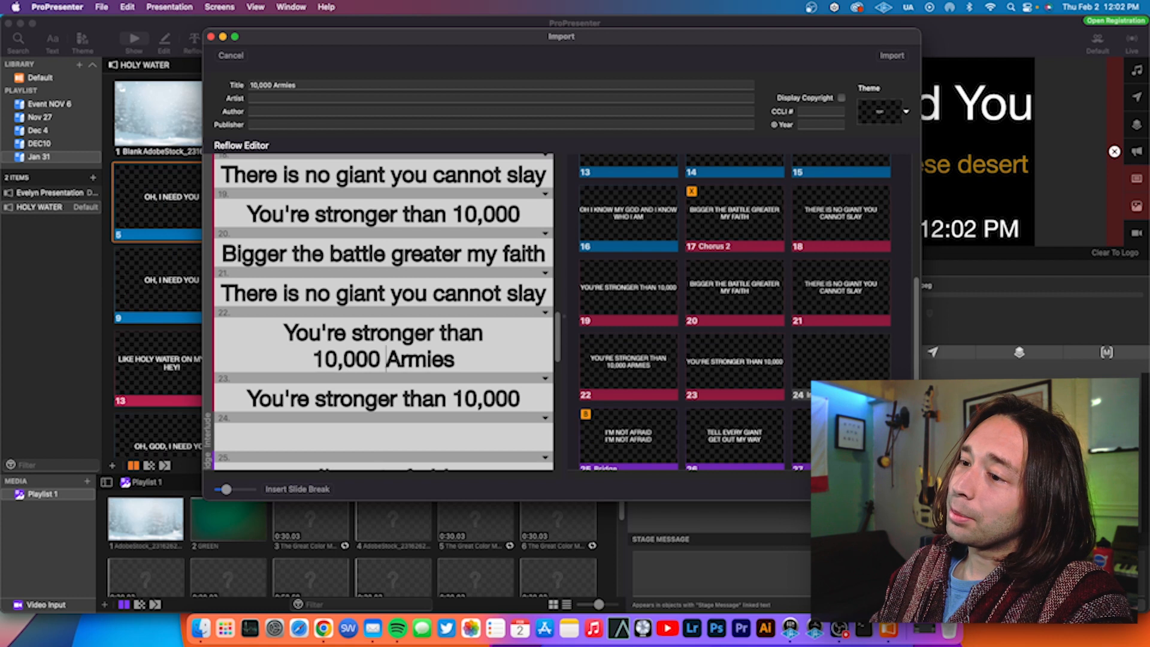
Correct "ar - mies" to "armies" in Chorus 1 slide 9 and break the line before "10,000".
scroll(386, 359, up, 10)
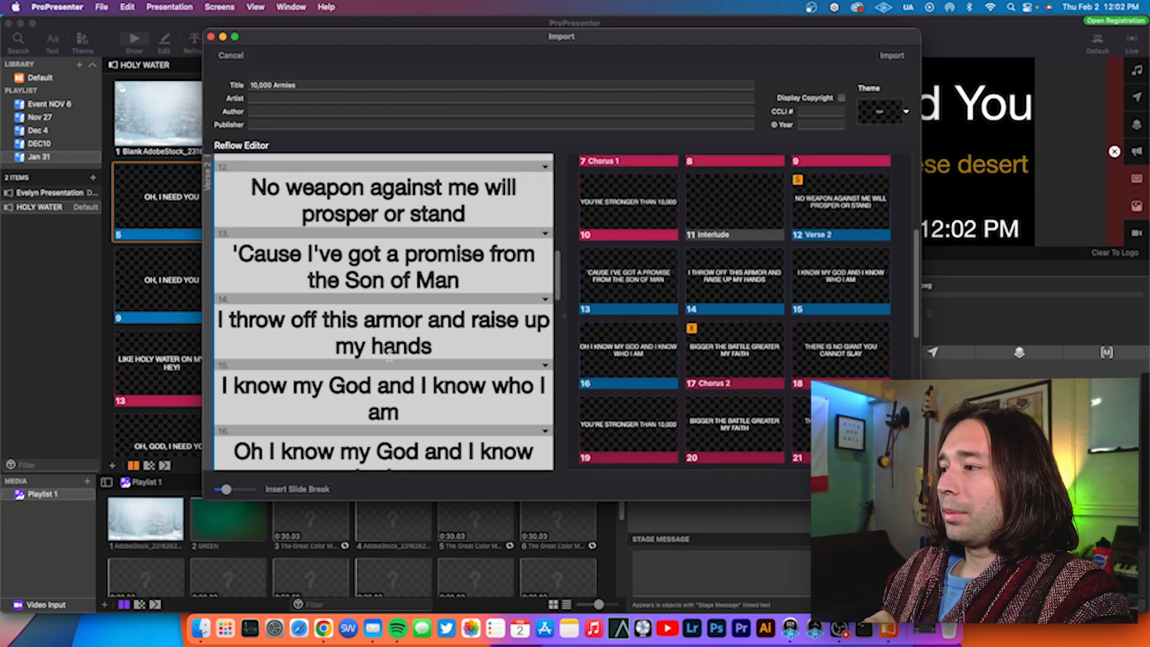
scroll(388, 356, up, 15)
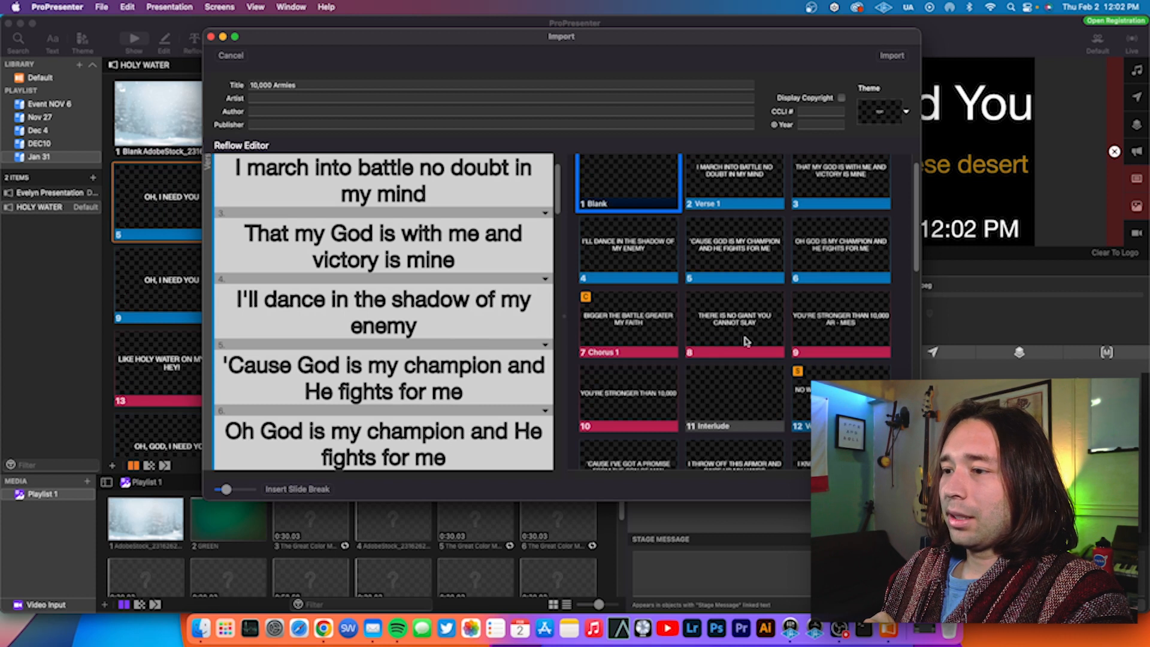
scroll(533, 359, down, 5)
key(BackSpace)
key(BackSpace)
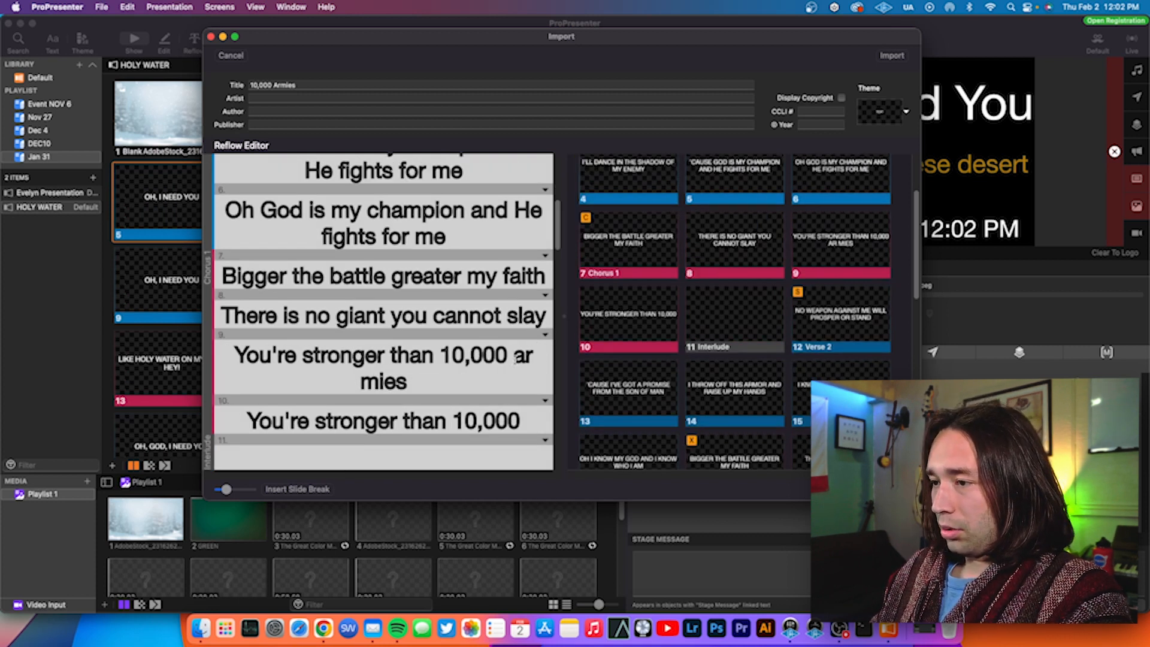
key(Delete)
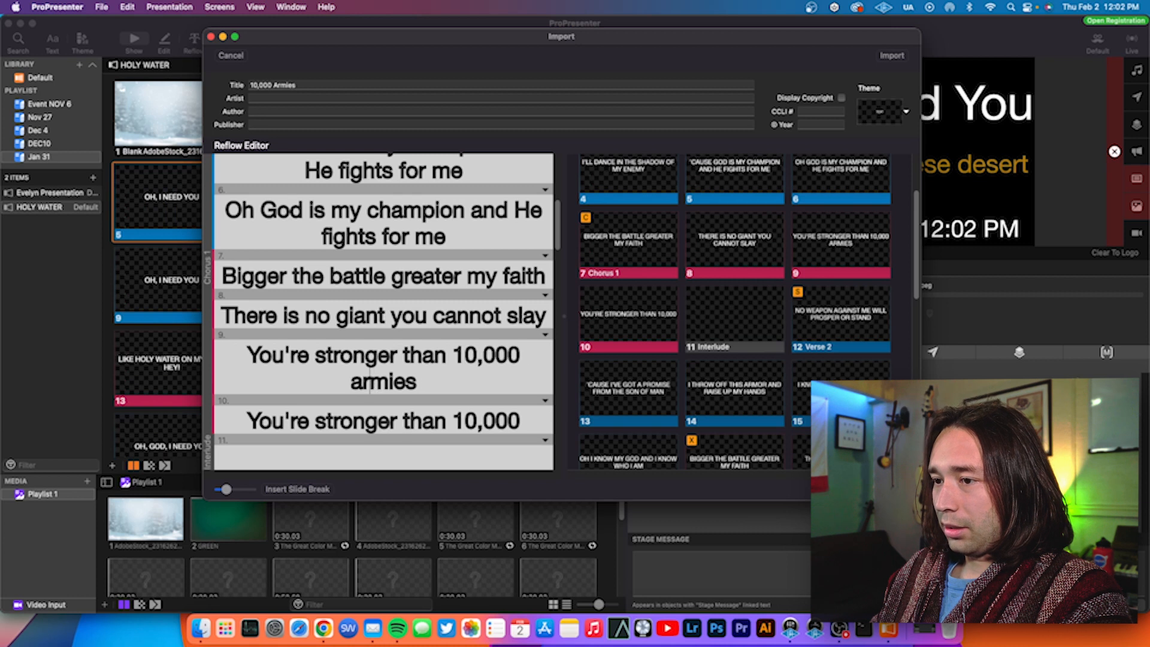
click(454, 356)
key(Return)
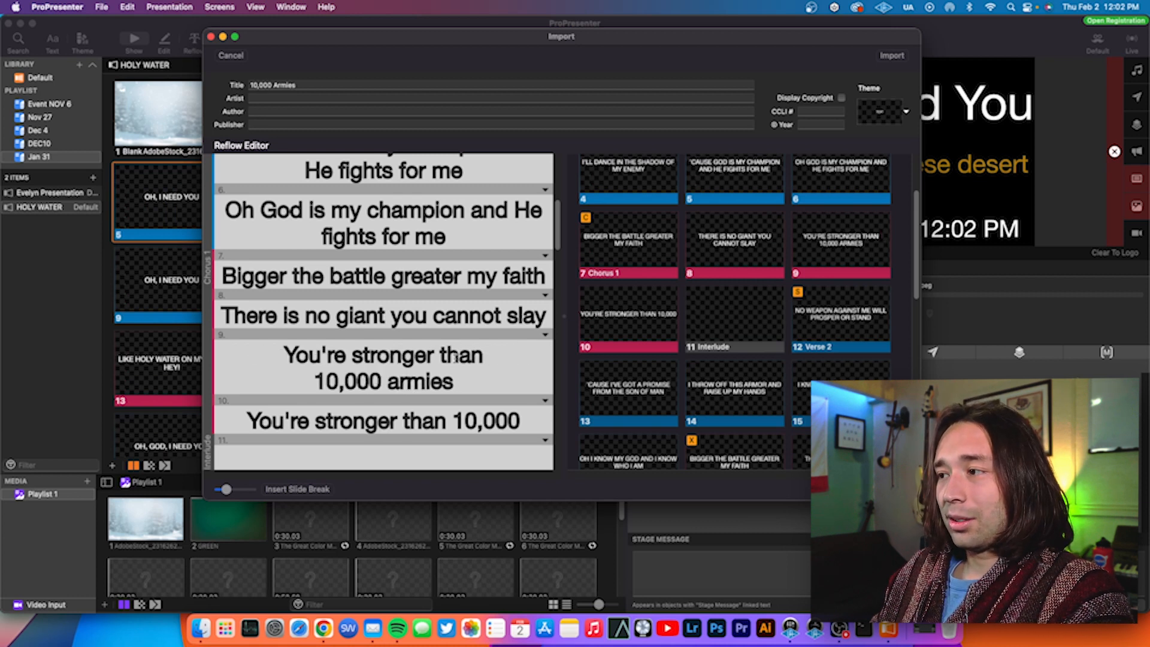
Review the edited slides against the "Copy of 10,000 ARMIES (F)" lyrics document in Google Docs, returning to ProPresenter.
scroll(492, 371, up, 10)
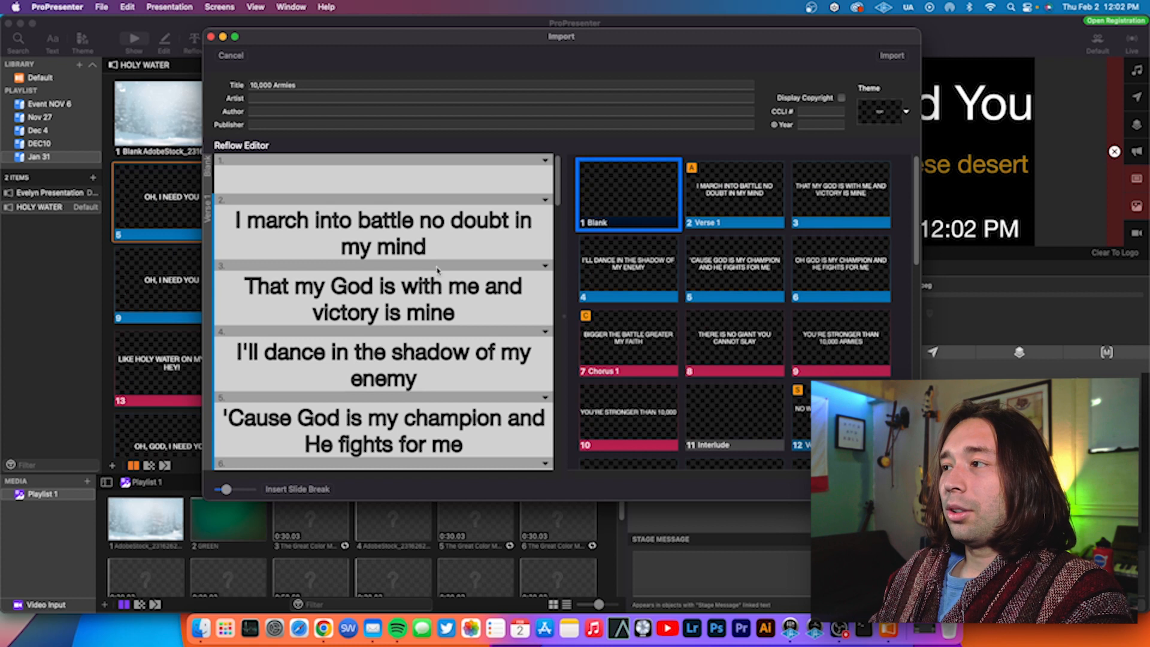
scroll(431, 270, down, 20)
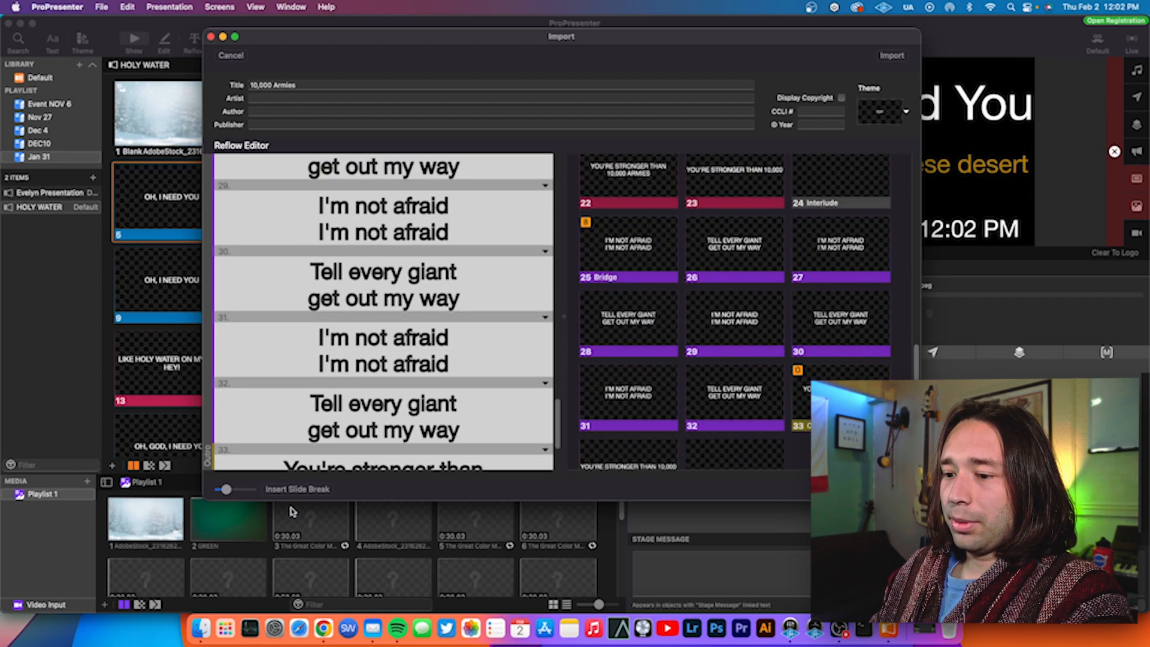
click(324, 627)
scroll(479, 339, down, 1)
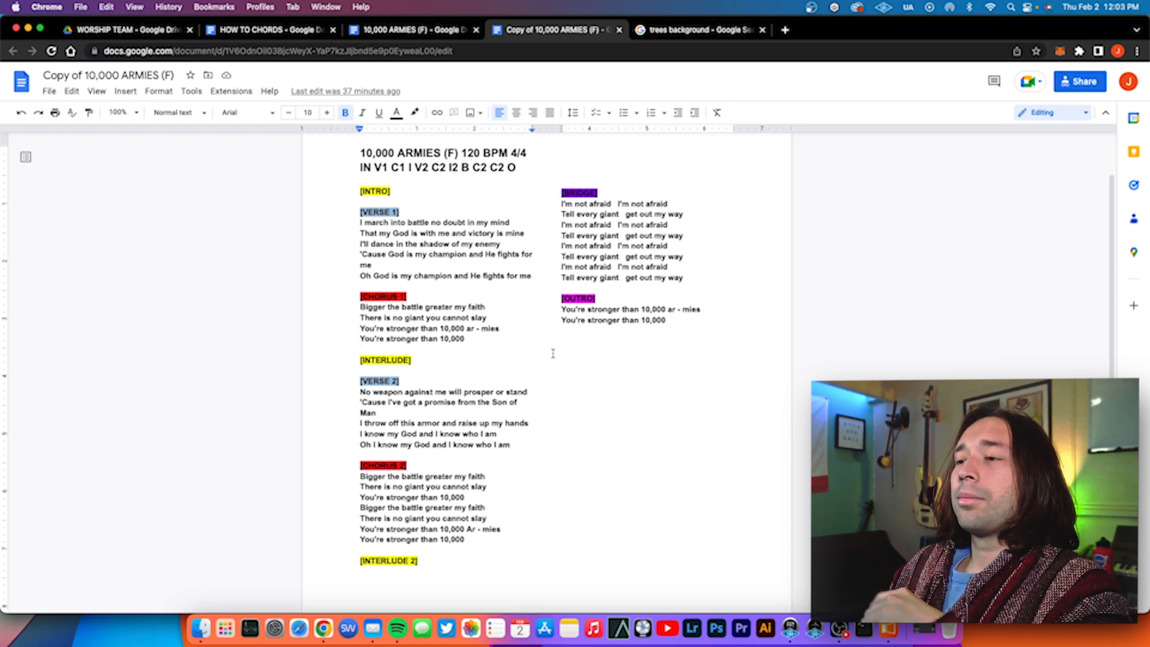
key(super+Tab)
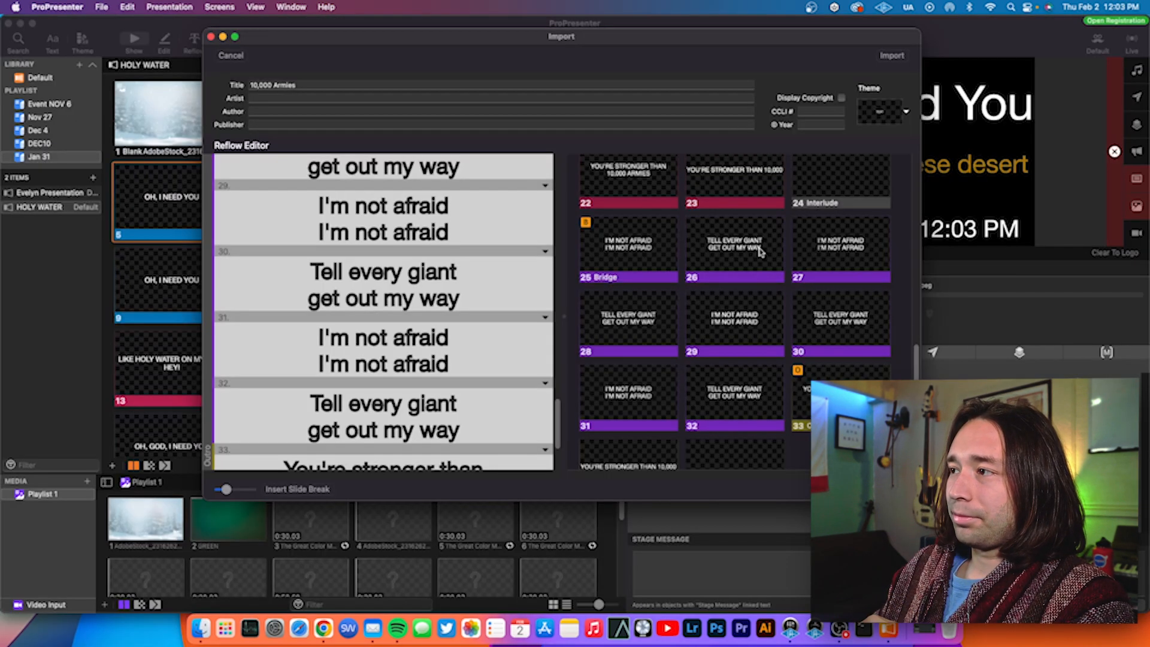
scroll(460, 281, down, 3)
scroll(461, 284, up, 15)
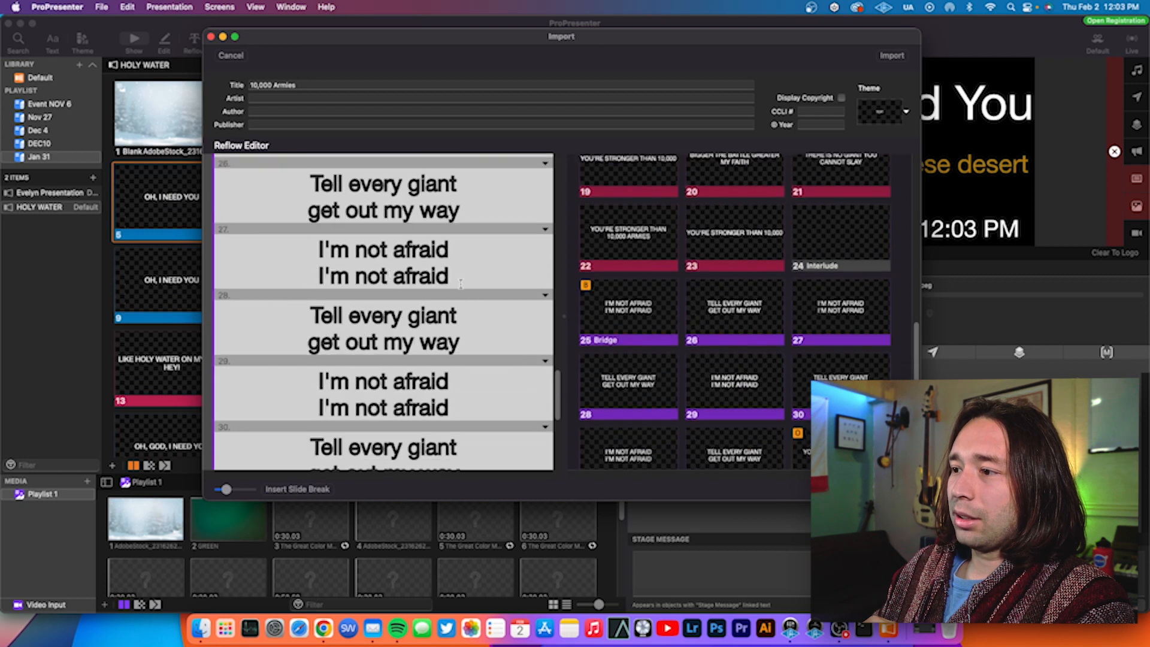
scroll(461, 283, up, 3)
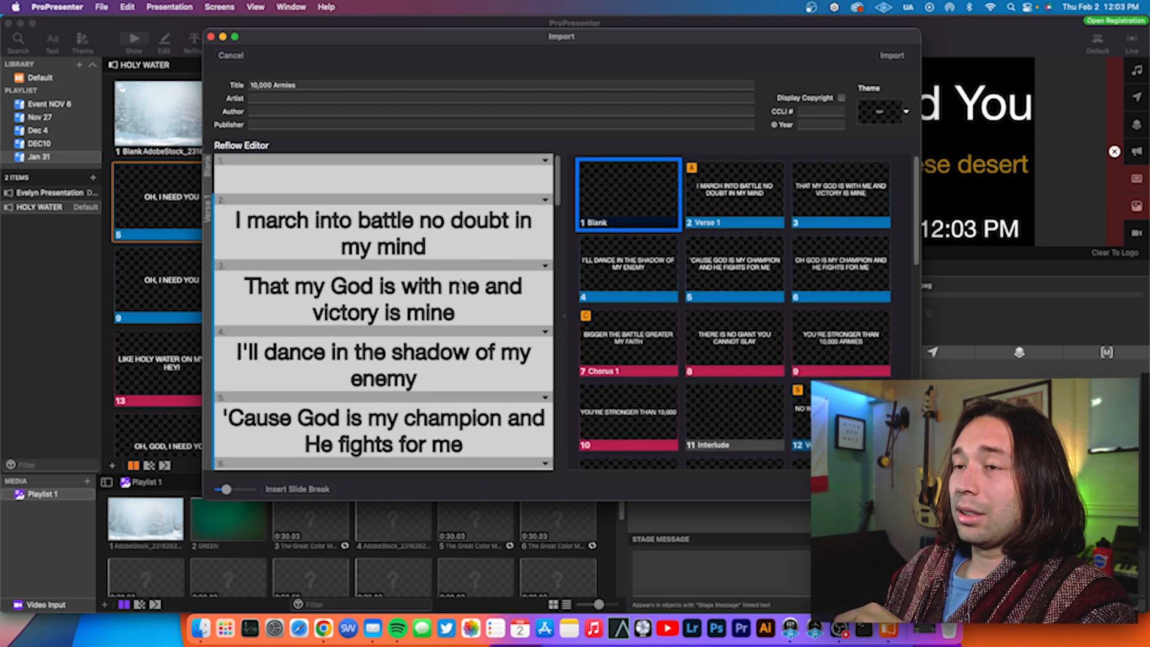
Open the group settings from Interlude slide 24 and place the Import and Groups windows side by side.
scroll(461, 285, down, 18)
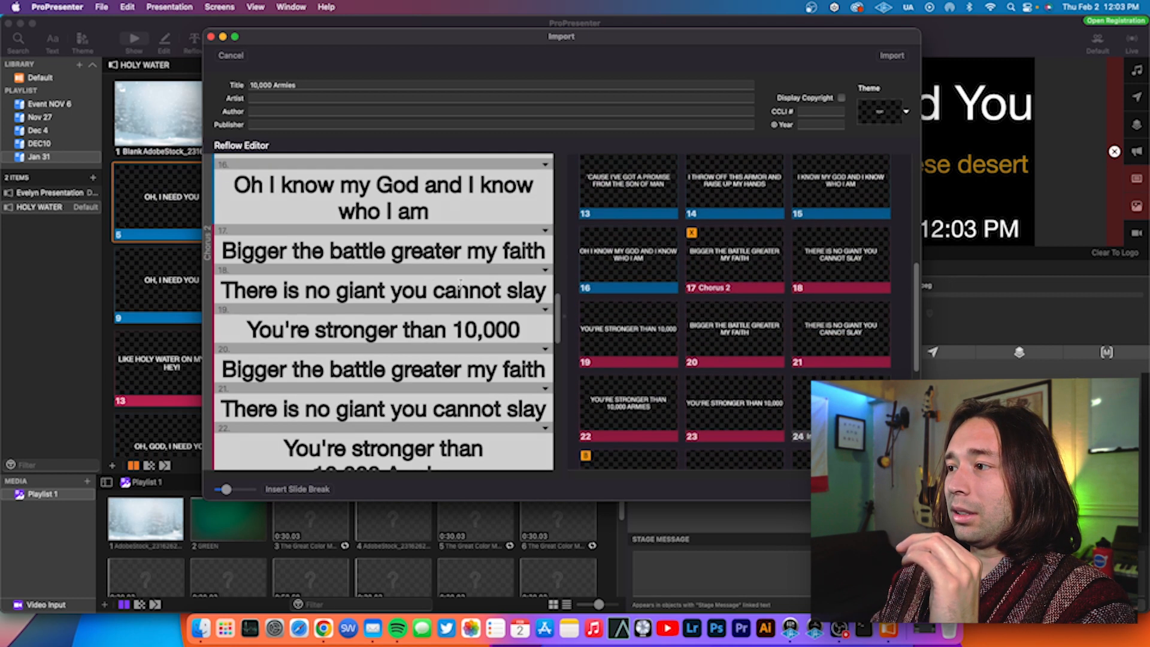
scroll(461, 285, up, 5)
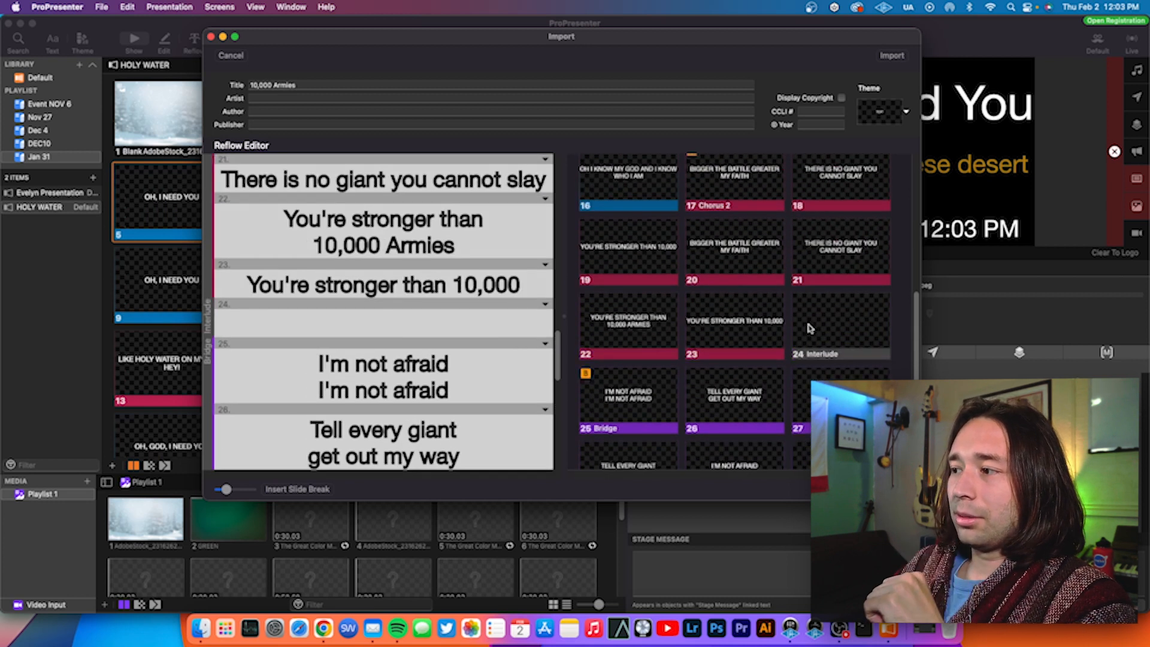
right_click(808, 328)
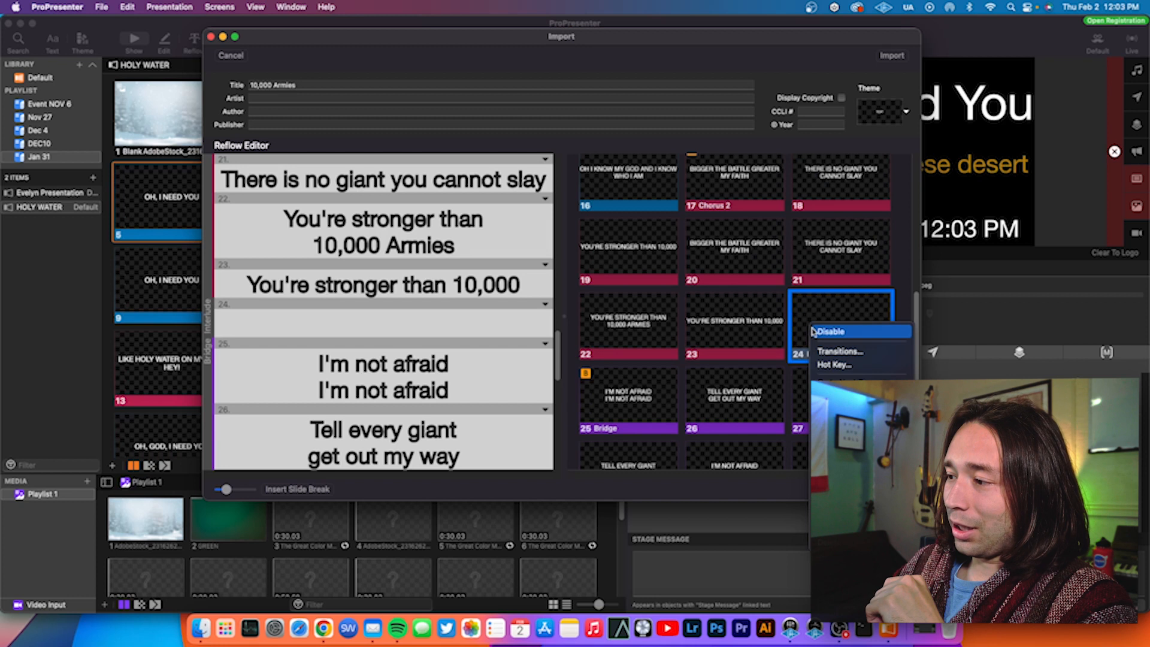
mouse_move(850, 379)
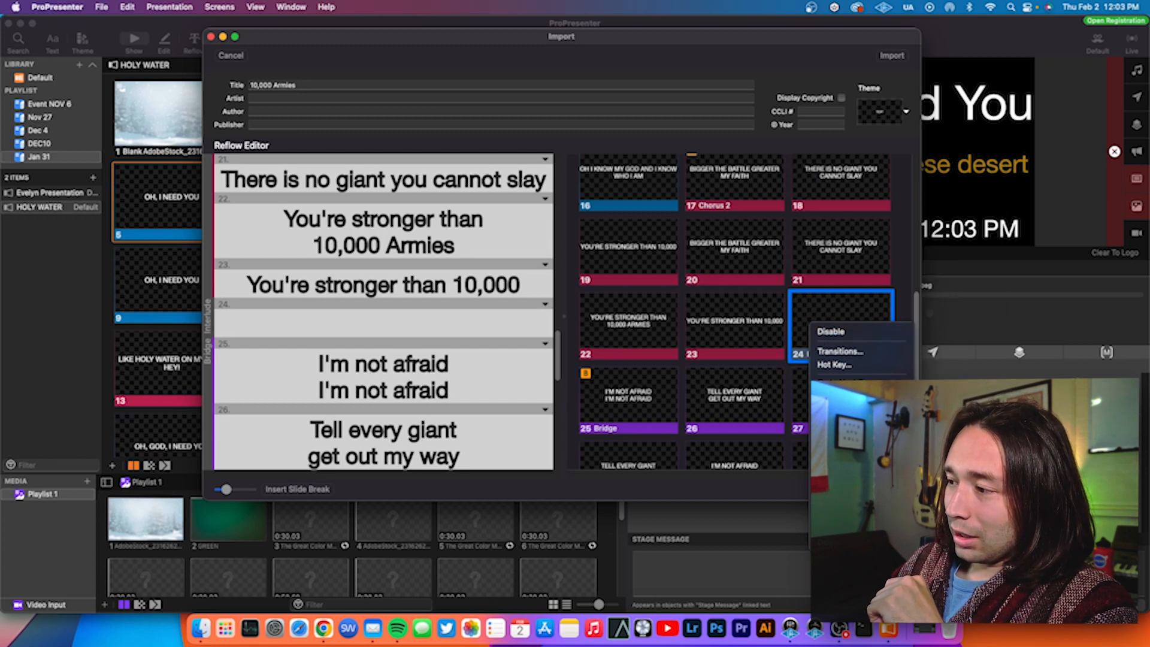
mouse_move(850, 419)
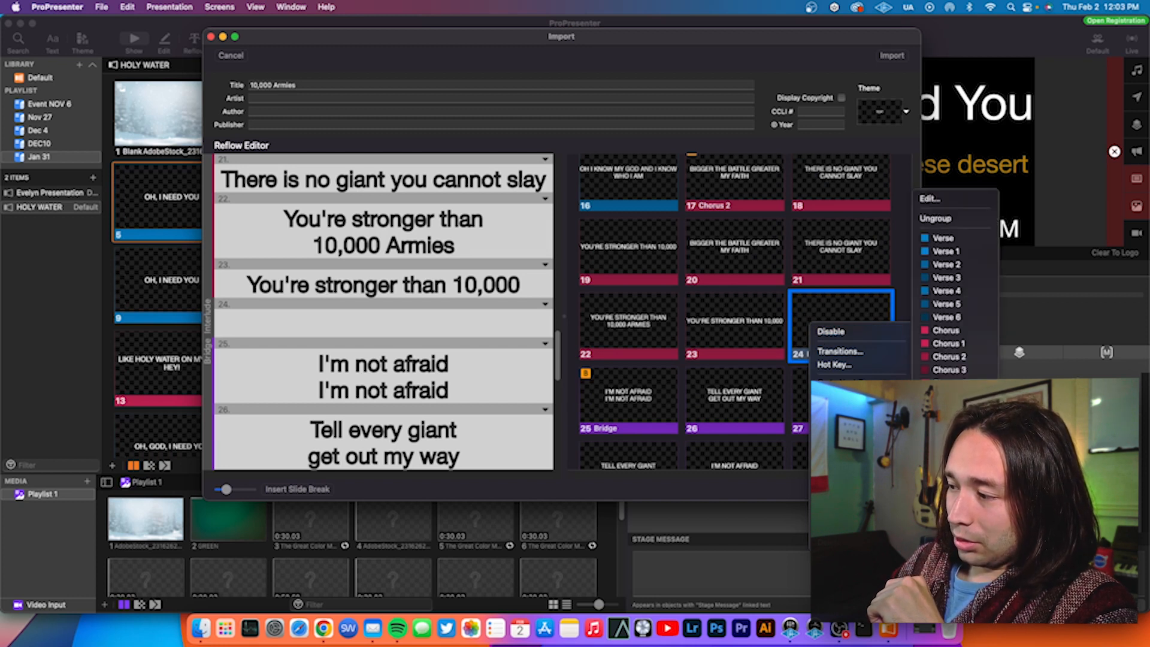
click(929, 198)
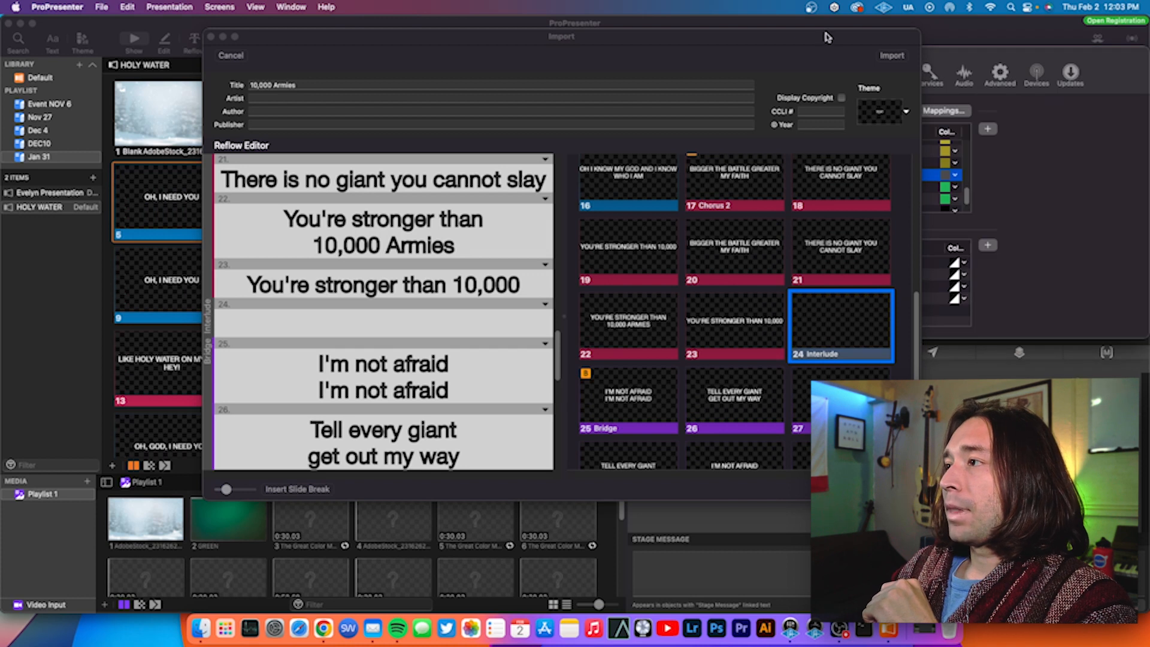
drag(826, 38, 609, 57)
drag(796, 51, 820, 73)
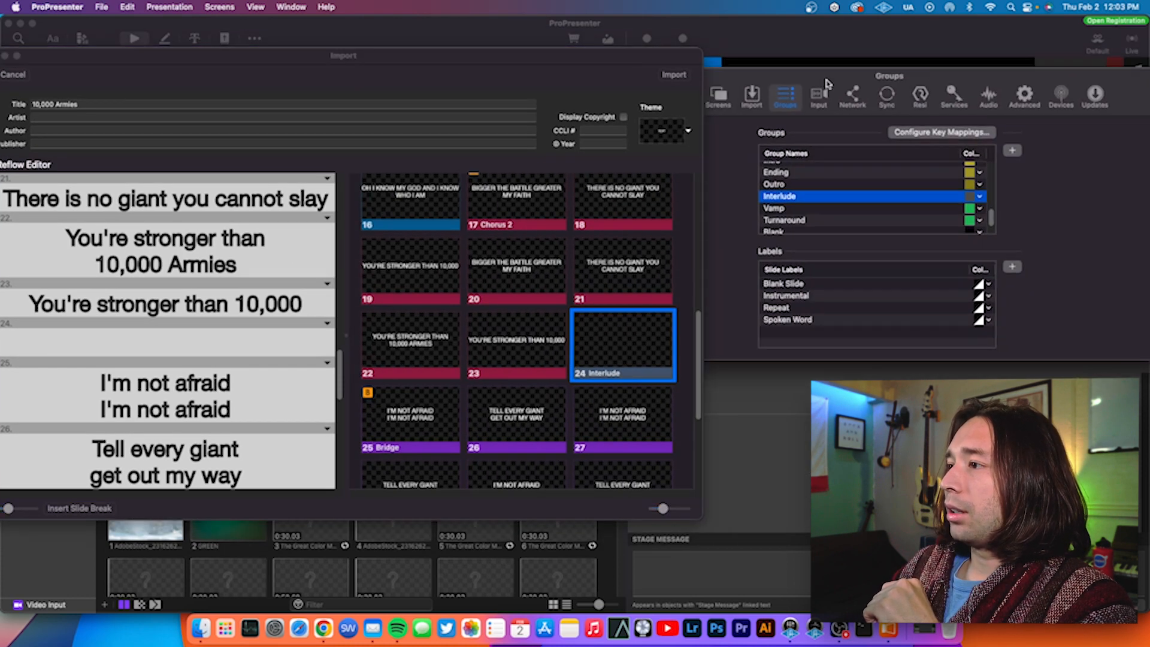
Set the Interlude group's colour to a custom bright yellow and close the group settings.
click(973, 197)
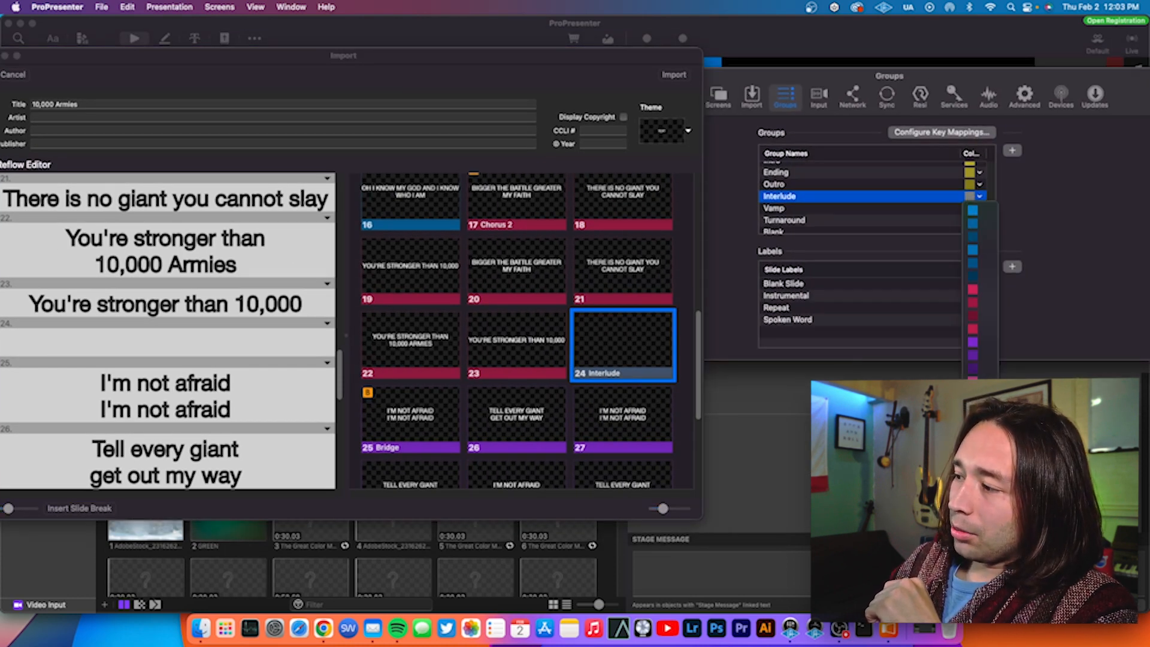
click(976, 512)
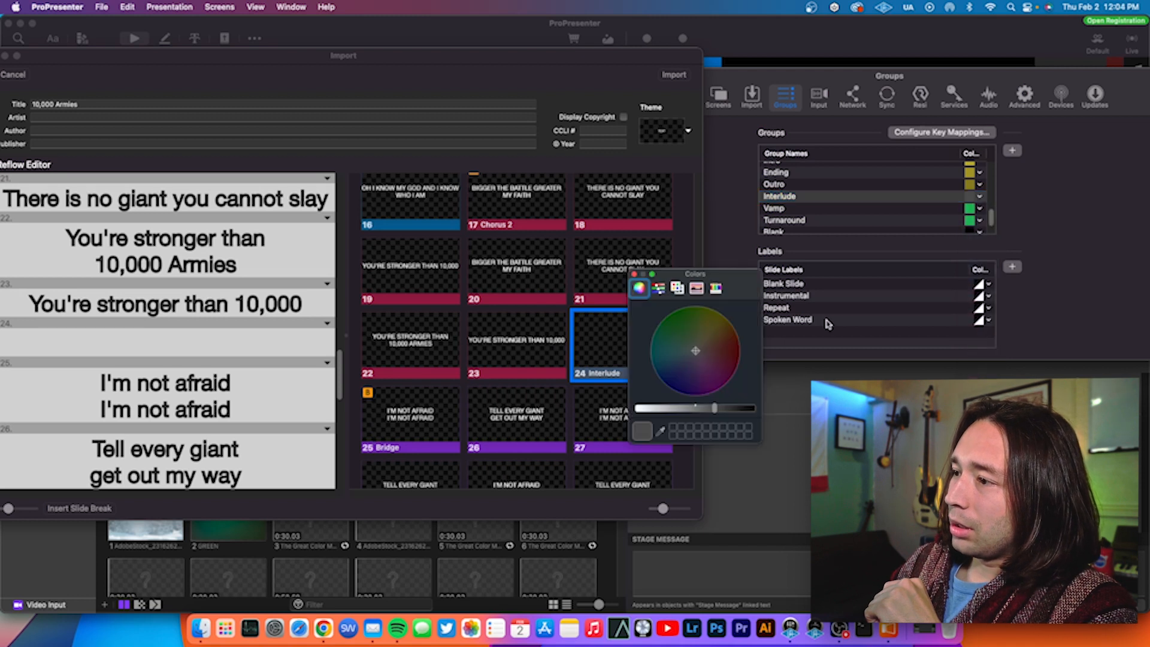
drag(642, 408, 631, 403)
drag(698, 326, 714, 307)
click(633, 273)
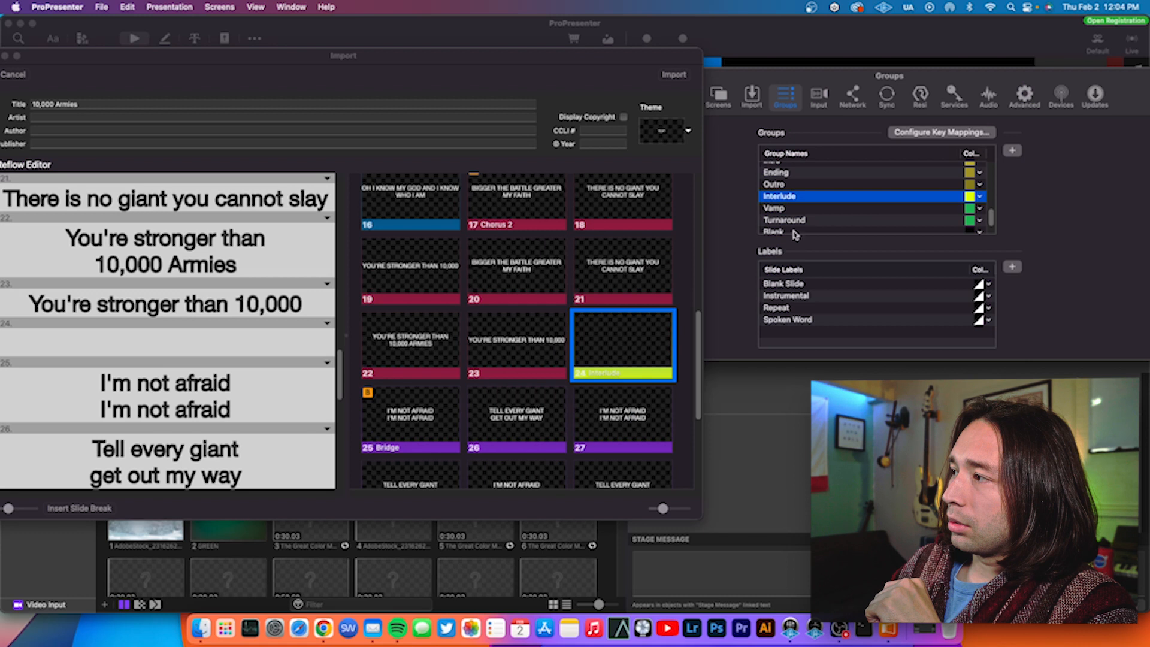
scroll(864, 212, up, 5)
scroll(864, 214, down, 5)
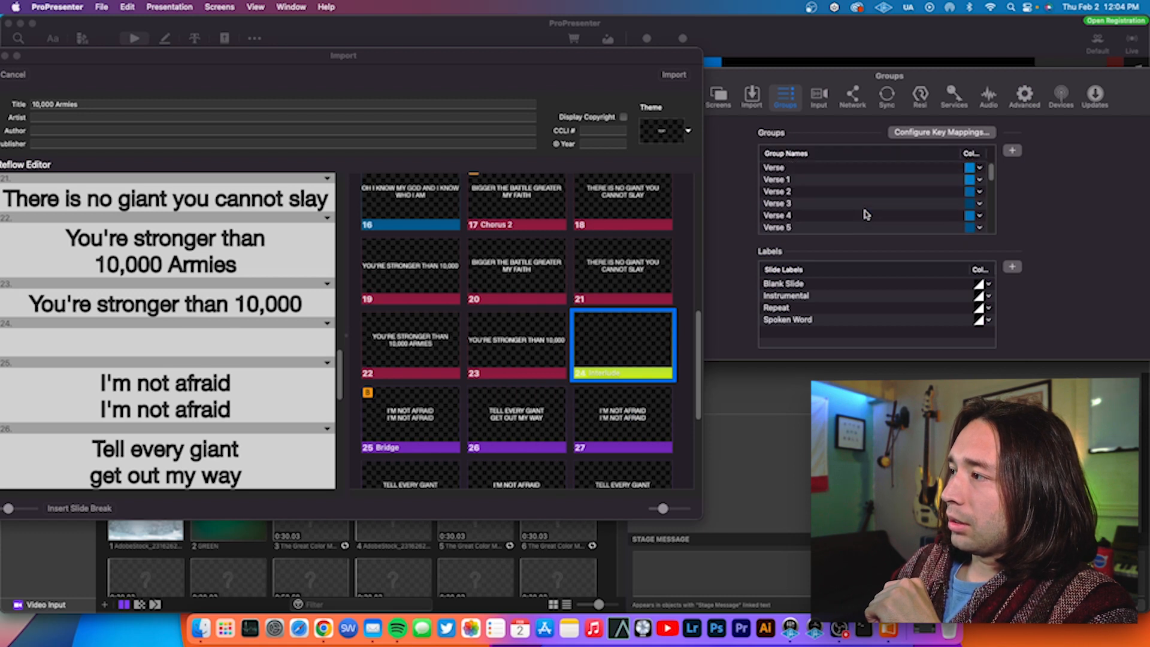
drag(742, 76, 838, 76)
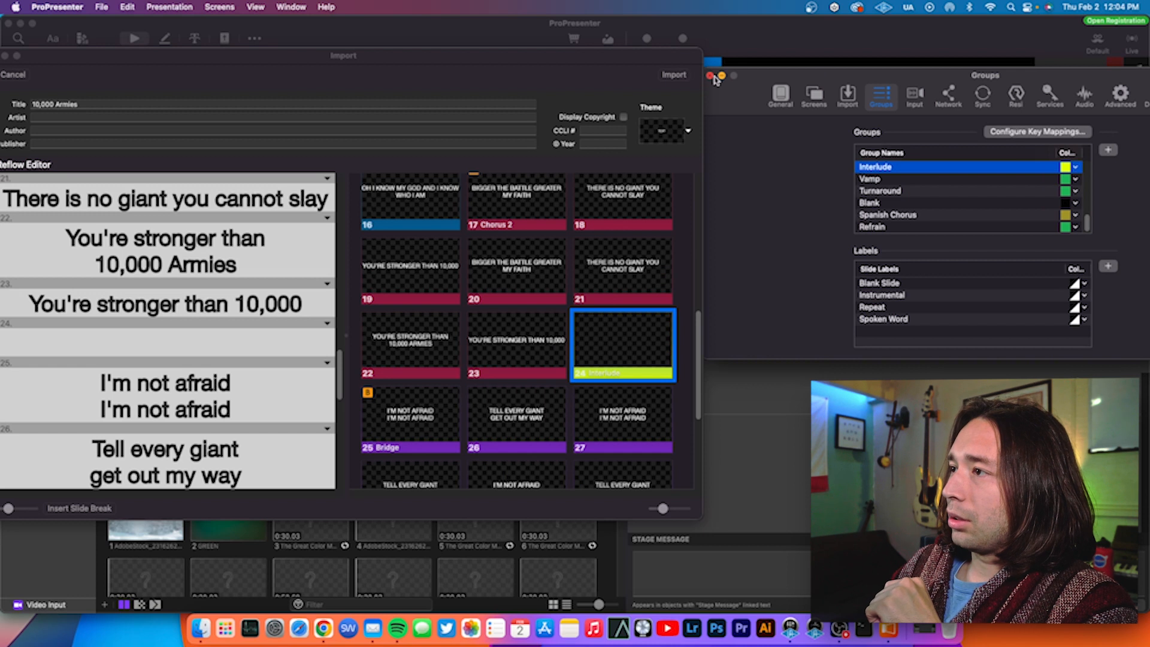
click(710, 76)
Recolour the Outro group of slide 33 to the crimson used for the choruses and close the group settings.
drag(586, 55, 750, 35)
scroll(788, 298, down, 5)
scroll(786, 292, up, 2)
scroll(770, 364, down, 2)
scroll(771, 365, up, 1)
click(773, 364)
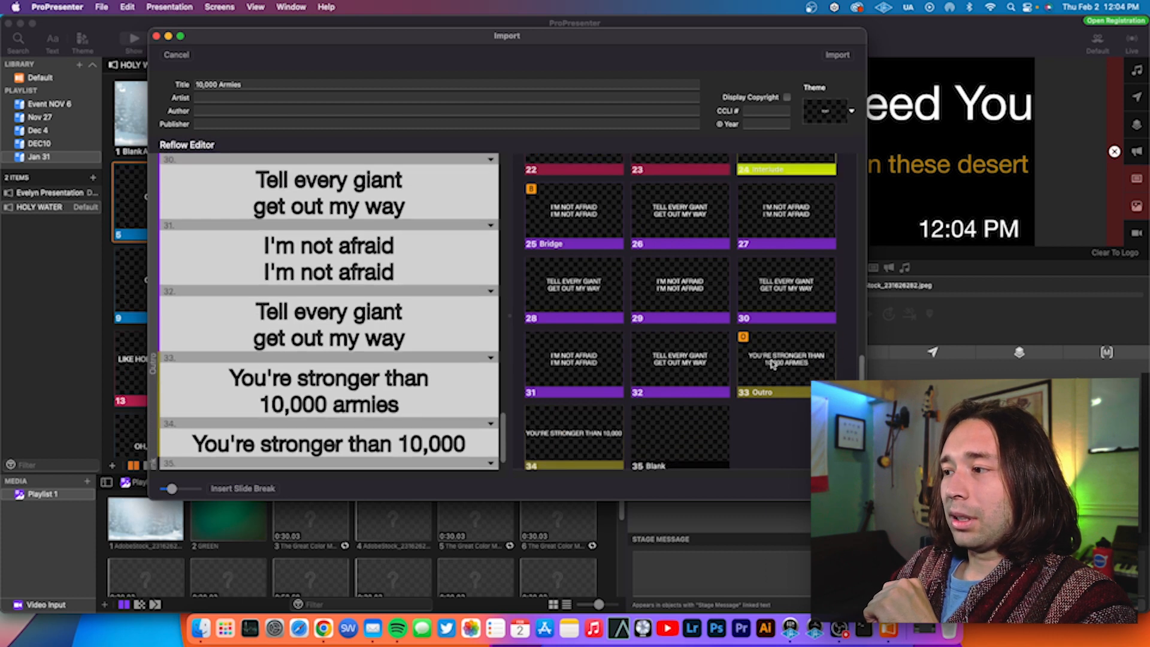
right_click(772, 364)
mouse_move(794, 473)
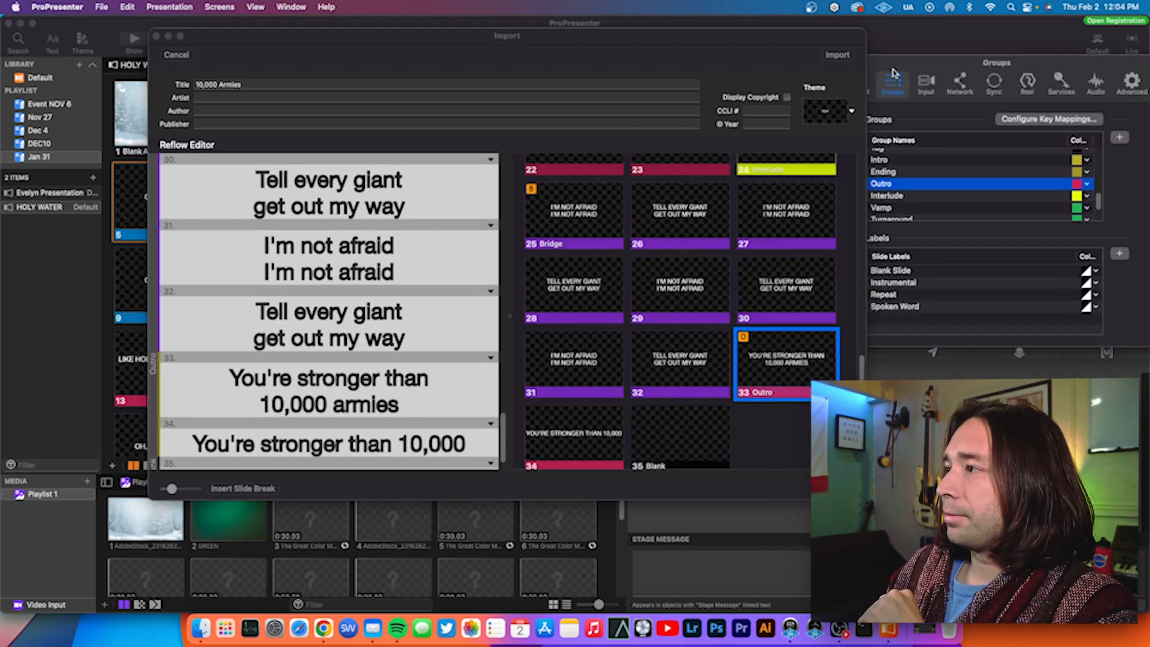
drag(901, 70, 1053, 73)
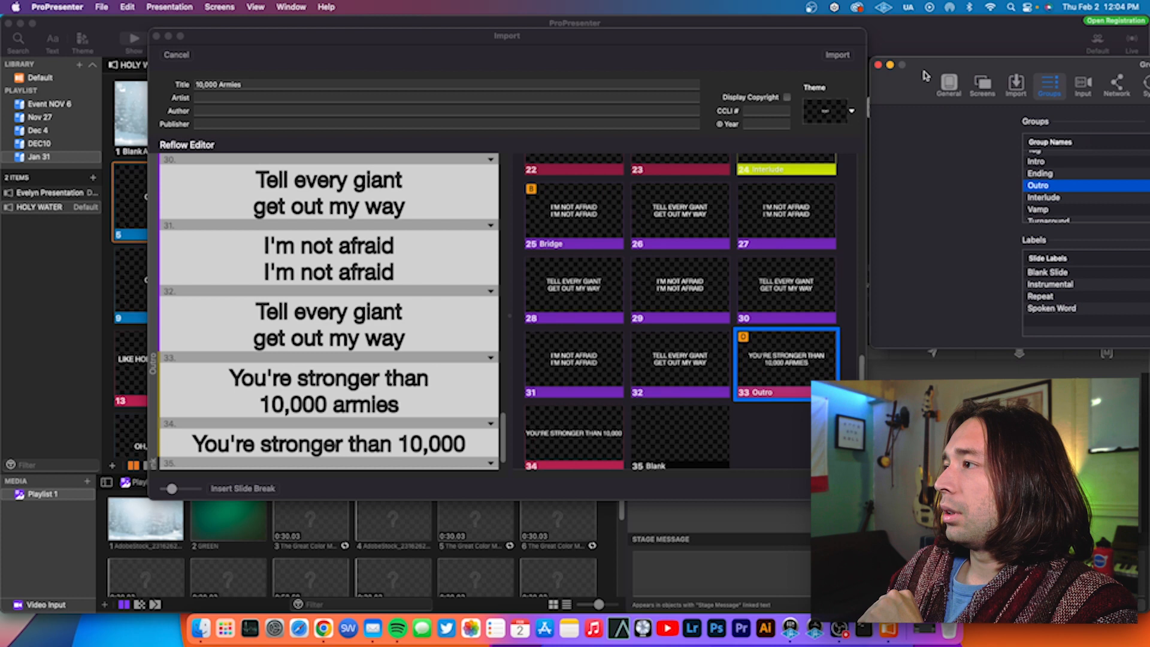
click(878, 70)
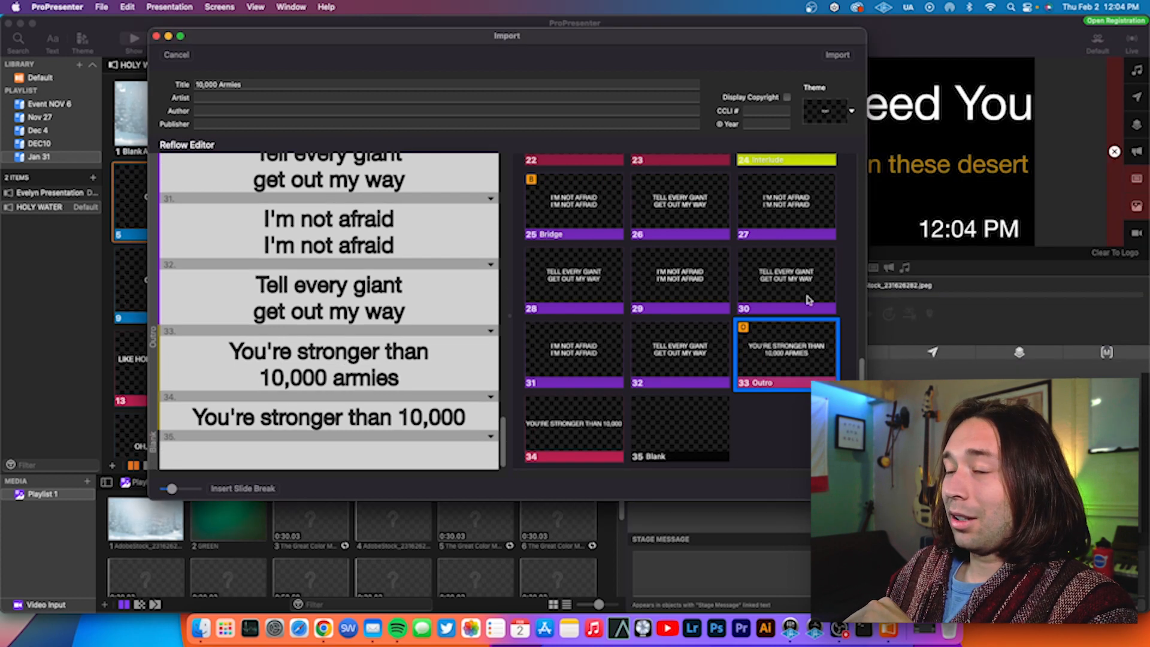
Import the finished 10,000 Armies song into the Jan 31 playlist and show Verse 1 slide 2 live.
scroll(792, 289, up, 10)
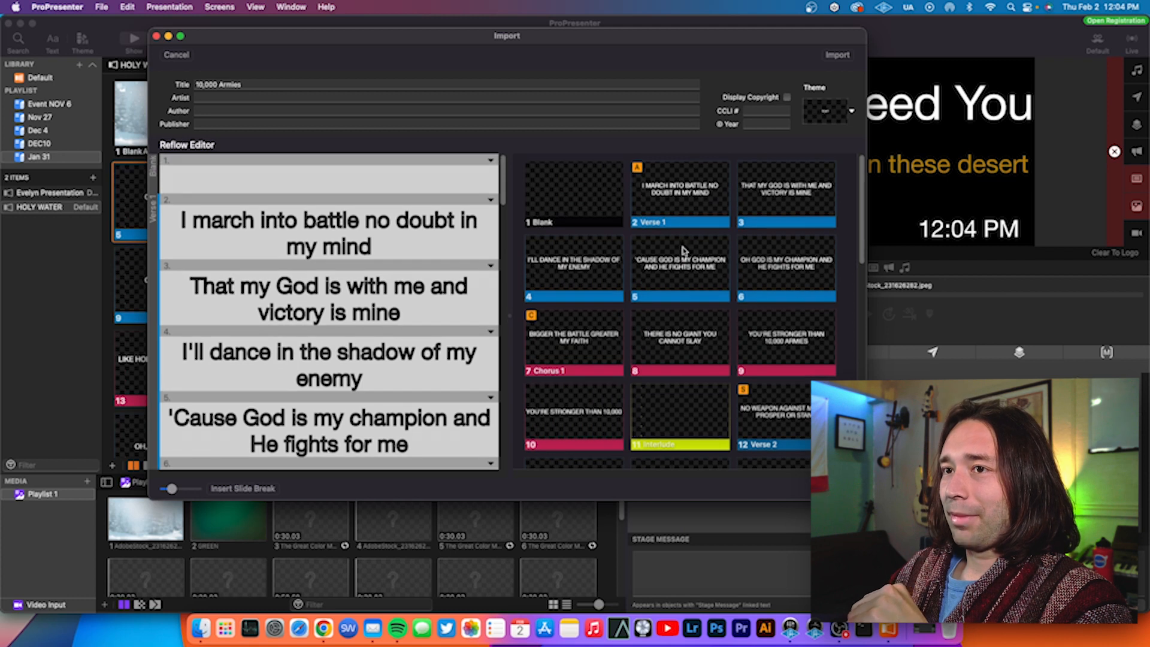
click(841, 58)
click(246, 112)
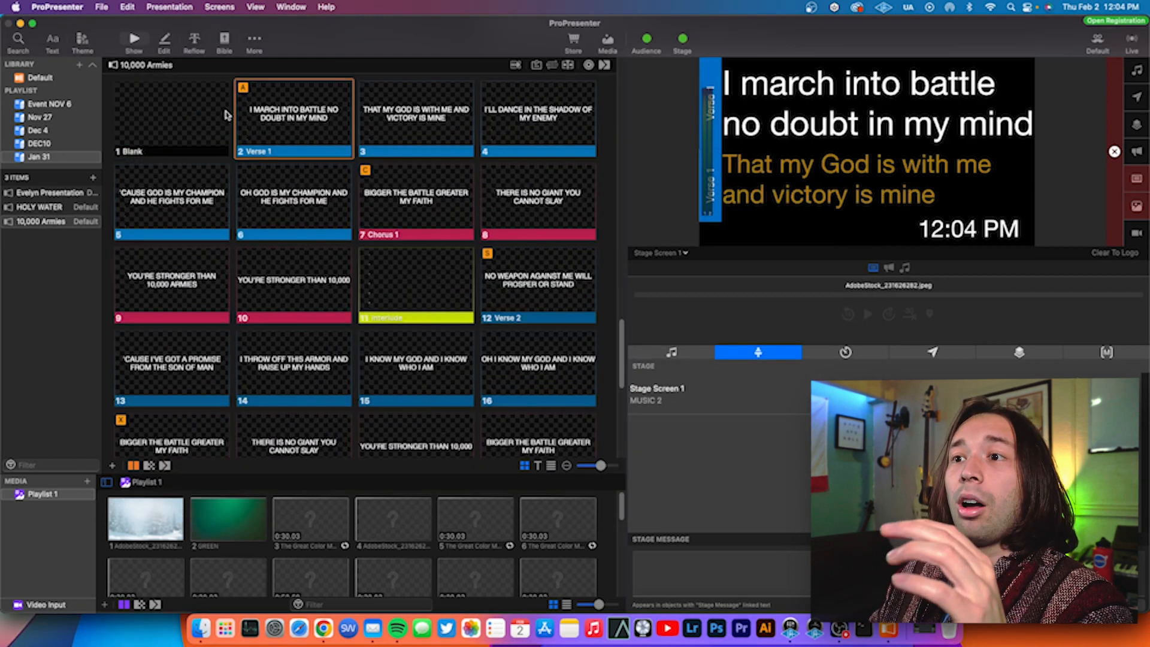
click(225, 120)
click(288, 116)
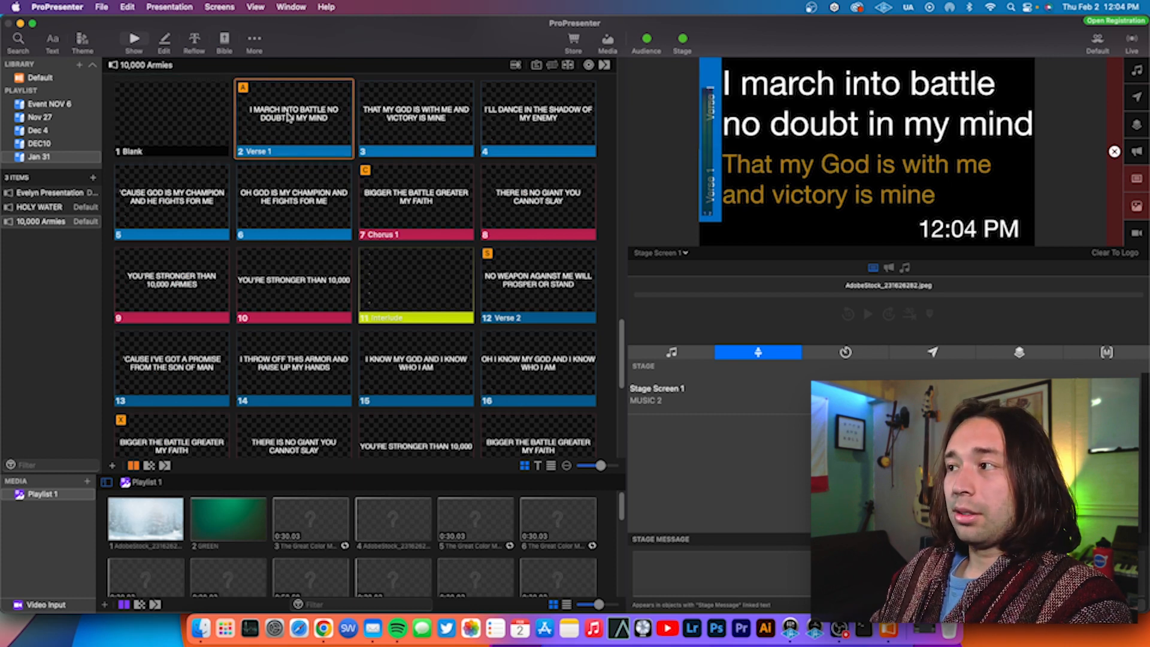
Advance the live slides through to Verse 2 slide 15, and show Interlude slide 11 to check the stage display.
key(Right)
key(Right)
key(Right)
key(Right)
key(Right)
key(Right)
key(Right)
key(Right)
key(Right)
key(Right)
key(Right)
key(Right)
key(Right)
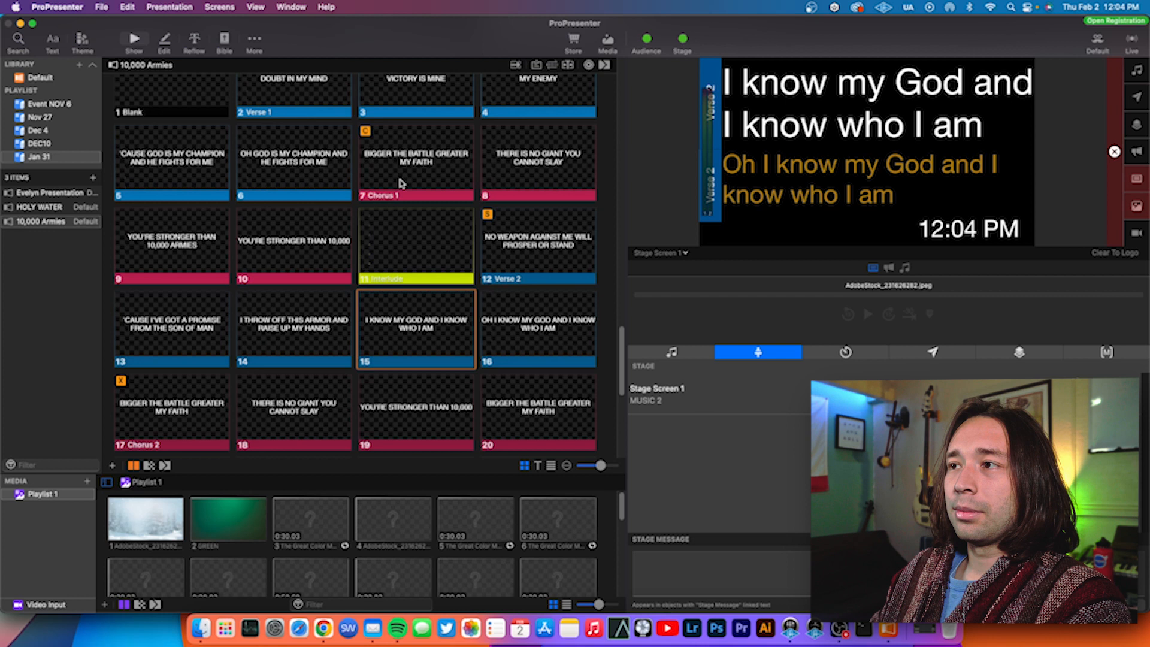
scroll(401, 183, up, 1)
click(418, 246)
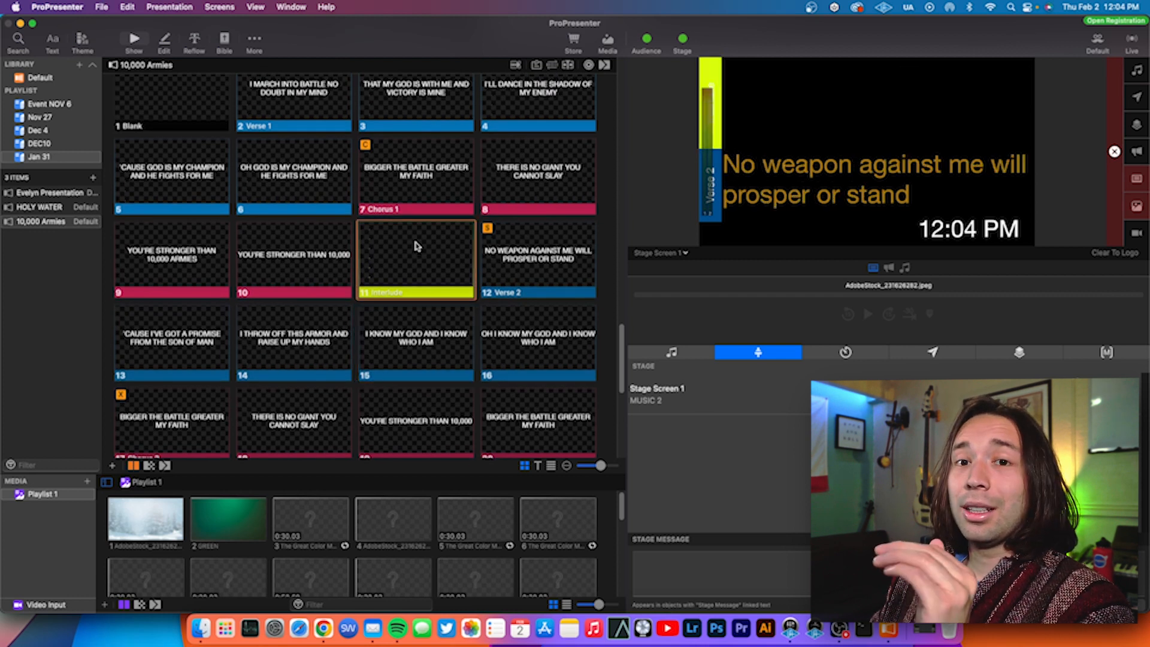
scroll(417, 245, up, 10)
scroll(417, 246, down, 8)
scroll(418, 246, down, 1)
scroll(418, 246, up, 1)
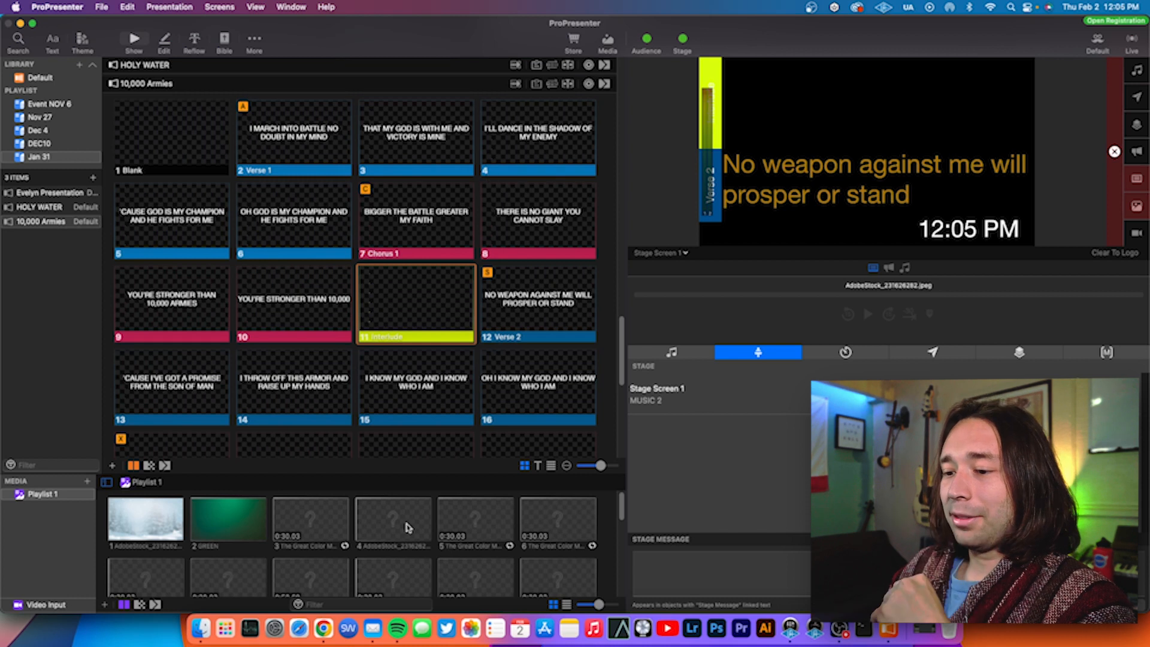
Create a new arrangement named MAIN for the 10,000 Armies presentation.
click(323, 628)
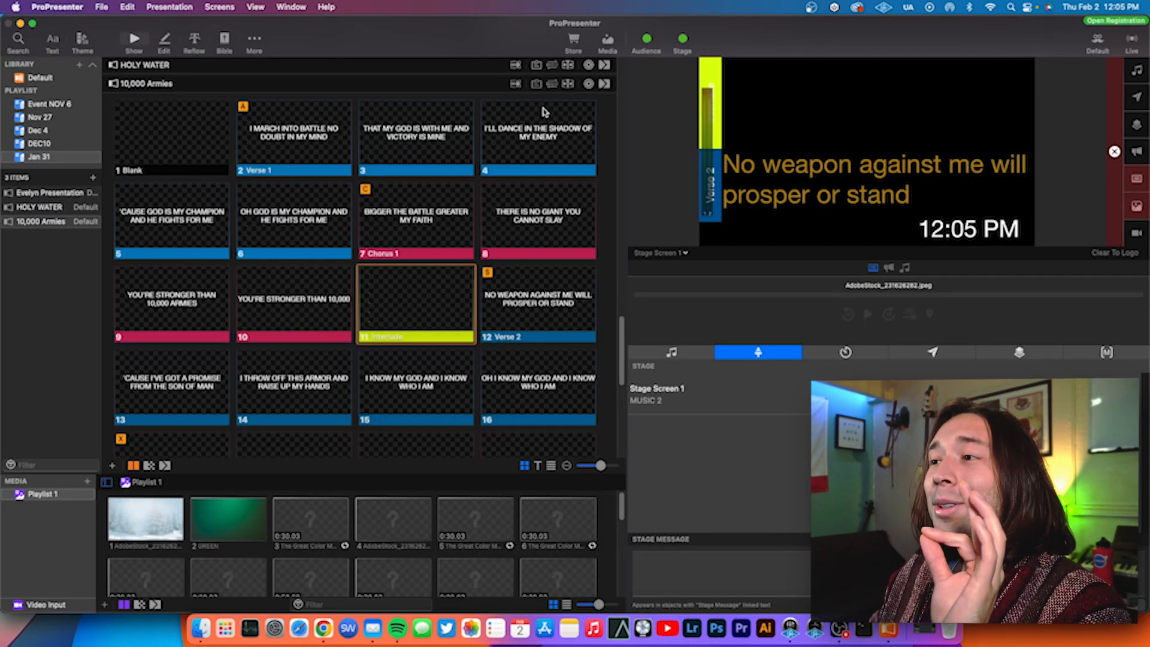
click(552, 84)
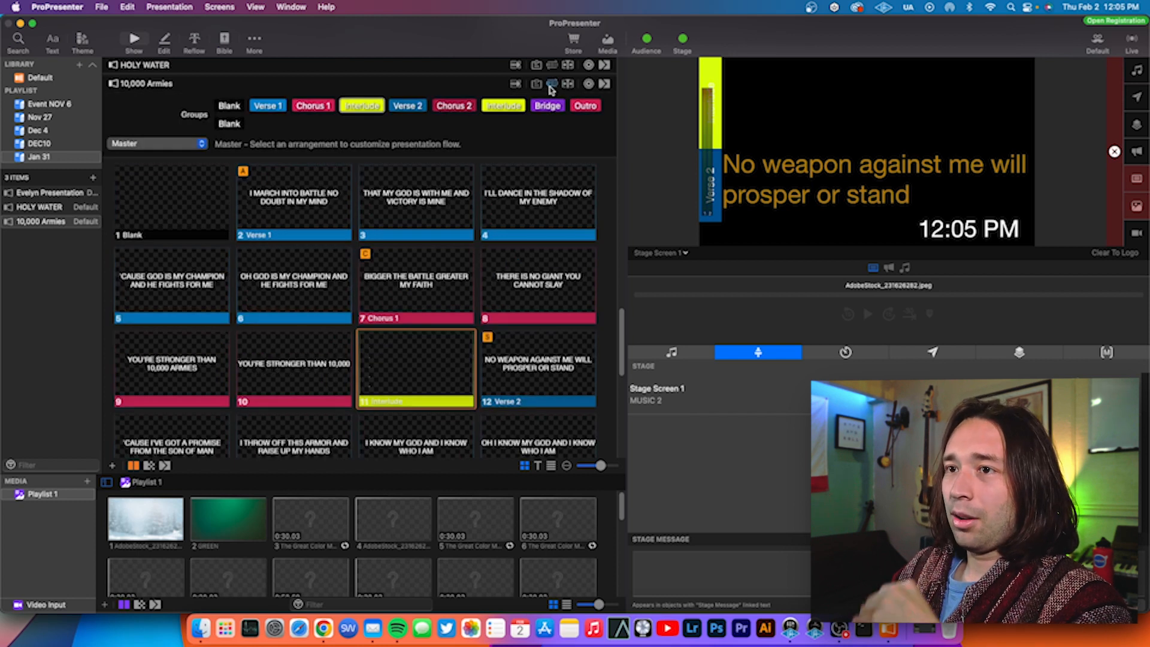
click(199, 144)
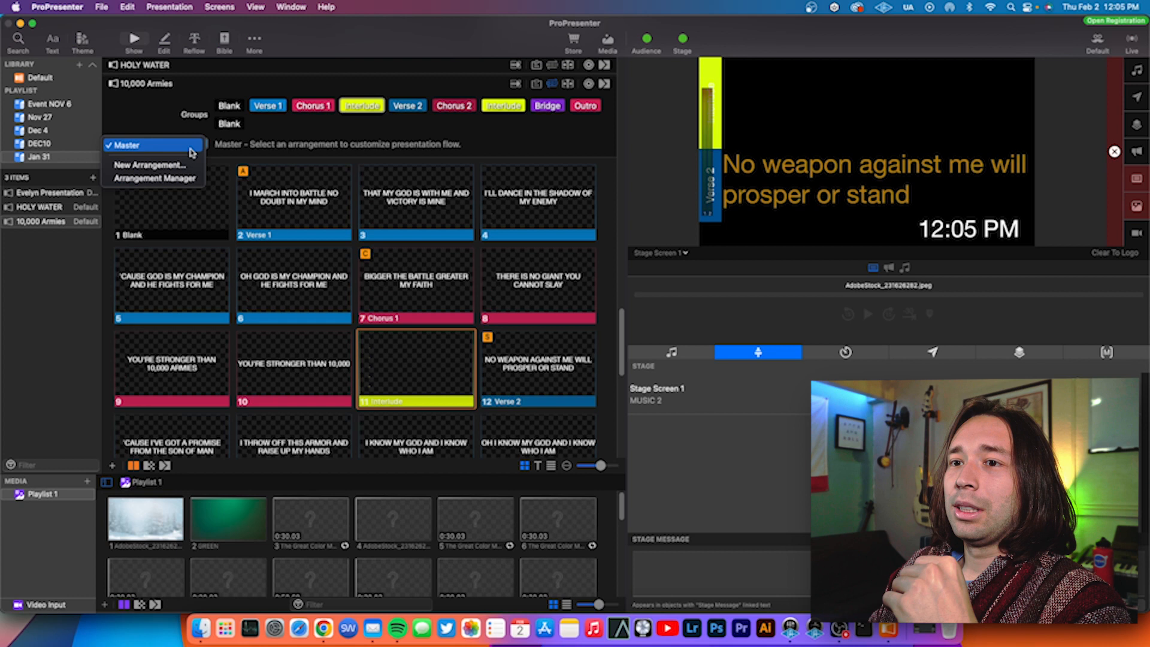
click(175, 168)
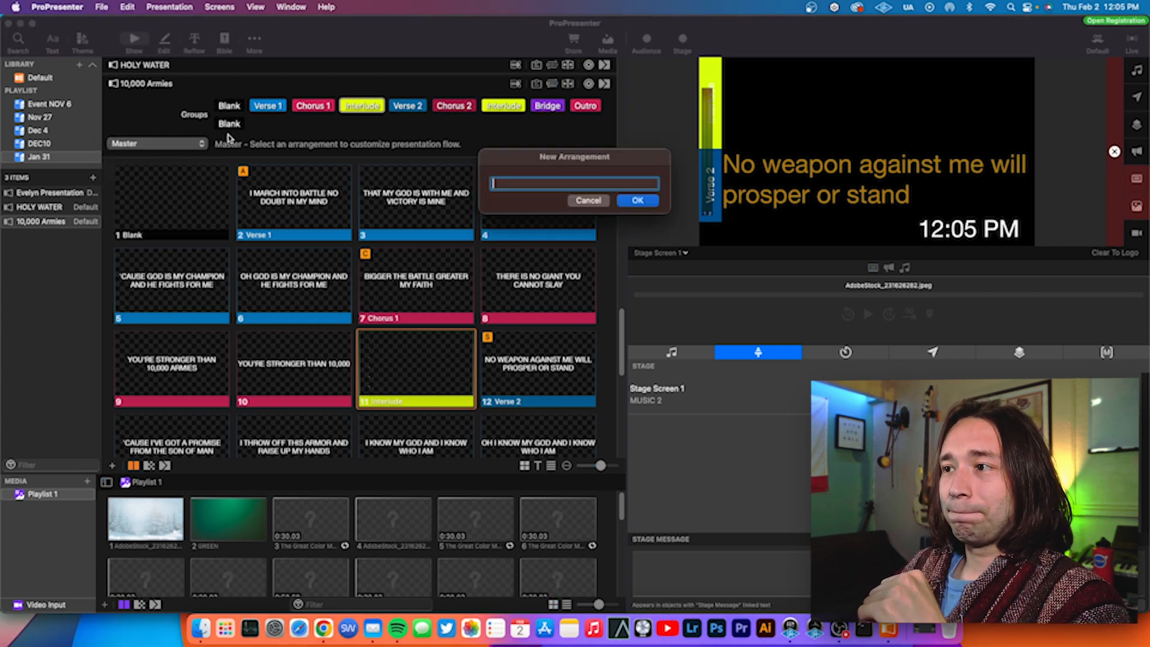
text(MAIN)
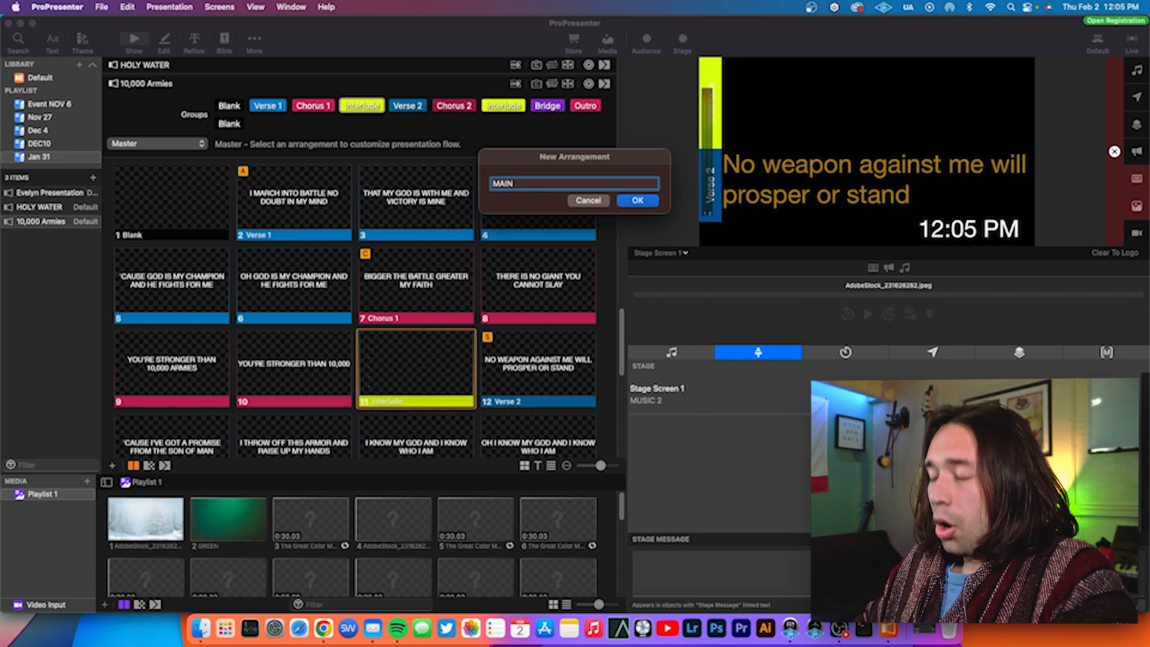
key(Return)
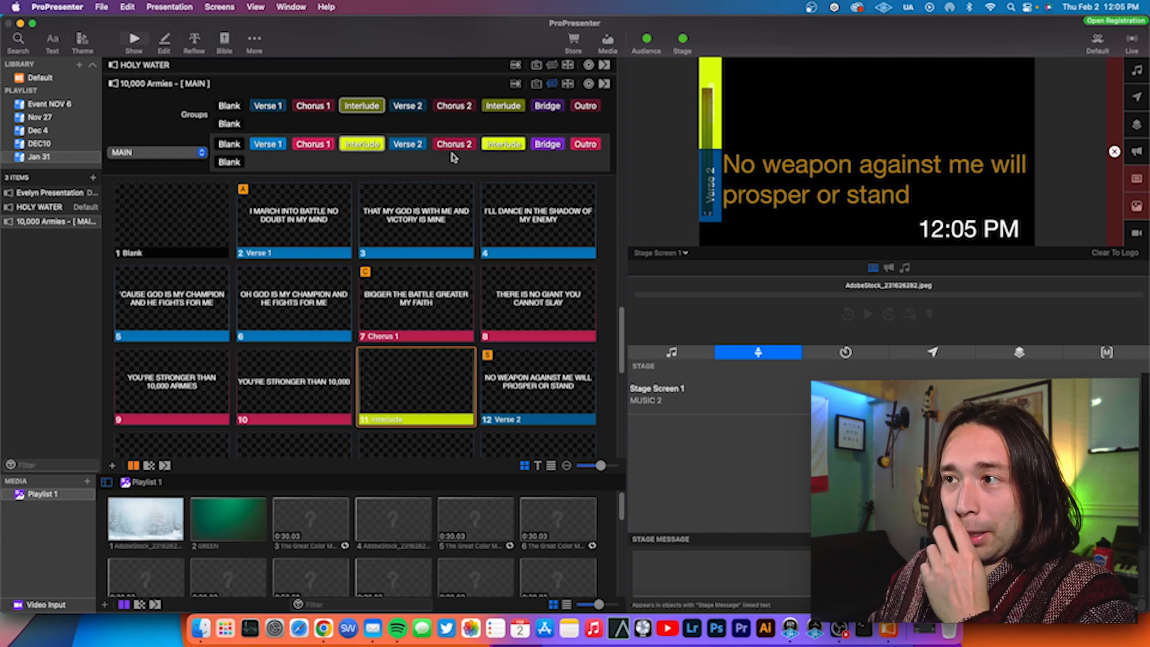
Add the Chorus 2 group twice between Bridge and Outro in the MAIN arrangement, following the lyrics document's song order.
mouse_move(455, 145)
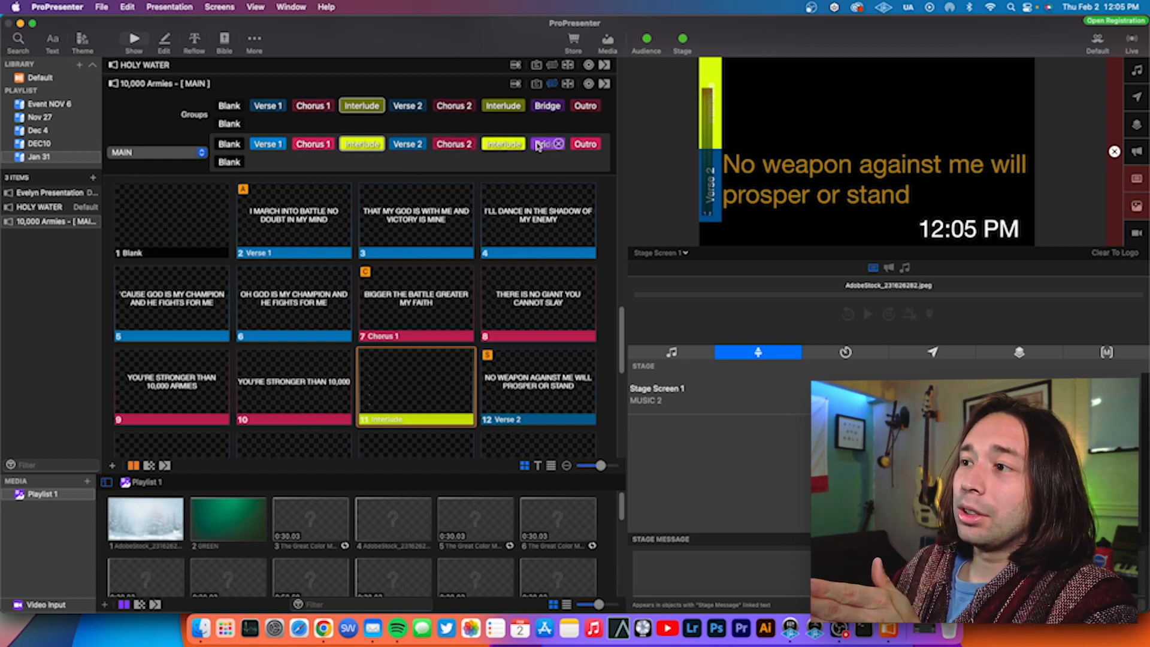
click(323, 628)
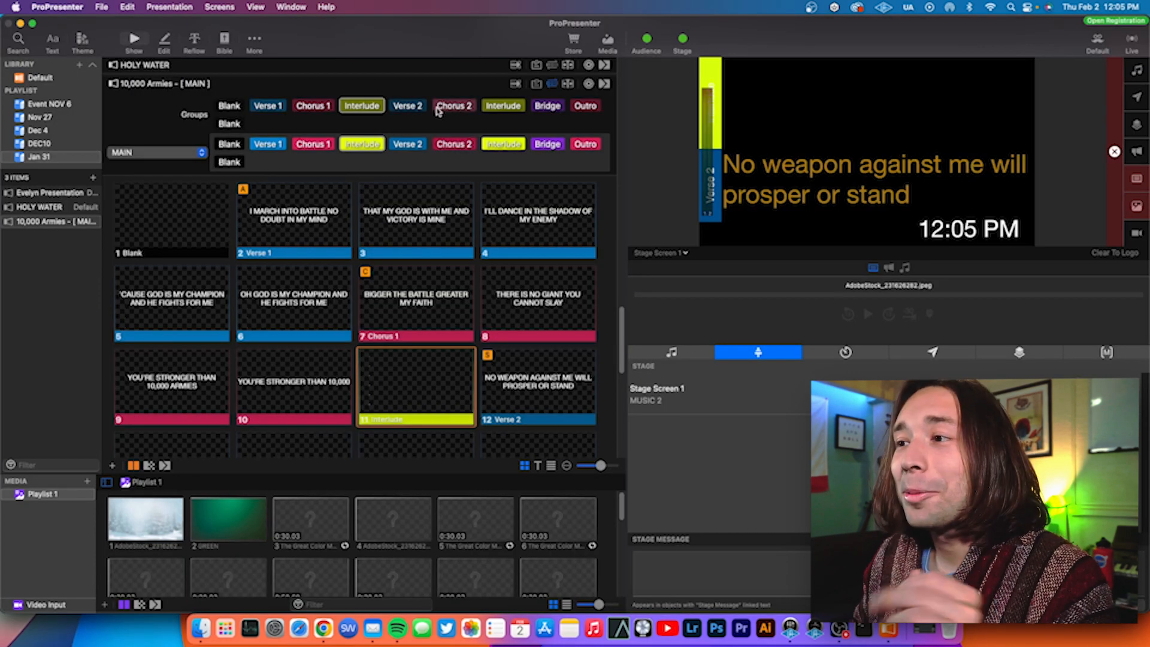
drag(446, 109, 568, 147)
drag(452, 112, 272, 163)
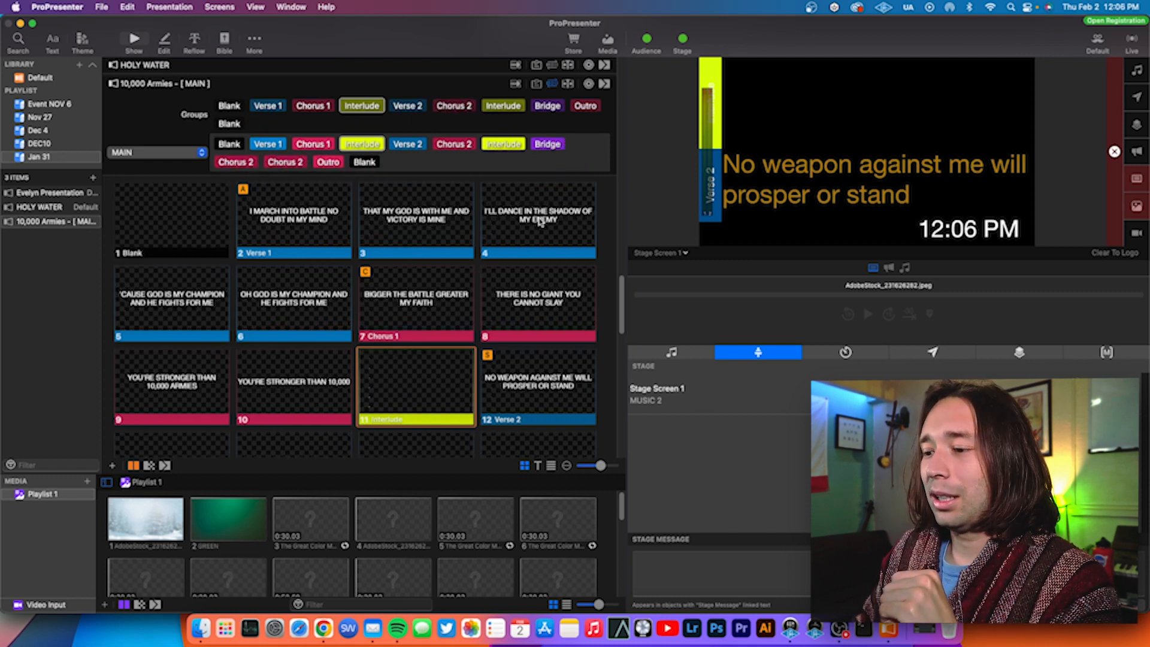
Compare the MAIN arrangement with the song order in the Google Docs lyrics, and review its slides back in ProPresenter.
click(324, 628)
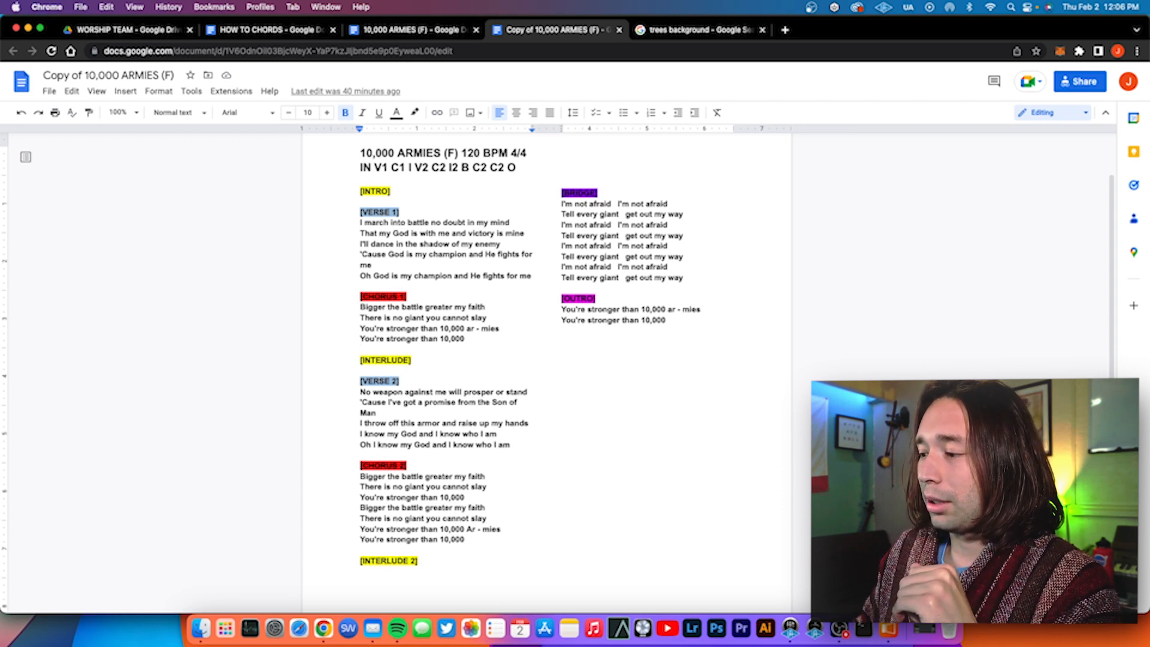
click(887, 629)
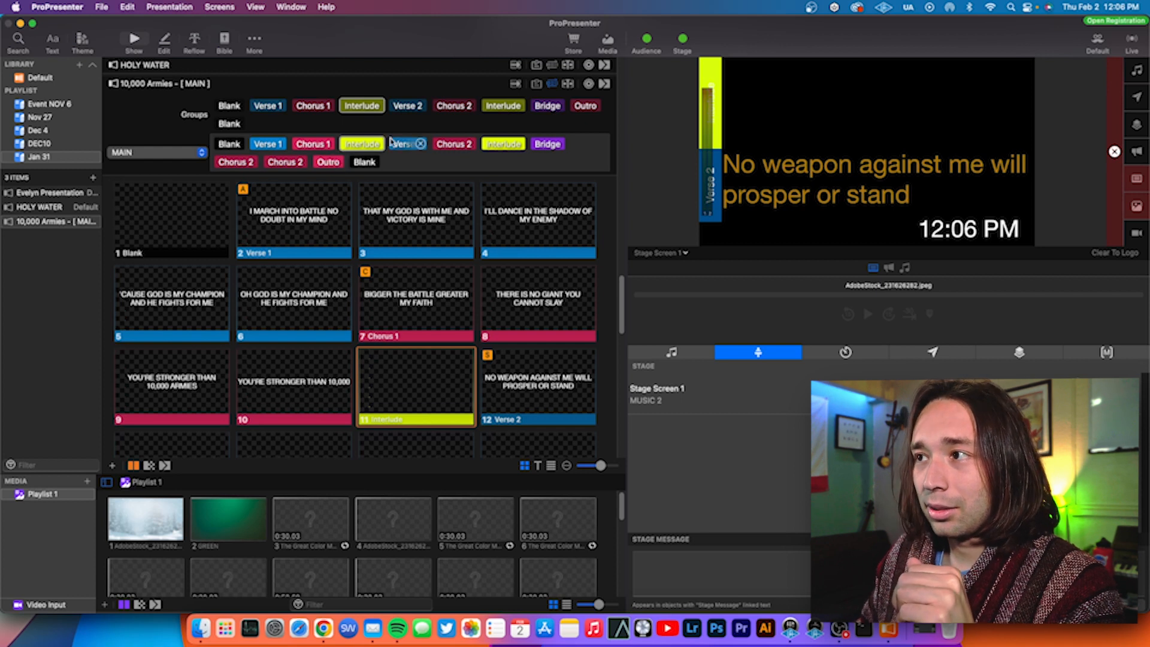
scroll(540, 308, down, 10)
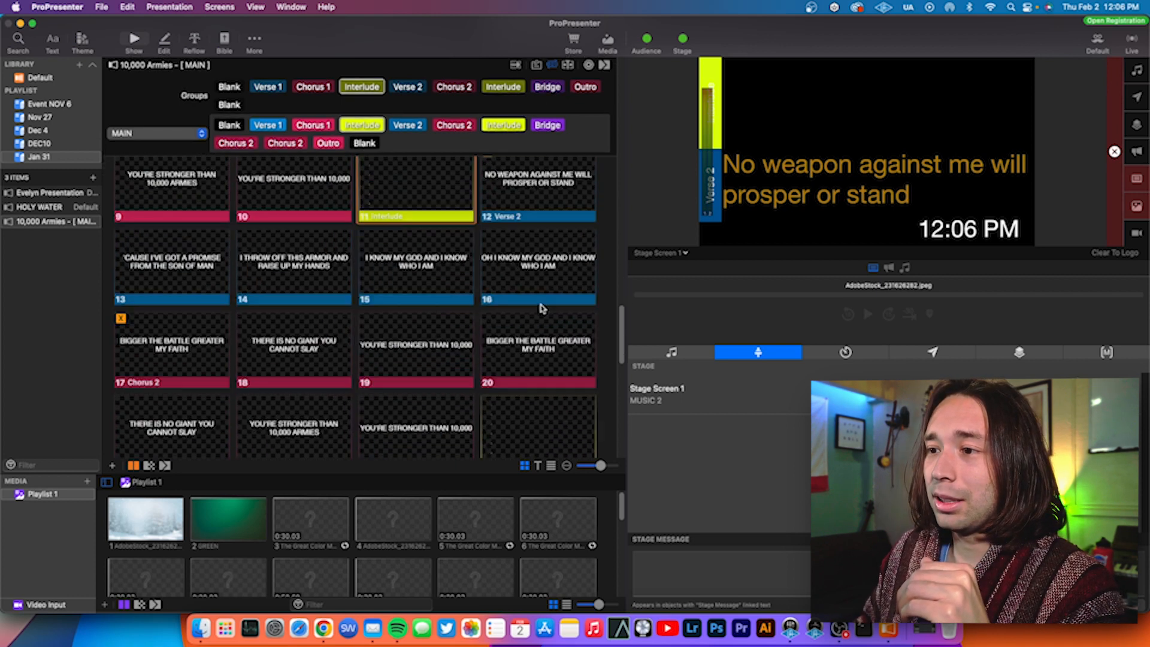
scroll(541, 307, down, 4)
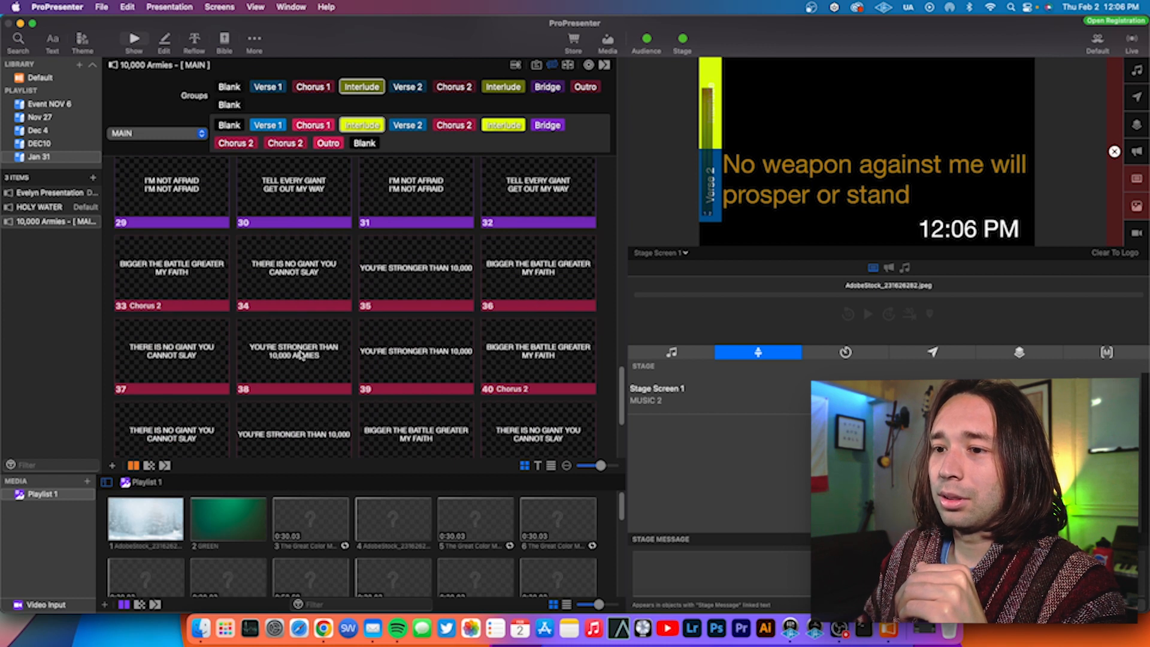
Review the closing slides of the MAIN arrangement in 10,000 Armies and hide the arrangement editor.
scroll(302, 341, down, 3)
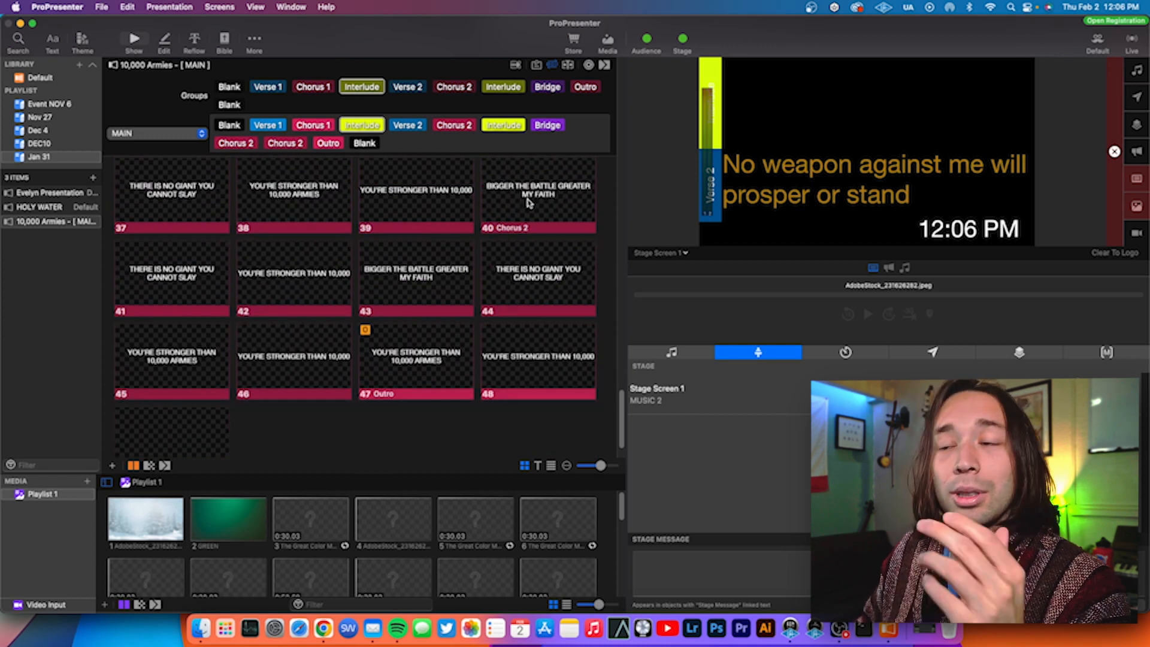
scroll(512, 216, up, 1)
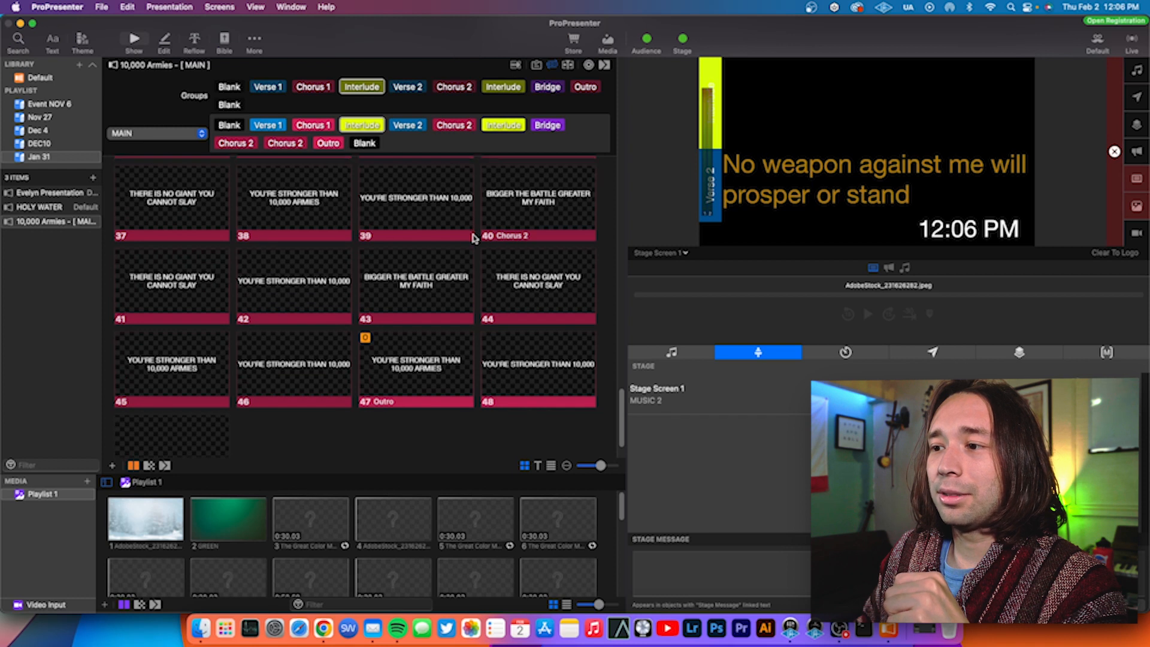
scroll(473, 238, up, 3)
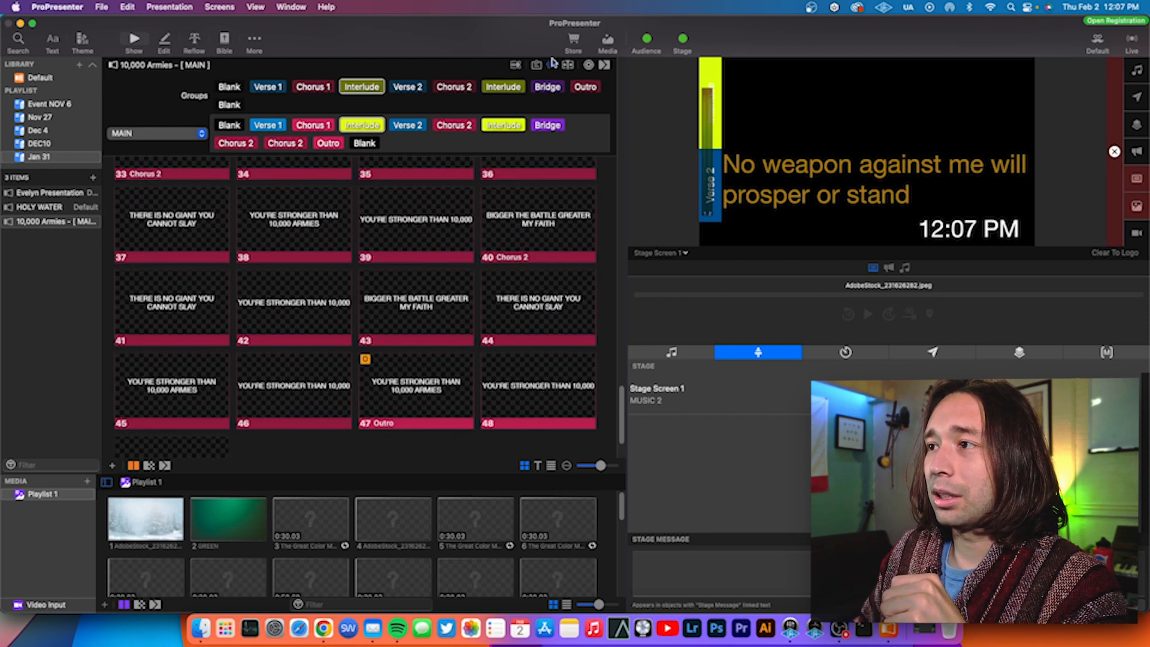
click(553, 66)
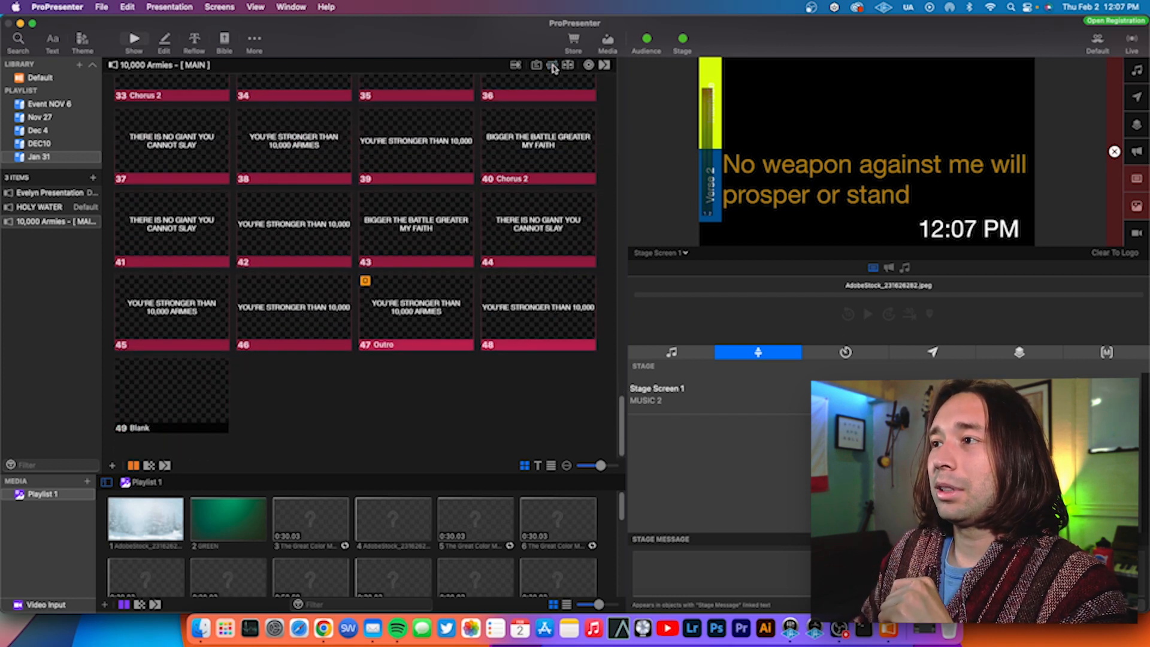
Show the opening Blank slide of 10,000 Armies live and switch the output preview to Screen 3.
scroll(340, 185, up, 10)
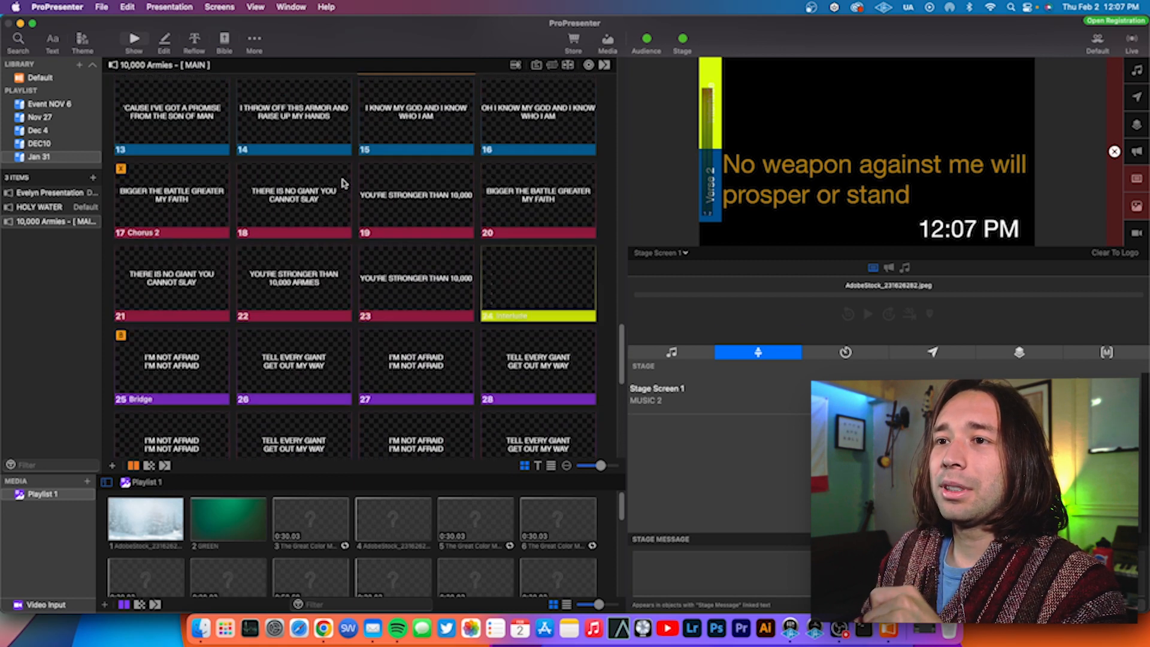
scroll(340, 185, up, 4)
click(176, 180)
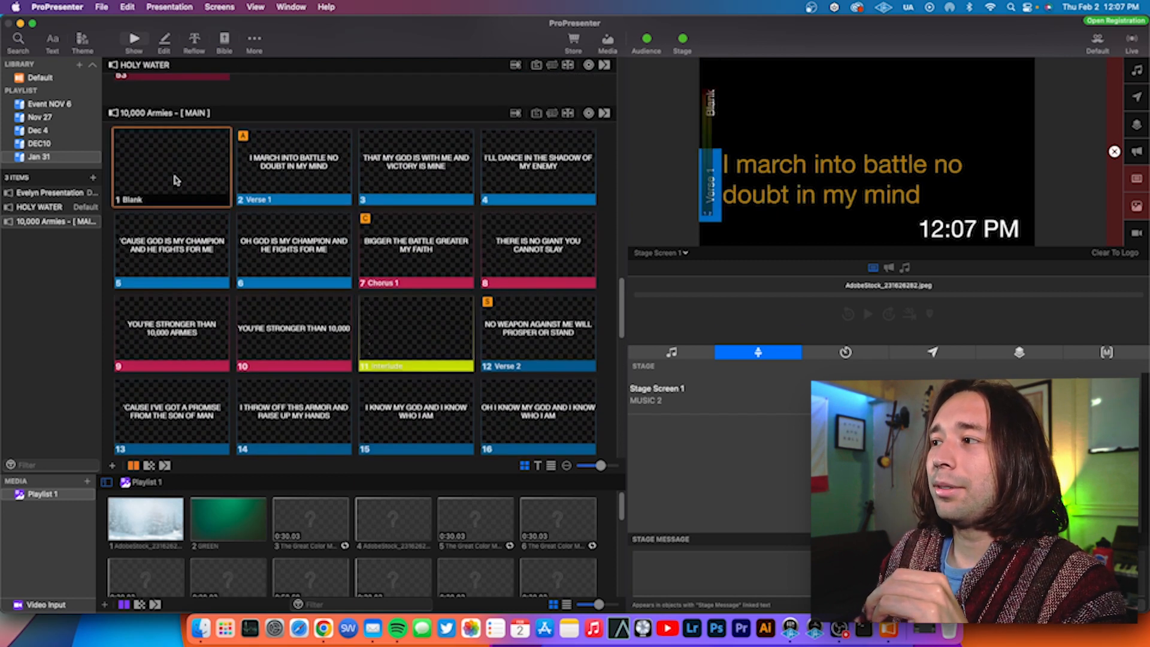
click(644, 254)
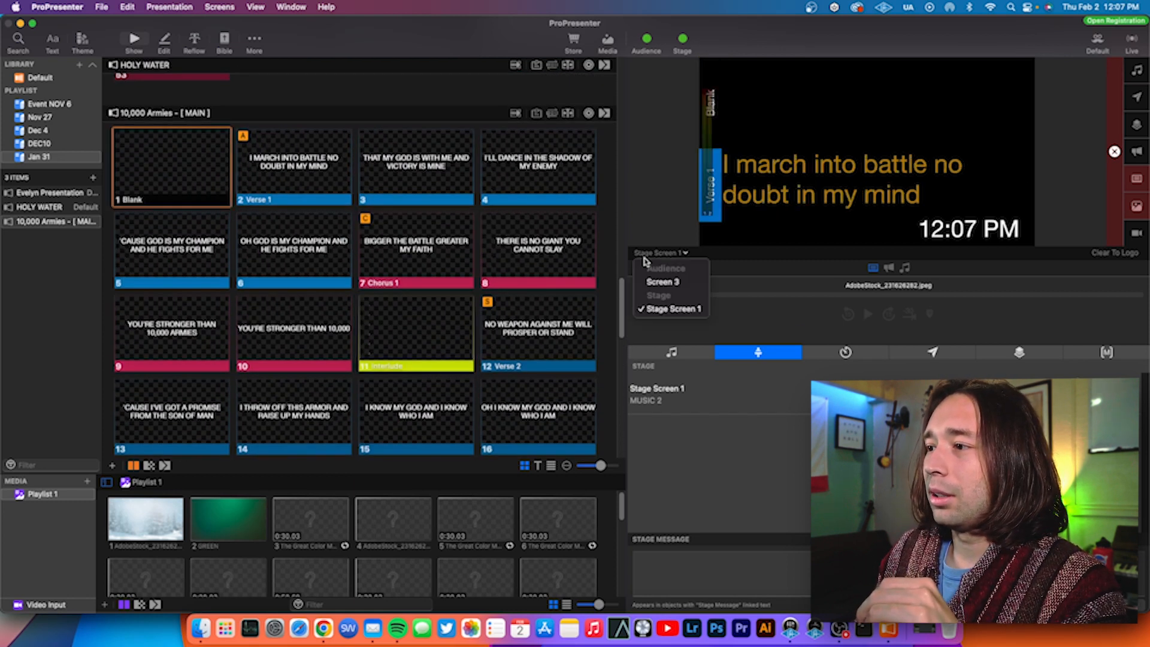
click(662, 281)
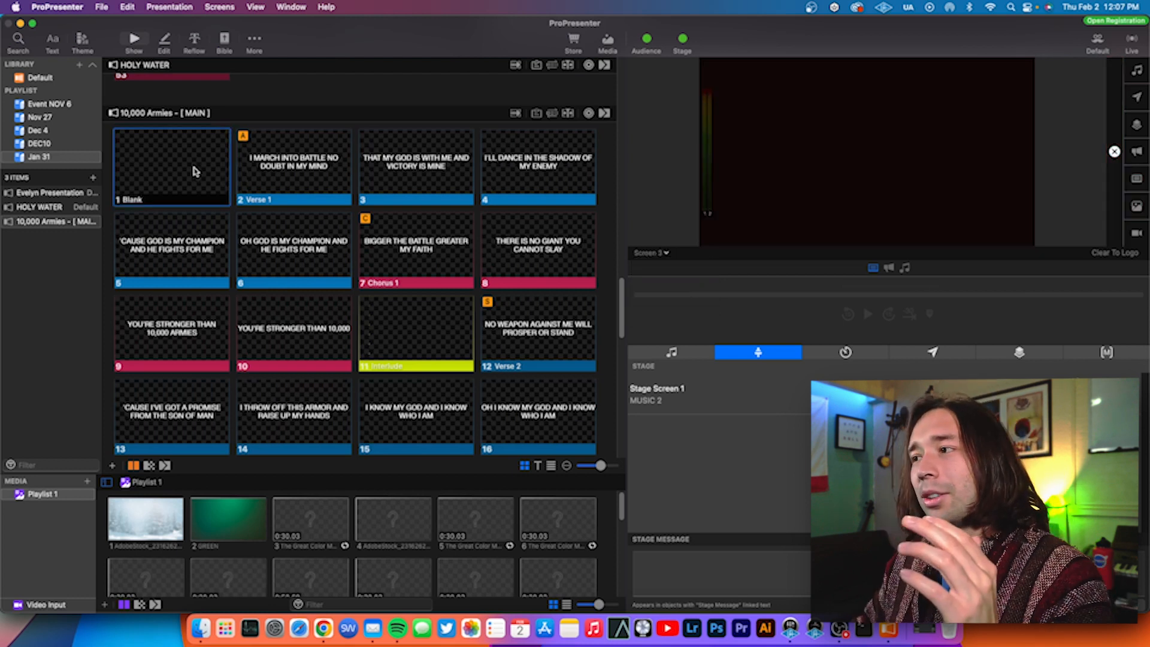
Advance the live slides to Verse 1 slide 4 to check the lyrics on the audience screen.
key(Right)
key(Right)
key(Right)
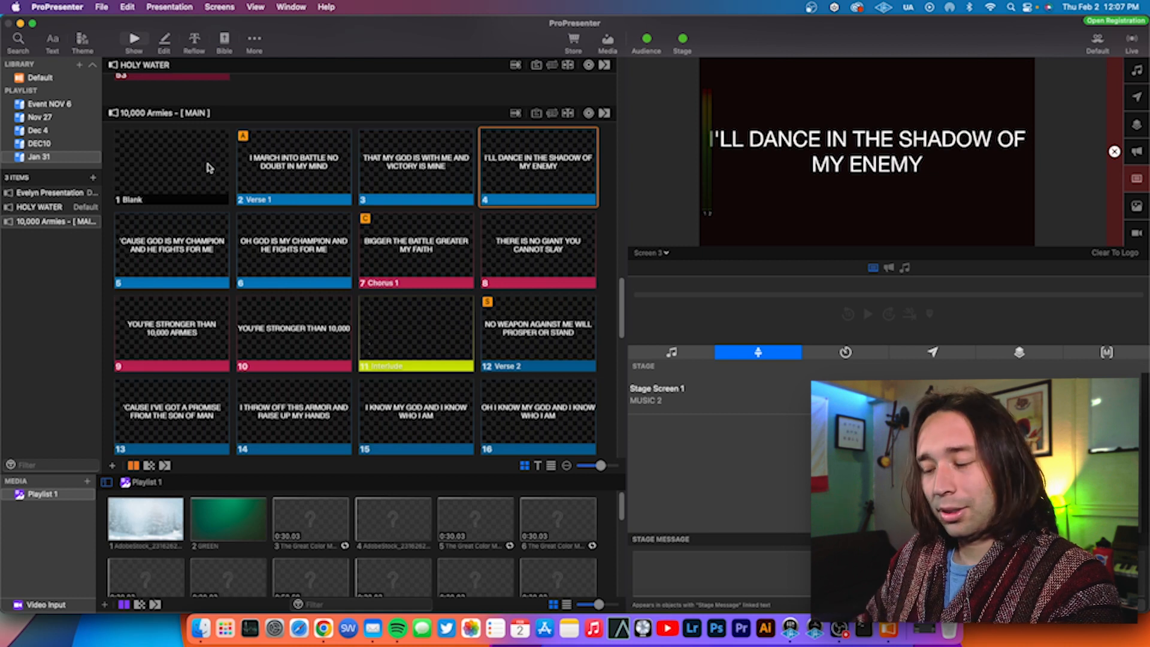
Switch to Chrome and save the Pinterest image from the trees background search to the Desktop as Green Trees.
click(320, 643)
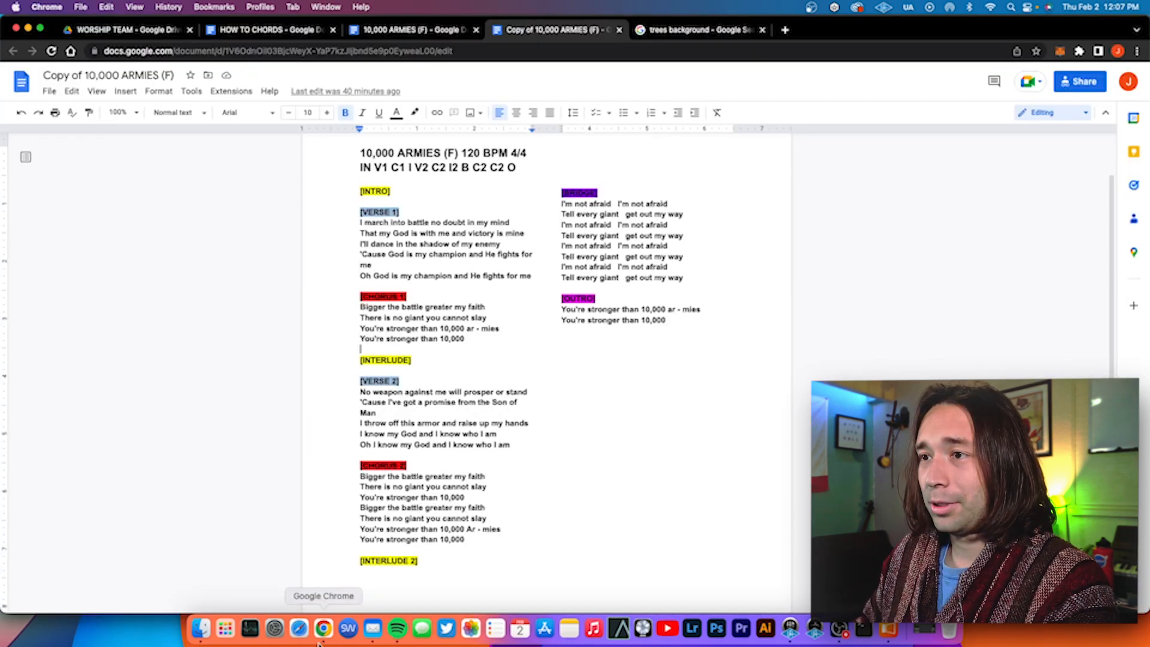
click(704, 32)
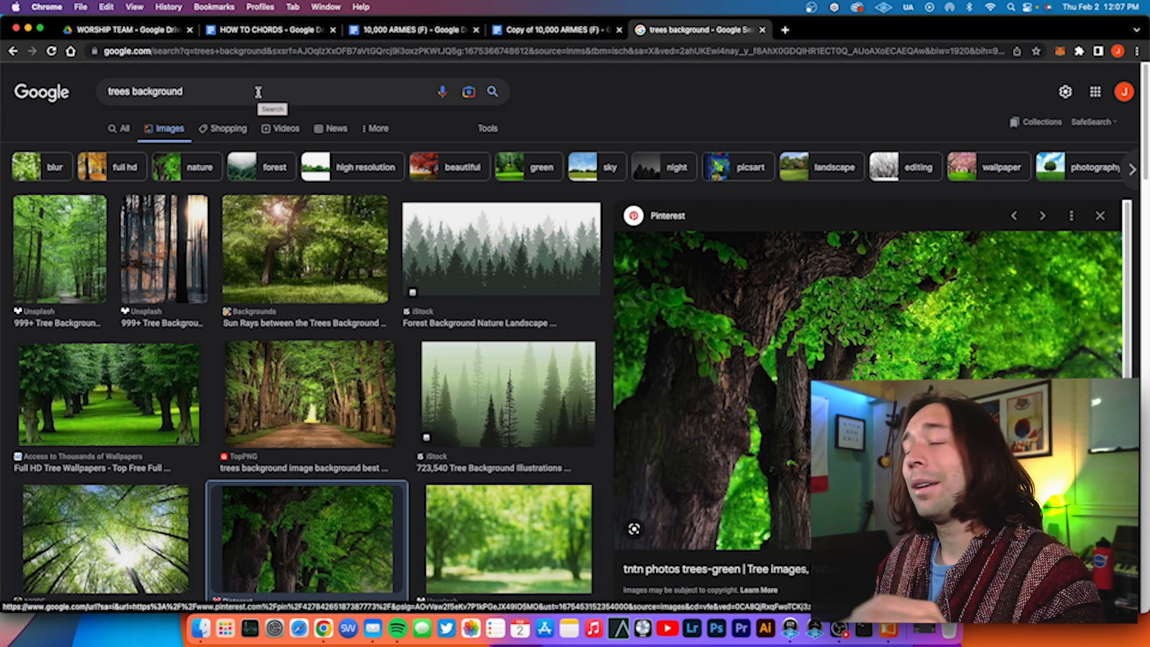
scroll(260, 92, down, 1)
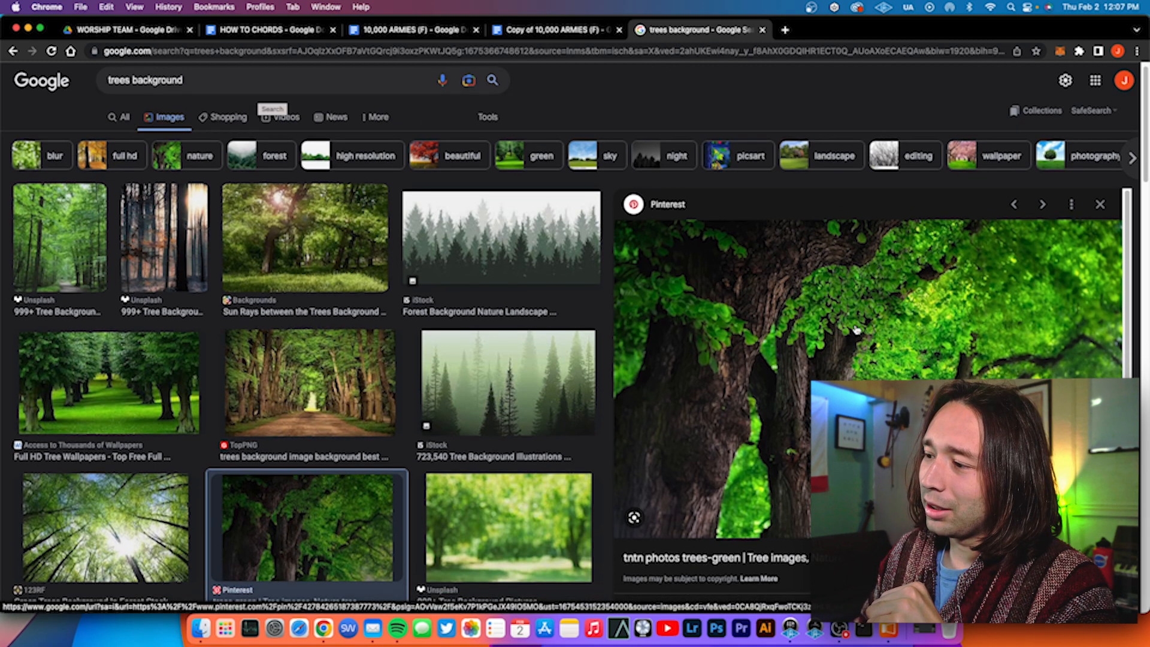
right_click(855, 328)
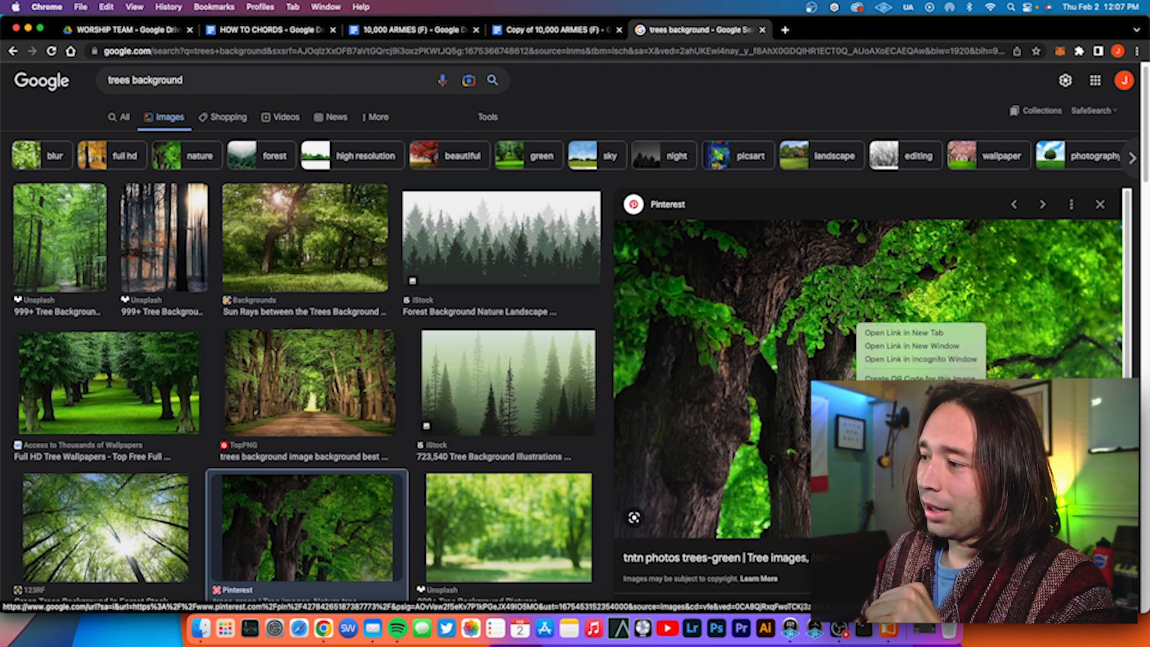
click(892, 445)
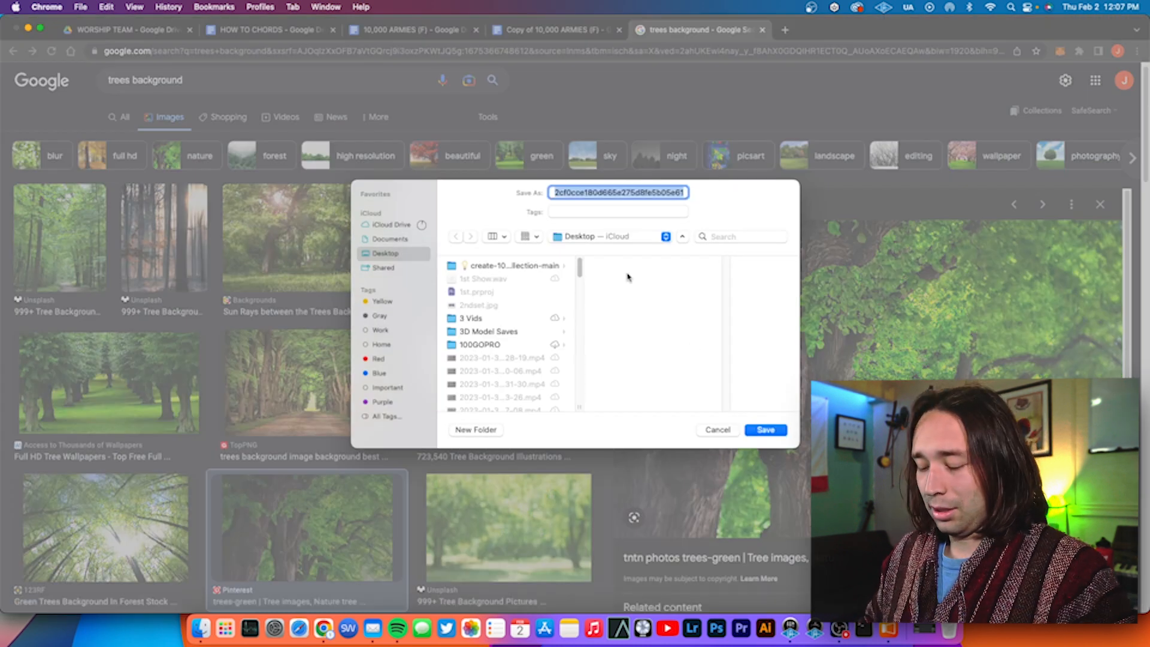
text(Green Trees)
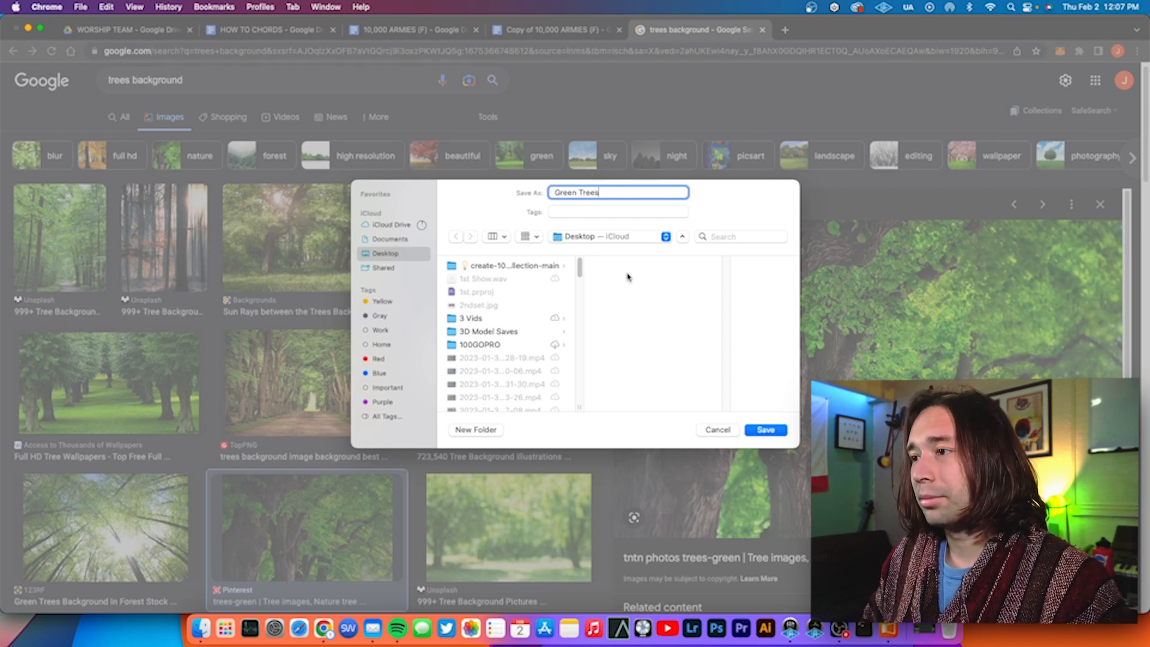
click(776, 430)
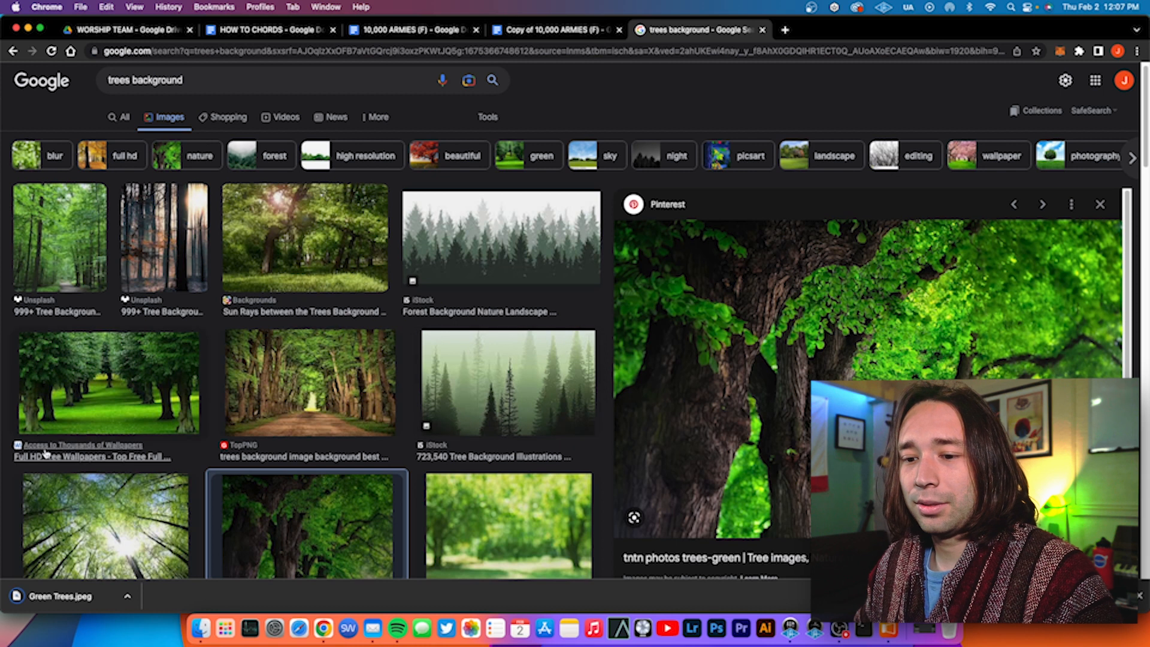
Reveal Green Trees.jpeg in Finder and import it into ProPresenter's media Playlist 1, ahead of the GREEN image.
click(127, 596)
click(151, 580)
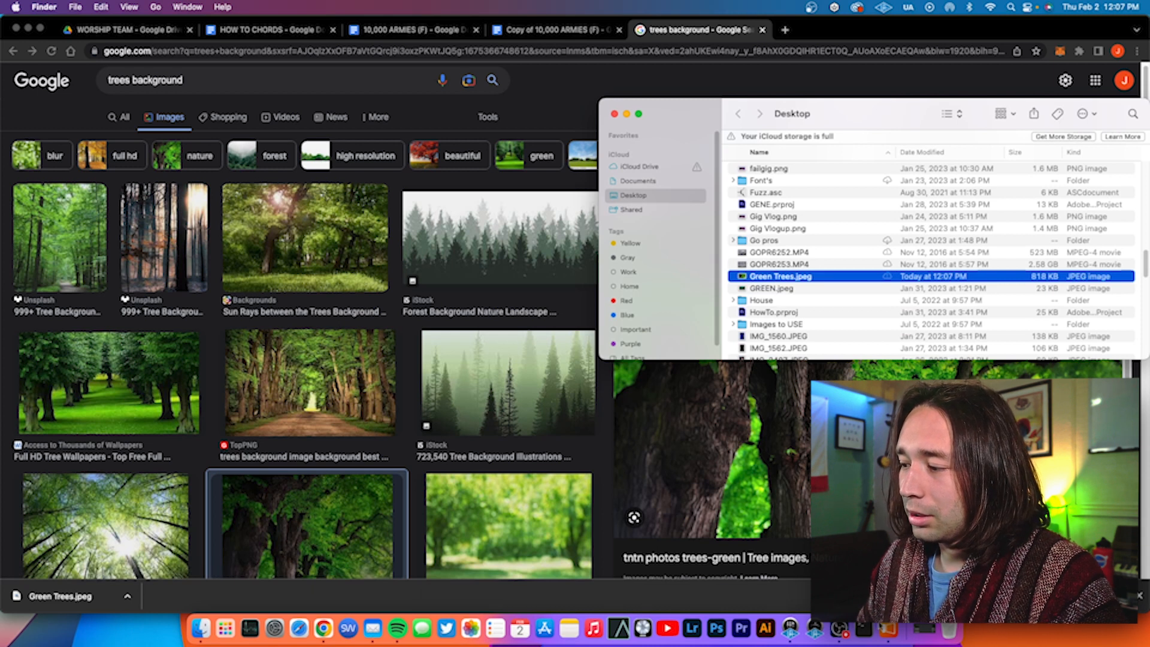
click(888, 629)
click(203, 631)
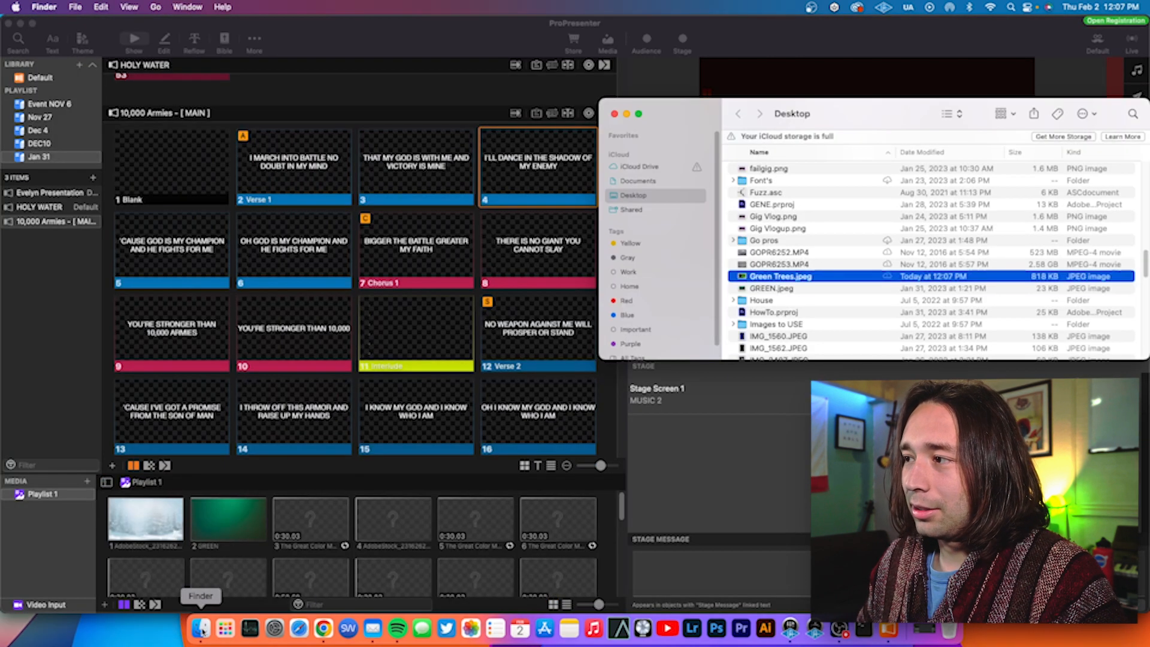
drag(856, 119, 883, 107)
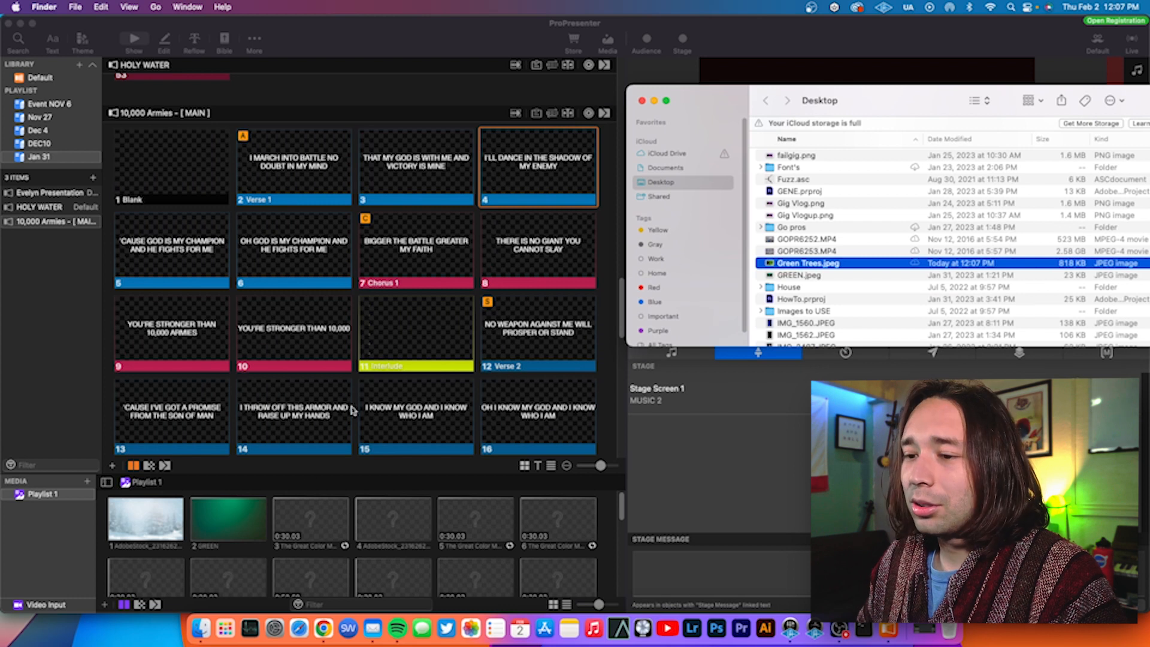
drag(855, 267, 193, 524)
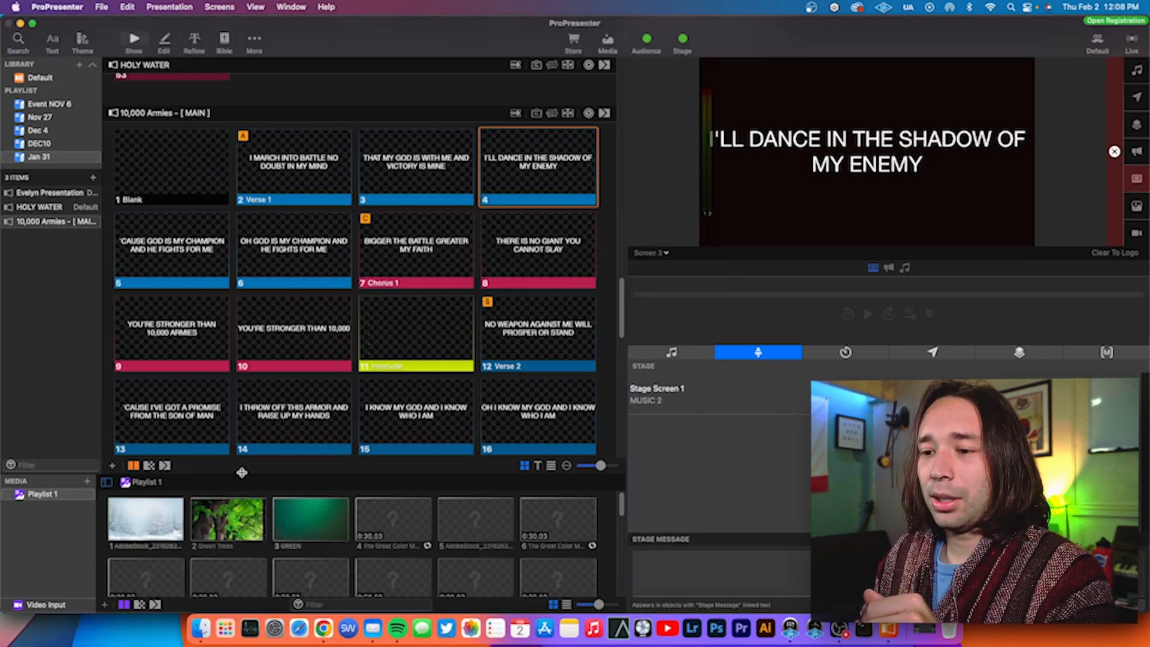
Collapse and restore the media bin, and attach the Green Trees image to the opening Blank slide of 10,000 Armies.
drag(240, 473, 237, 608)
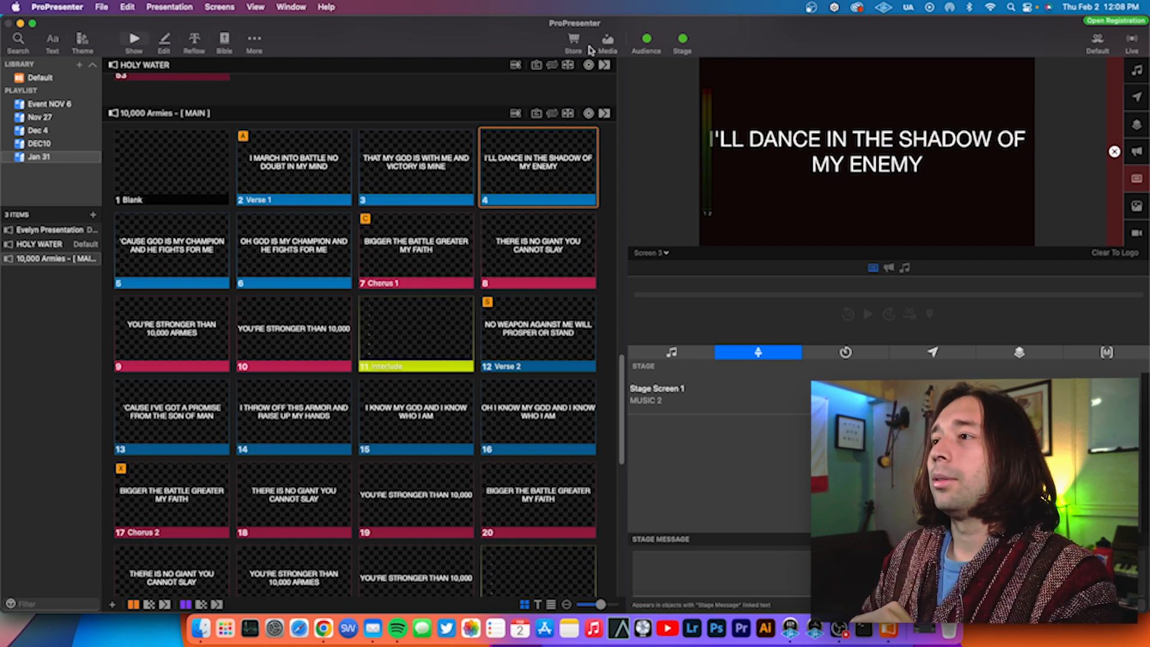
click(606, 43)
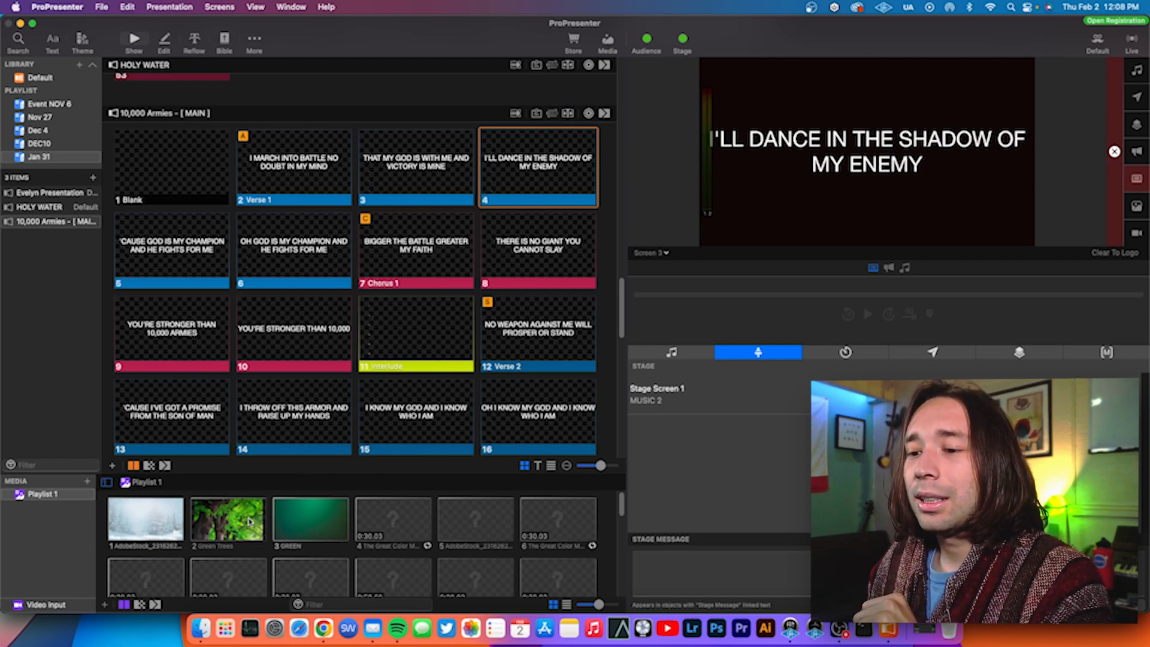
drag(245, 525, 206, 175)
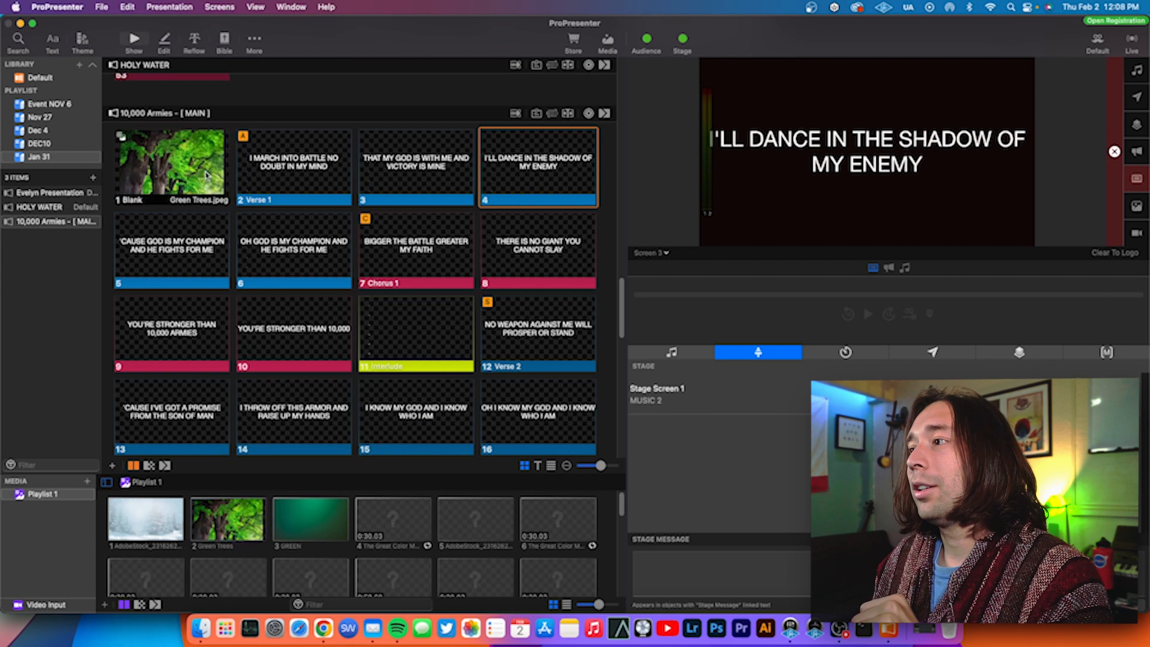
Clear the output and test the Green Trees background live on the Blank slide and the first Verse 1 slide, returning to Blank.
click(1118, 184)
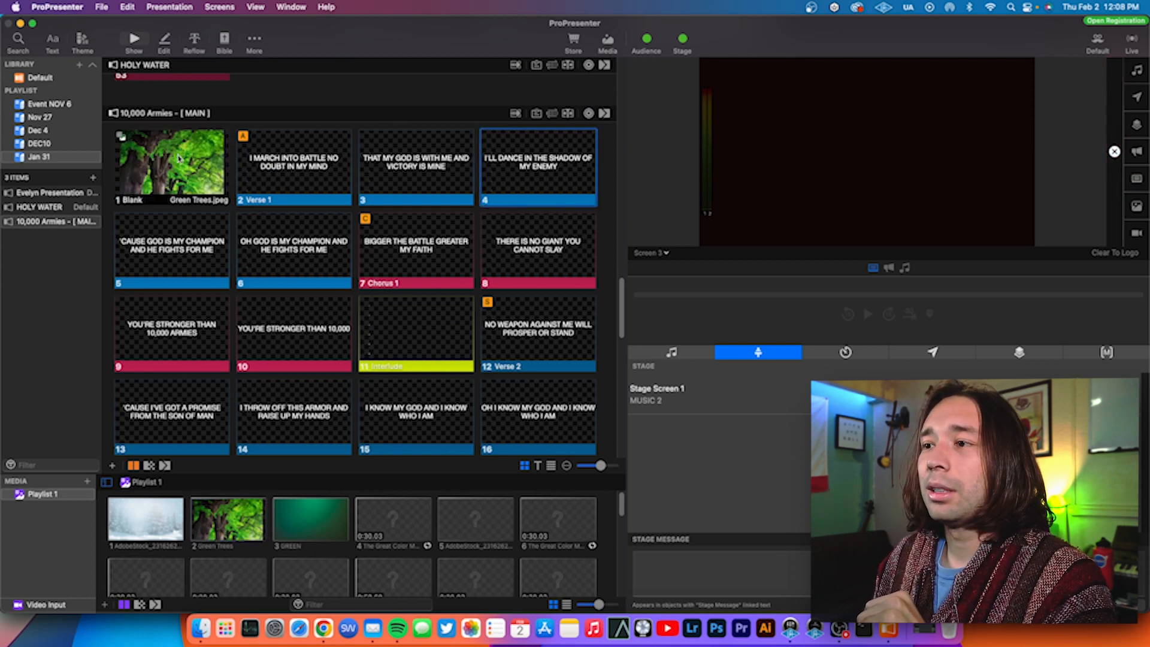
click(179, 157)
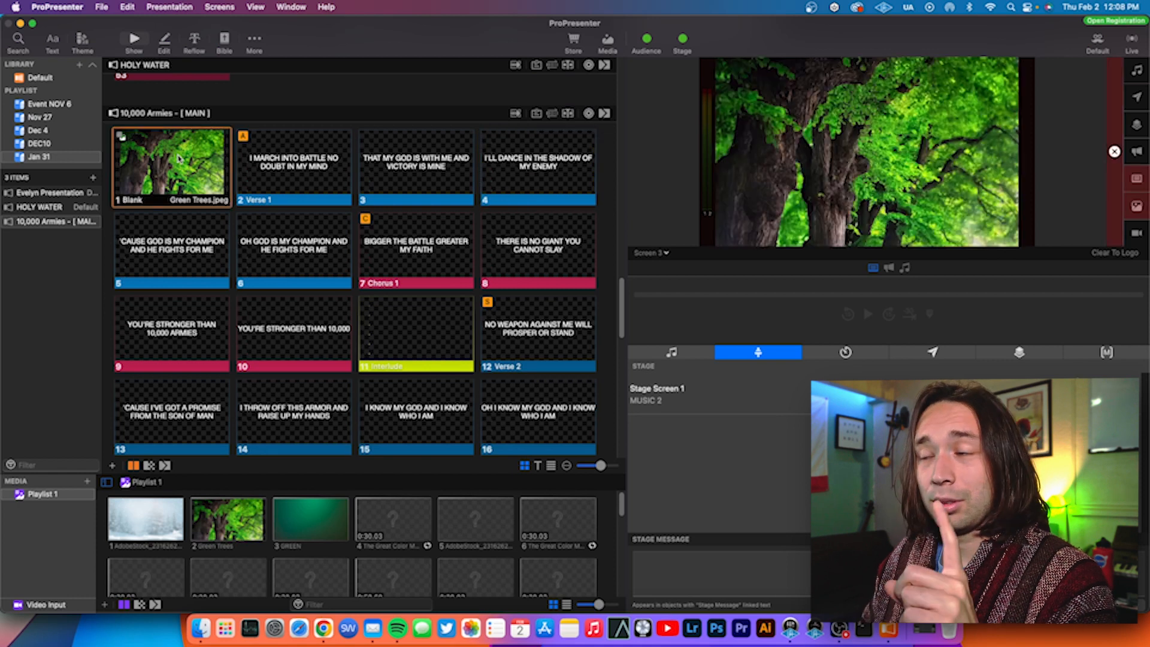
key(Right)
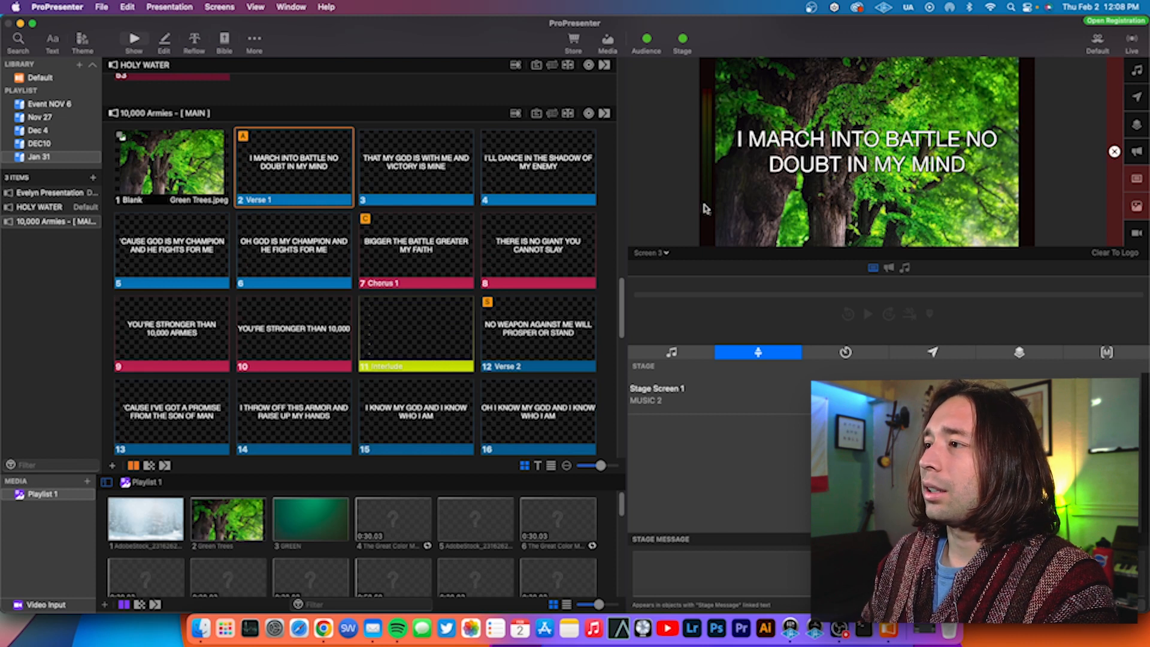
click(208, 171)
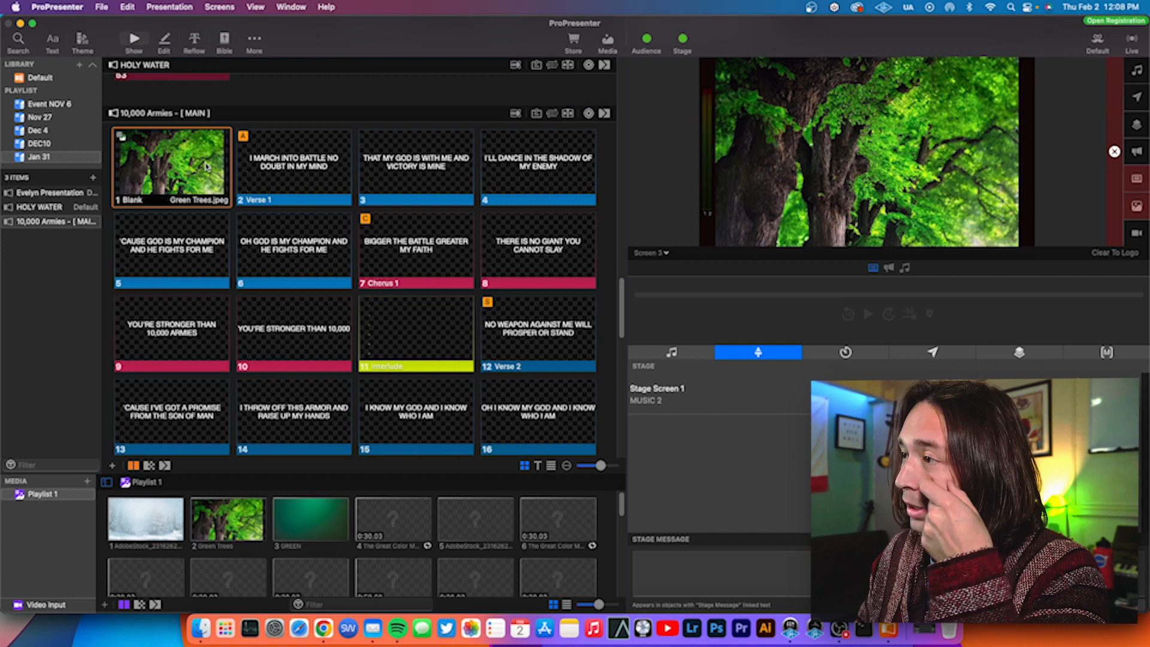
Set the scaling of the Green Trees media item in Playlist 1 to Scale to Fill.
click(210, 516)
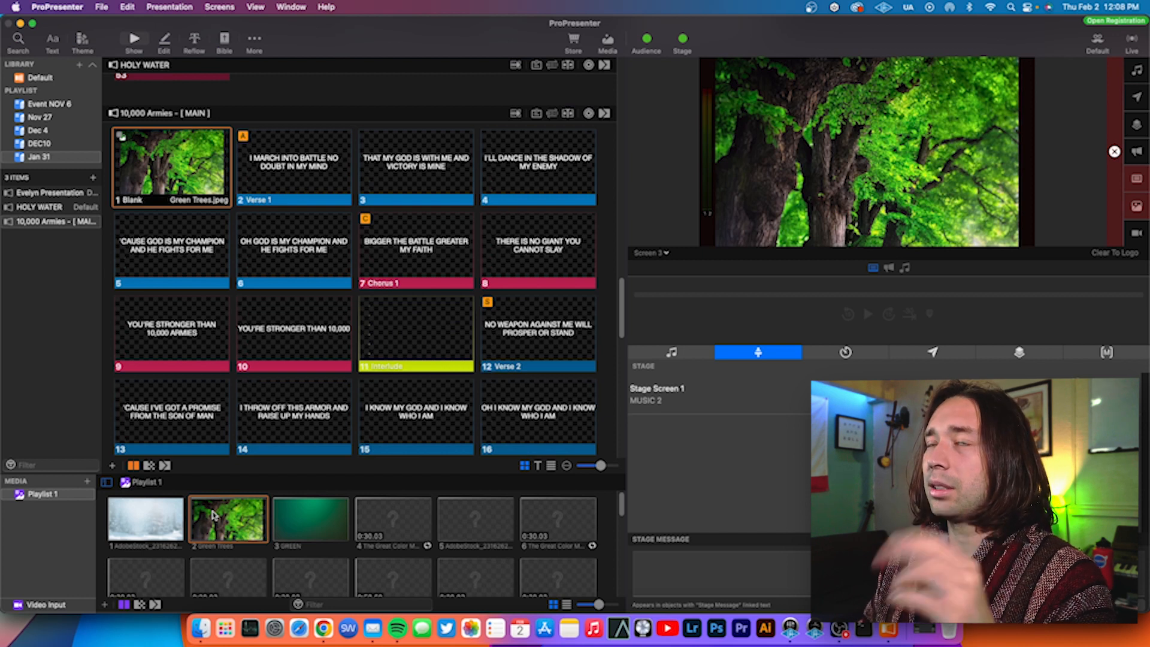
right_click(212, 514)
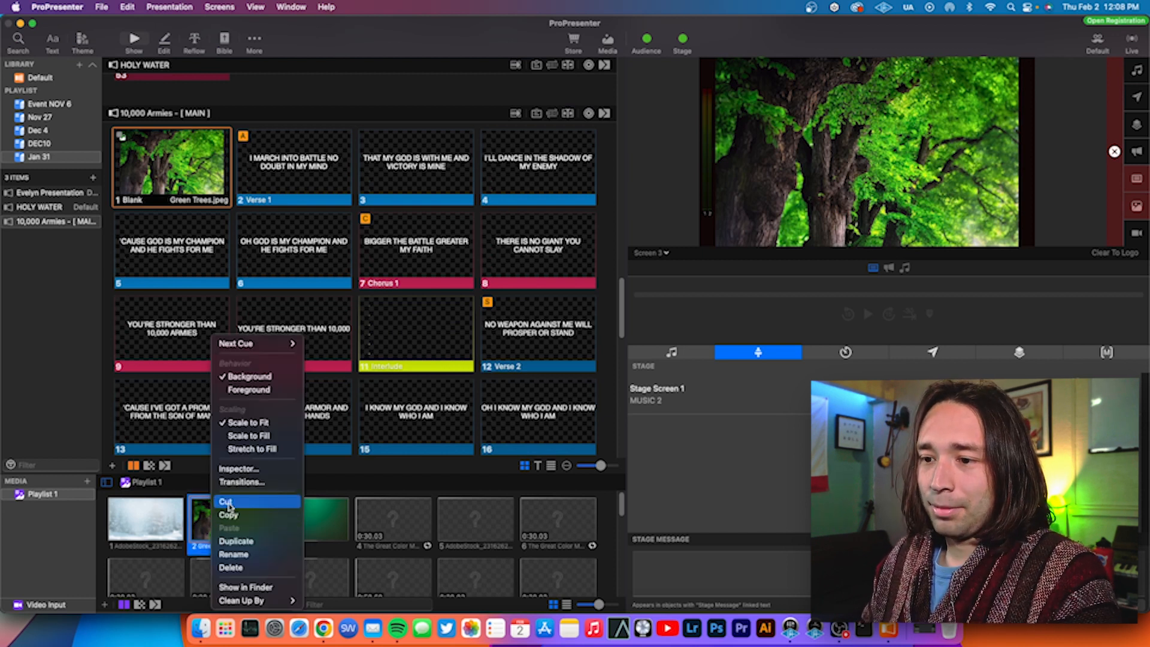
click(234, 470)
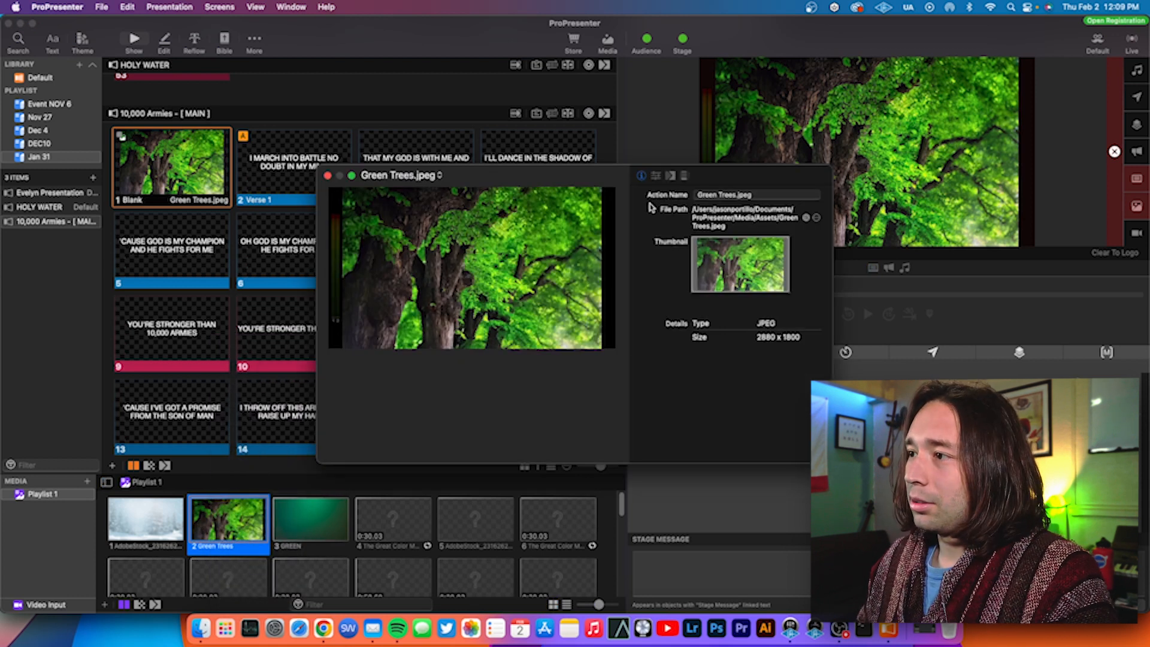
click(655, 176)
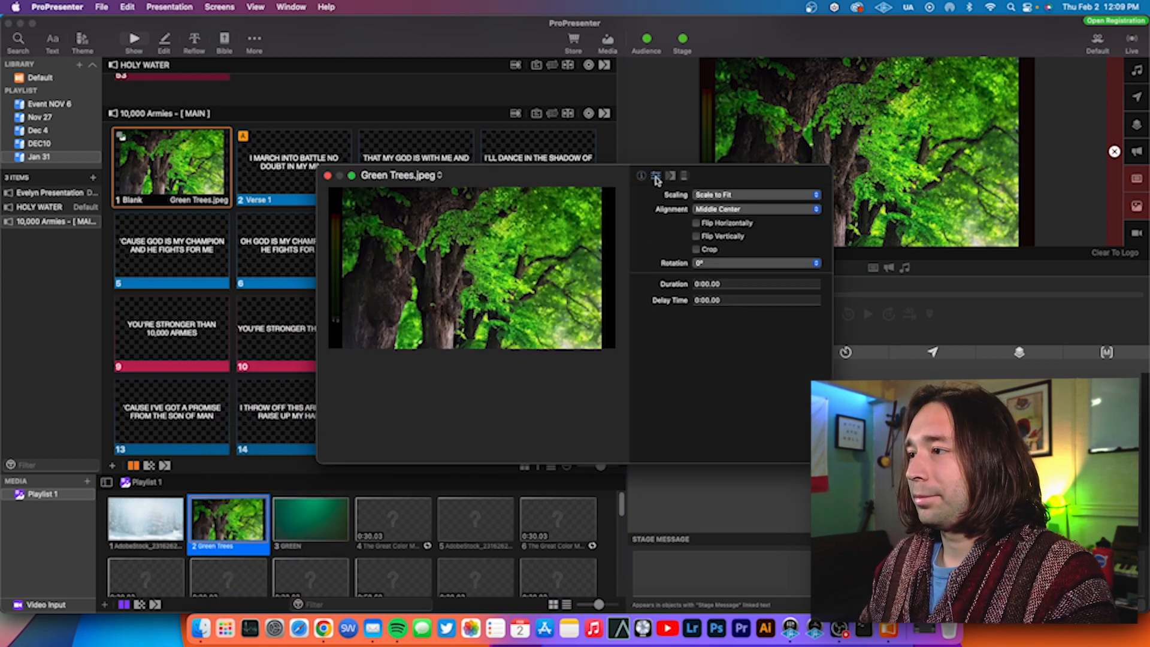
click(706, 196)
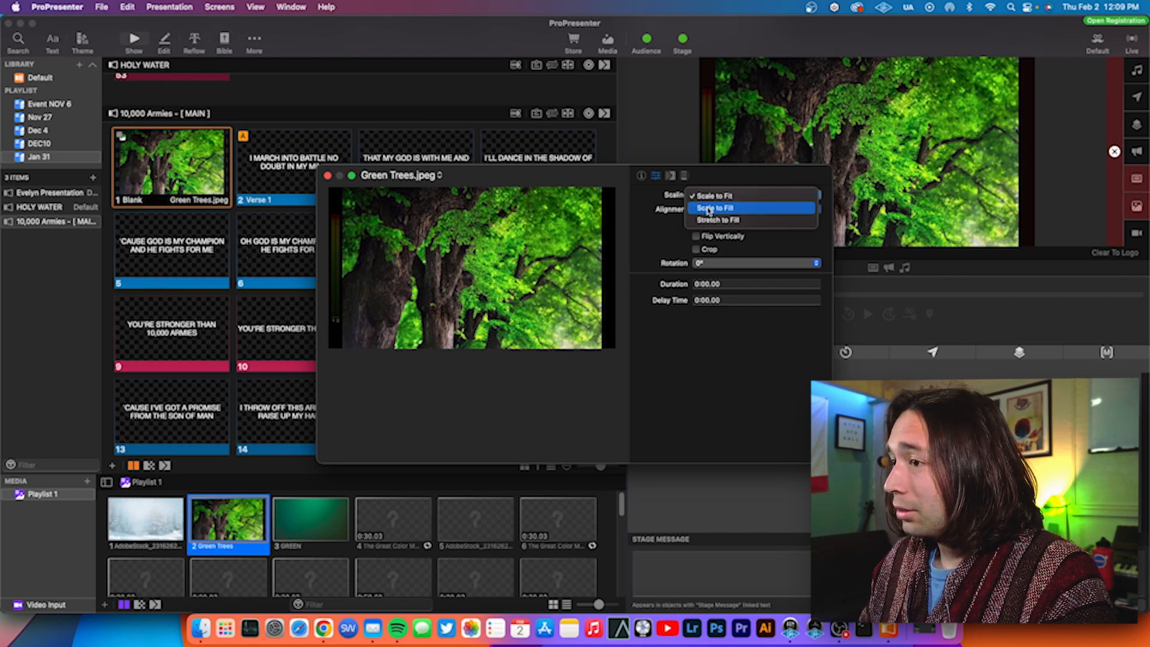
click(708, 208)
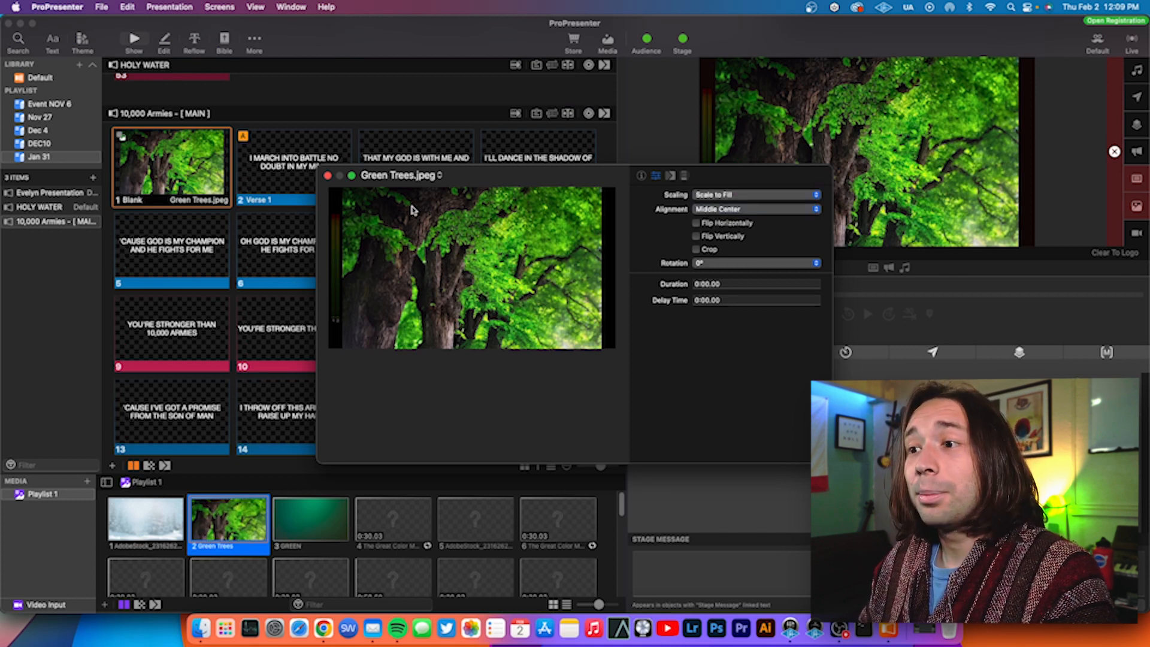
click(328, 176)
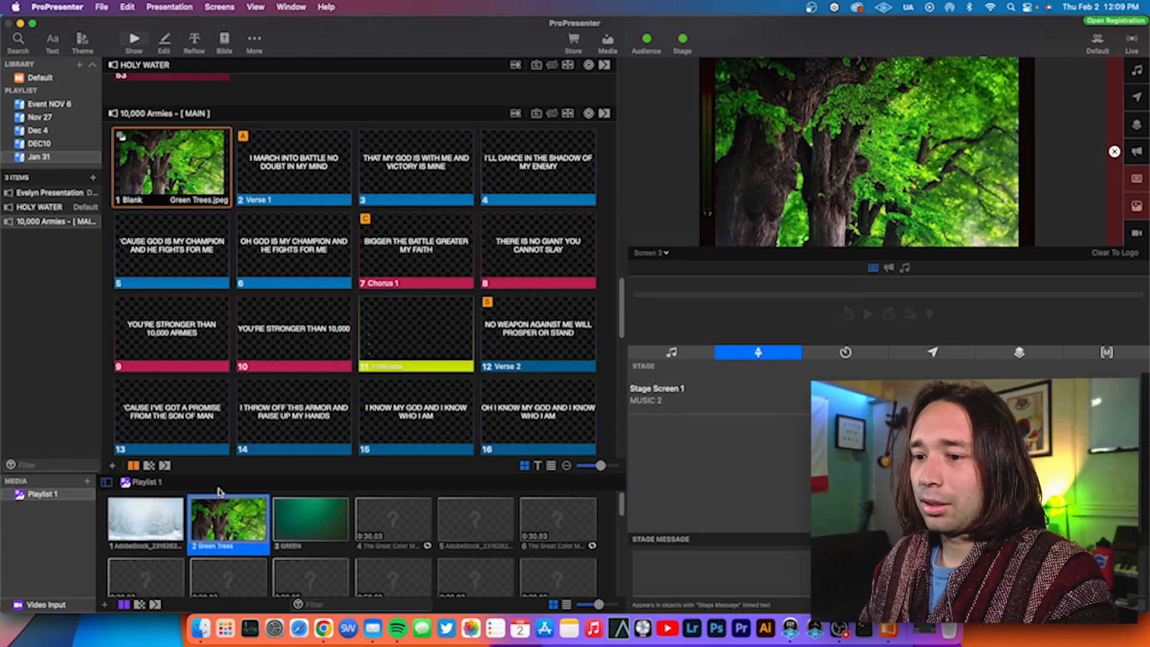
Remove the Green Trees.jpeg action from the opening Blank slide of 10,000 Armies and attach the Green Trees media item to it again.
right_click(157, 173)
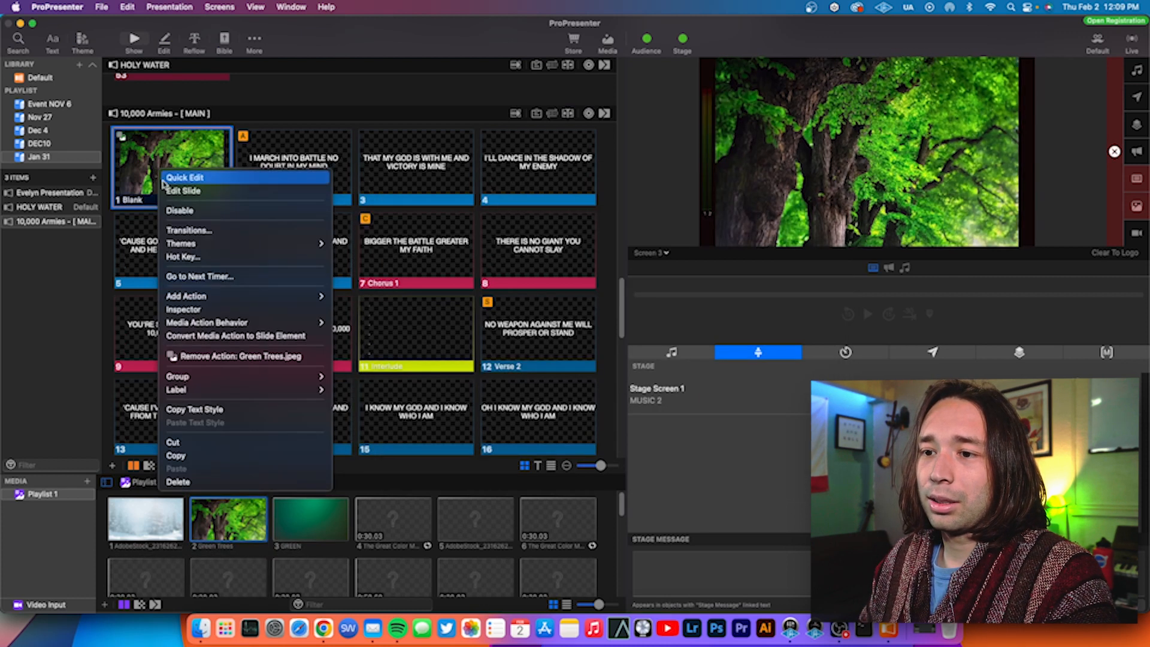
click(207, 356)
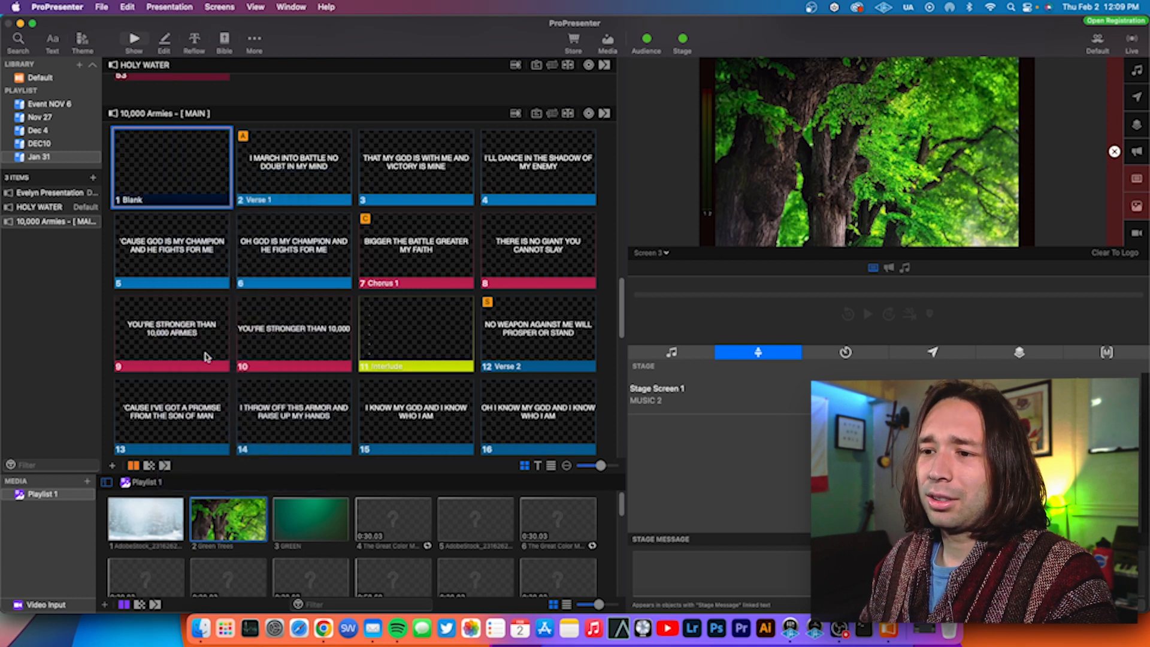
right_click(190, 193)
click(243, 515)
drag(243, 515, 188, 157)
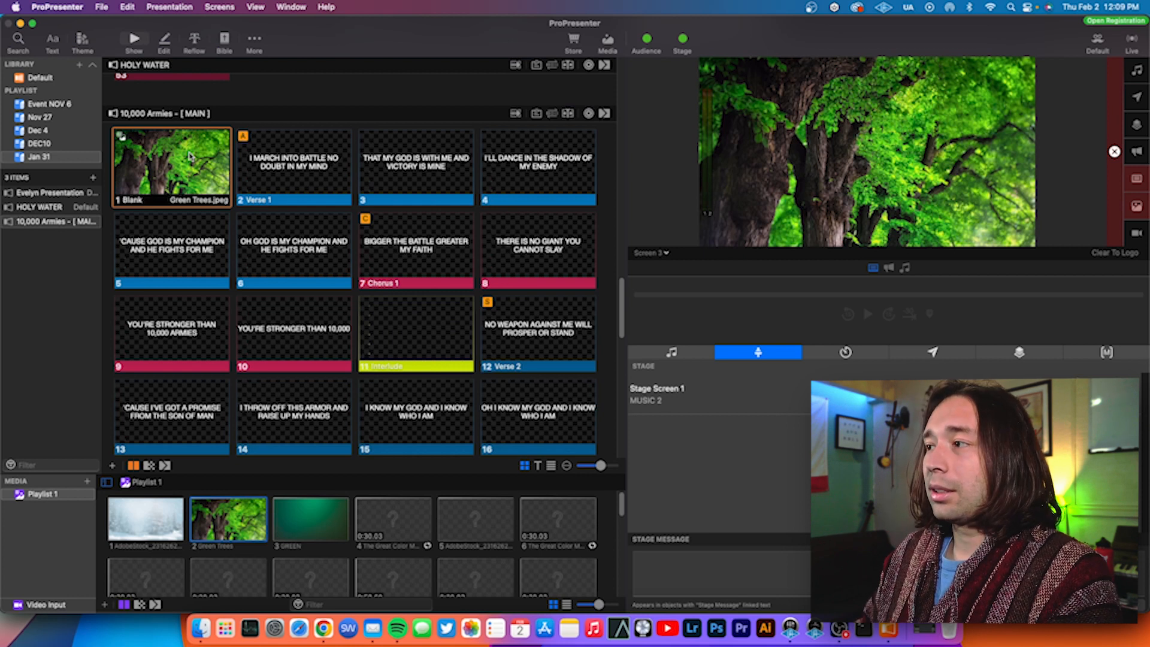
Test the background live by stepping from the first Verse 1 slide to Chorus 1 slide 8, then show the closing Blank slide.
key(Right)
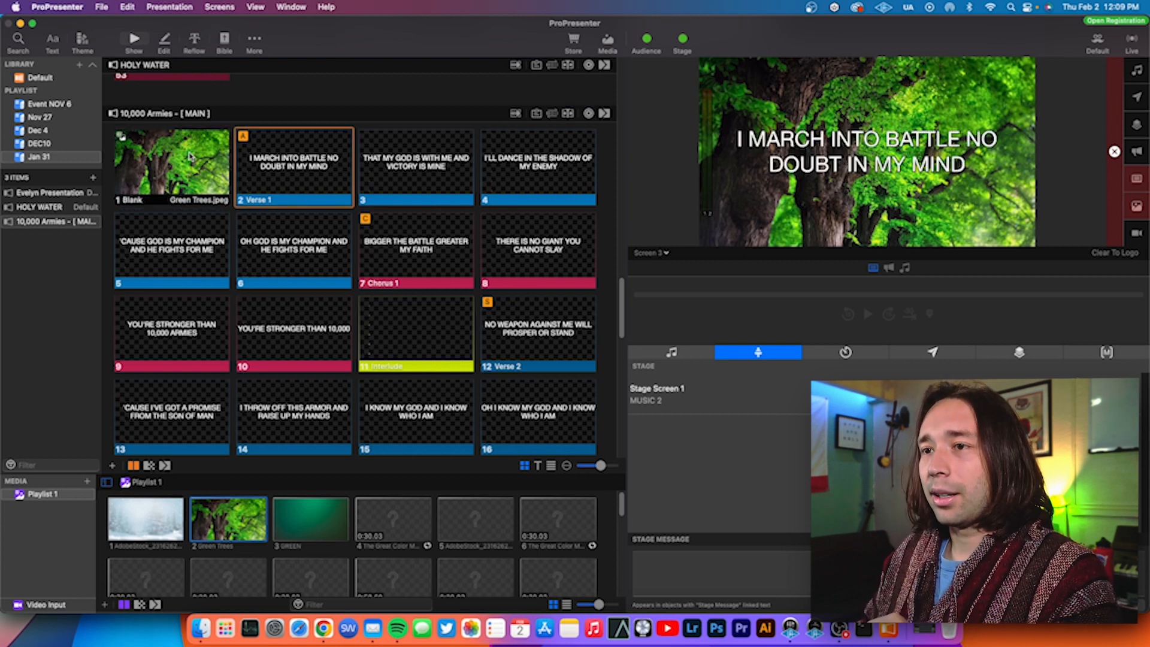
key(Right)
key(Right)
key(Right)
key(Right)
key(Right)
key(Right)
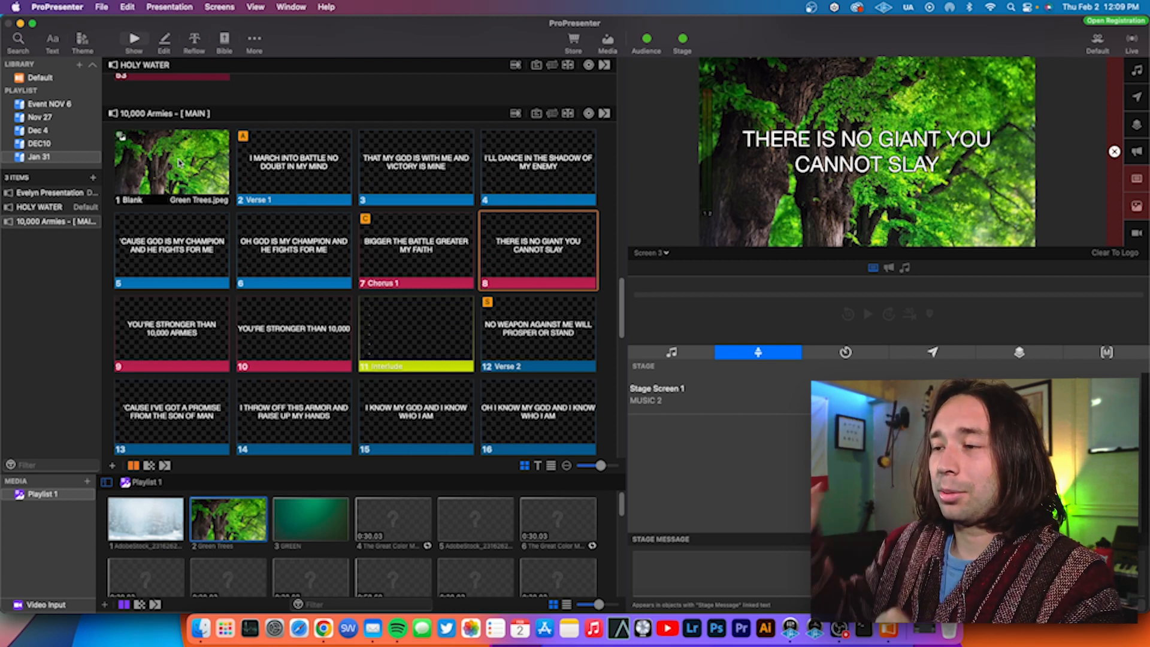
scroll(237, 225, down, 10)
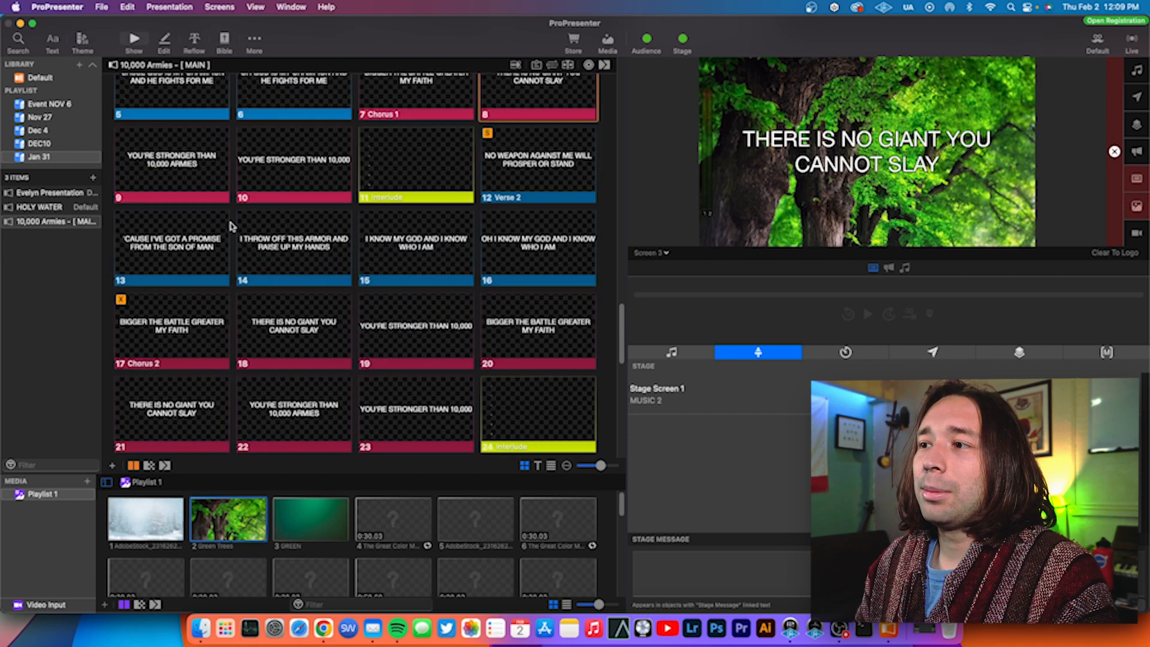
scroll(243, 224, down, 6)
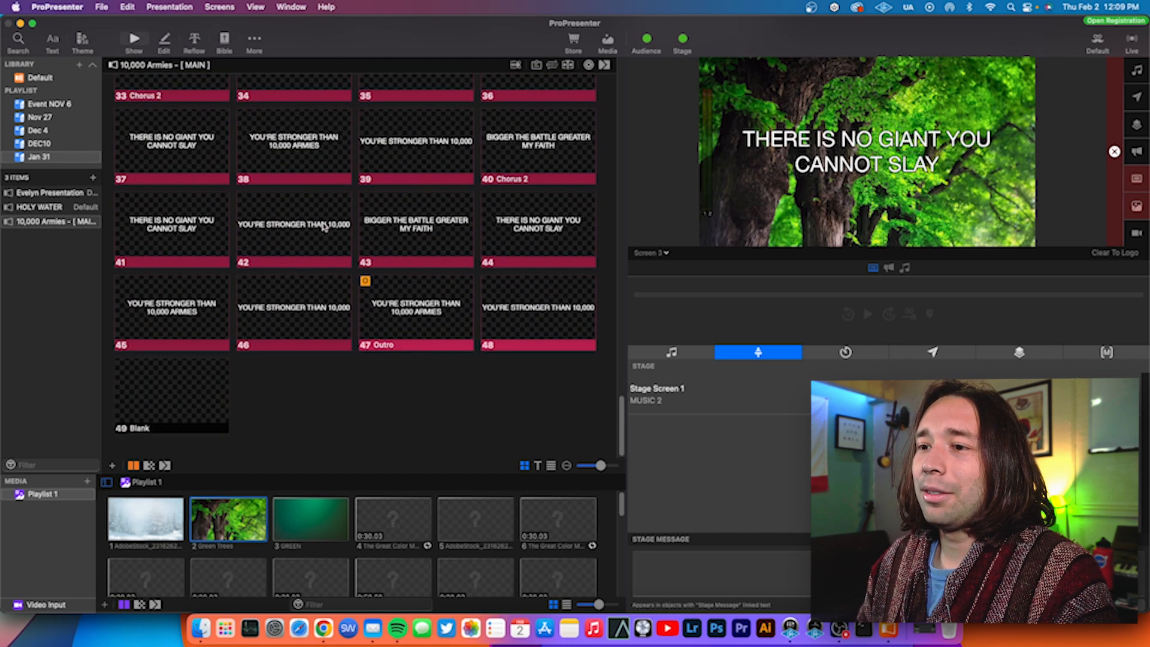
click(160, 390)
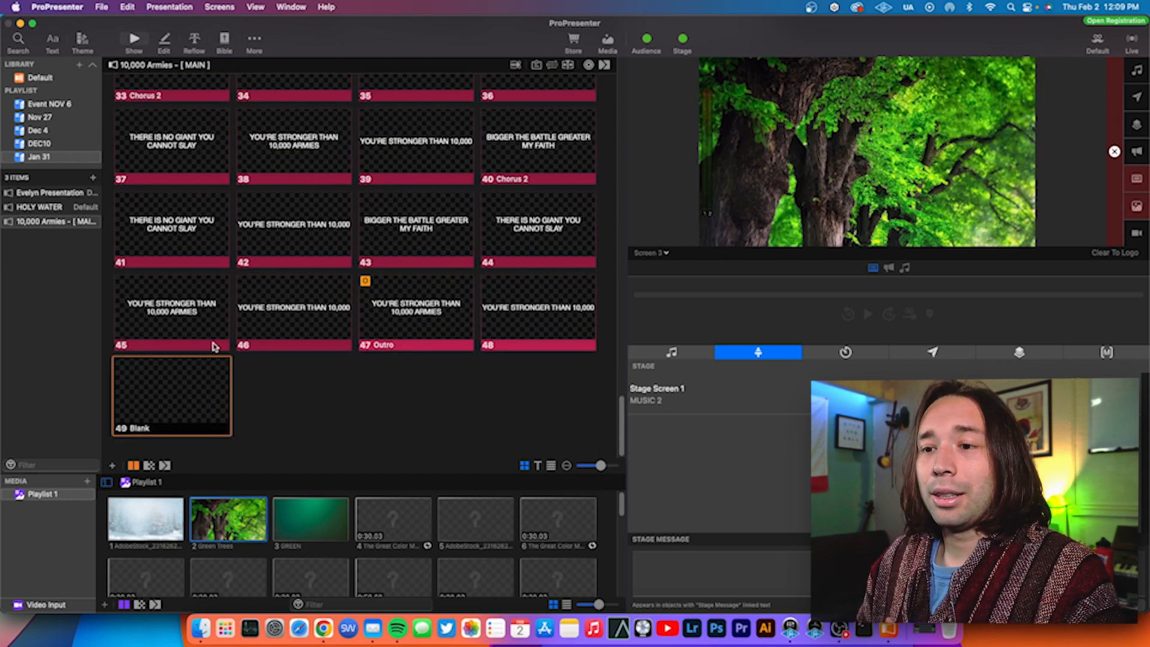
Remove the Green Trees.jpeg action from the opening Blank slide of 10,000 Armies.
scroll(219, 336, up, 15)
click(192, 283)
right_click(193, 283)
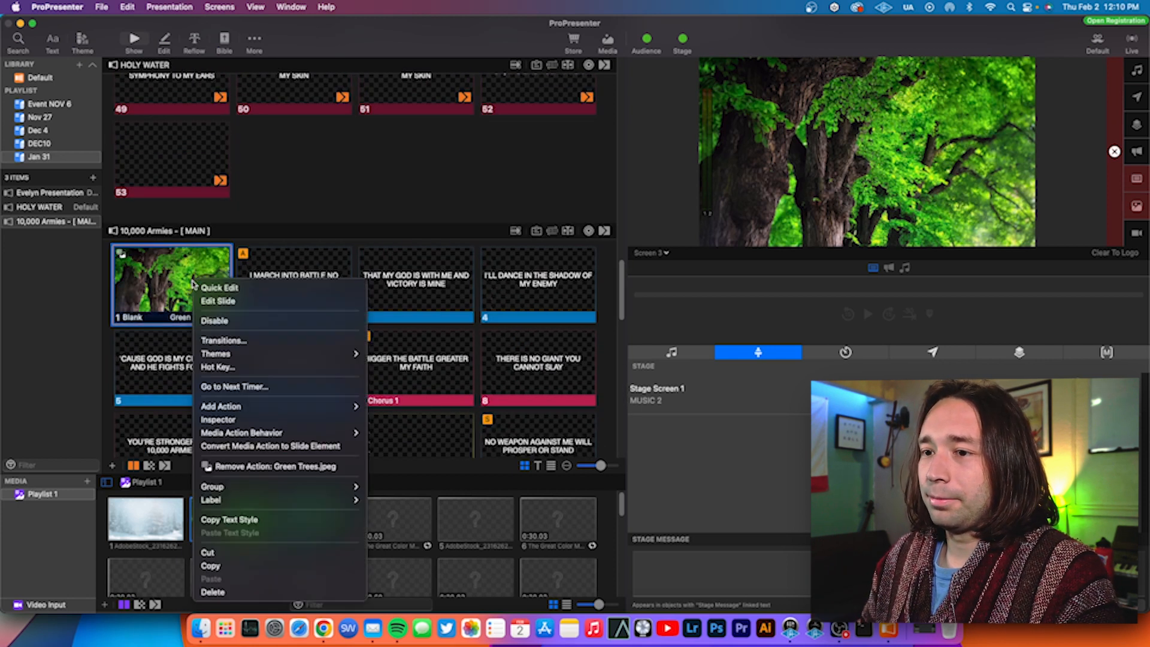
click(266, 465)
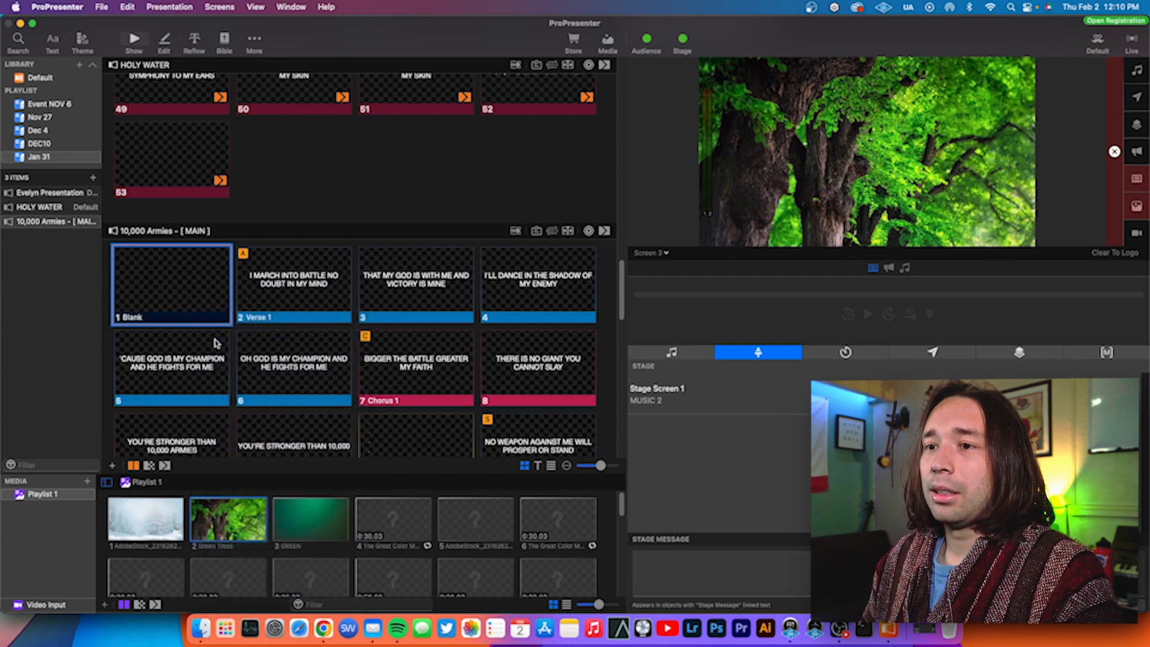
Present HOLY WATER's opening Blank slide with its snowy background, the first two Verse 1 slides and the empty last slide 53.
scroll(205, 309, up, 5)
scroll(205, 309, up, 15)
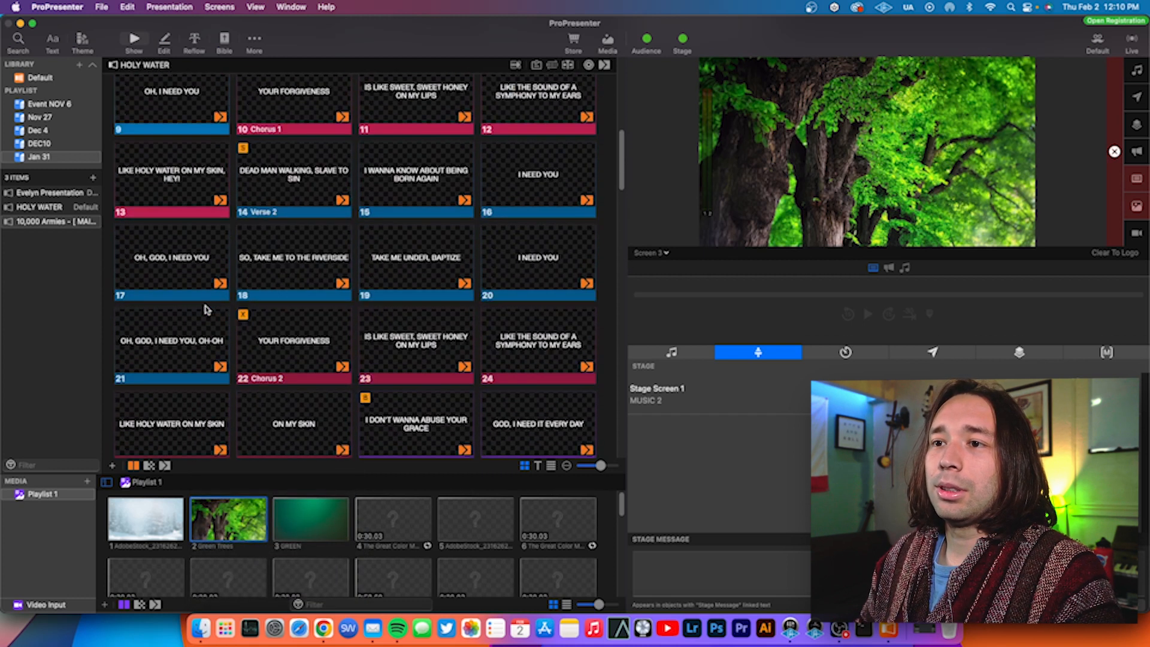
scroll(168, 352, down, 5)
scroll(168, 299, up, 1)
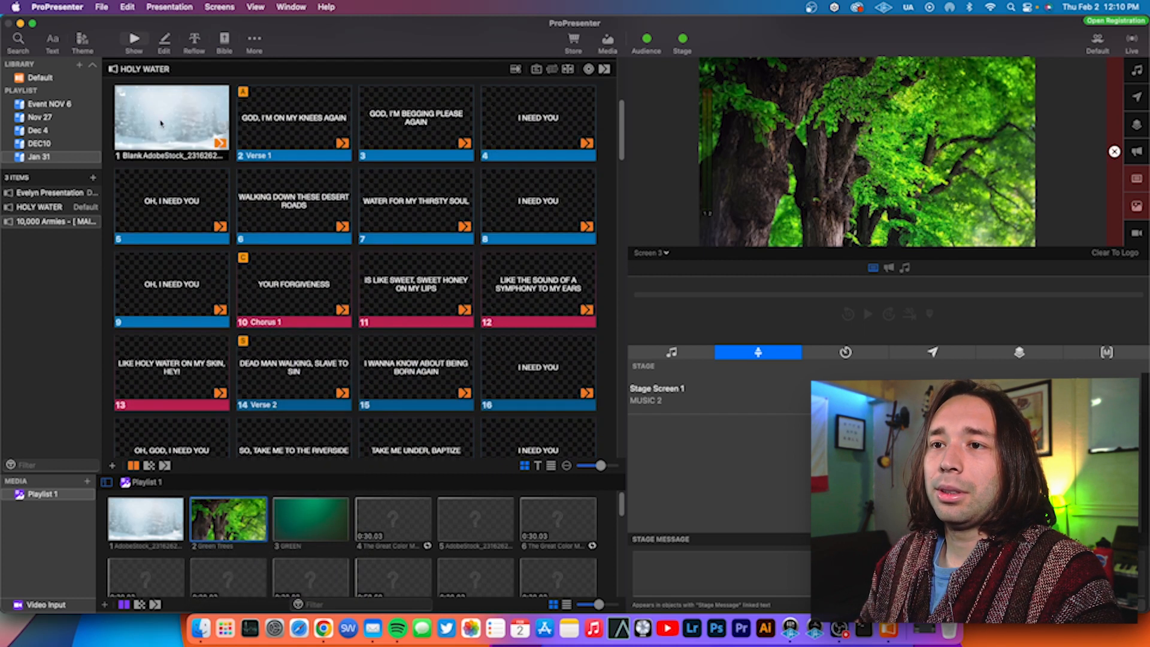
click(160, 114)
click(286, 133)
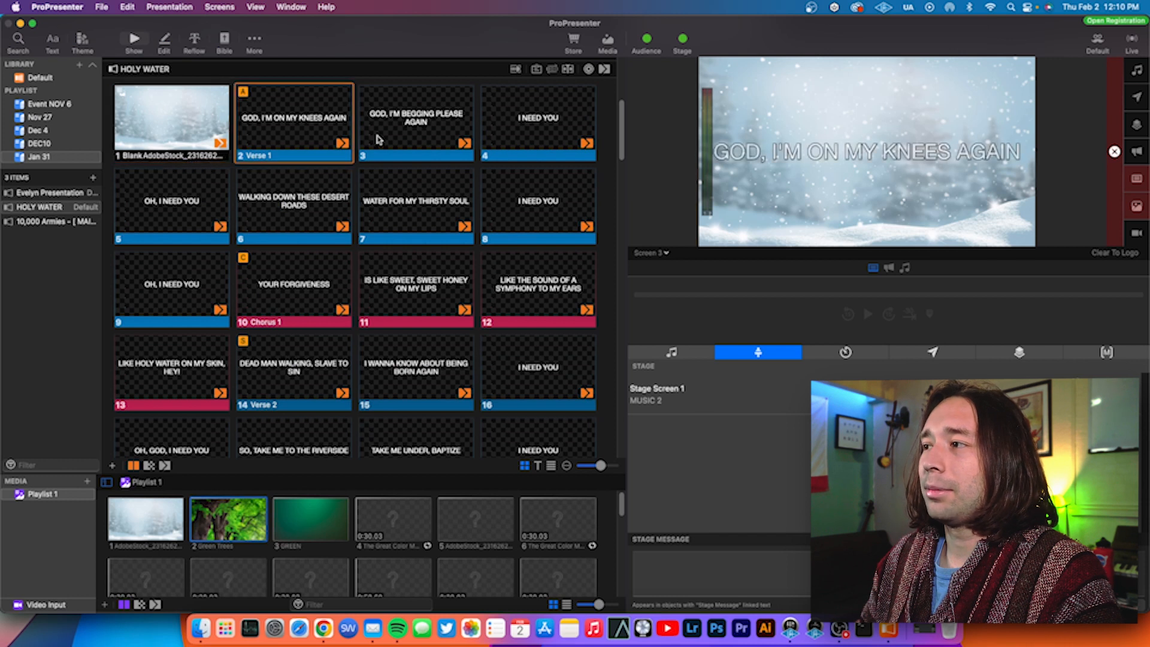
click(375, 138)
scroll(304, 213, down, 10)
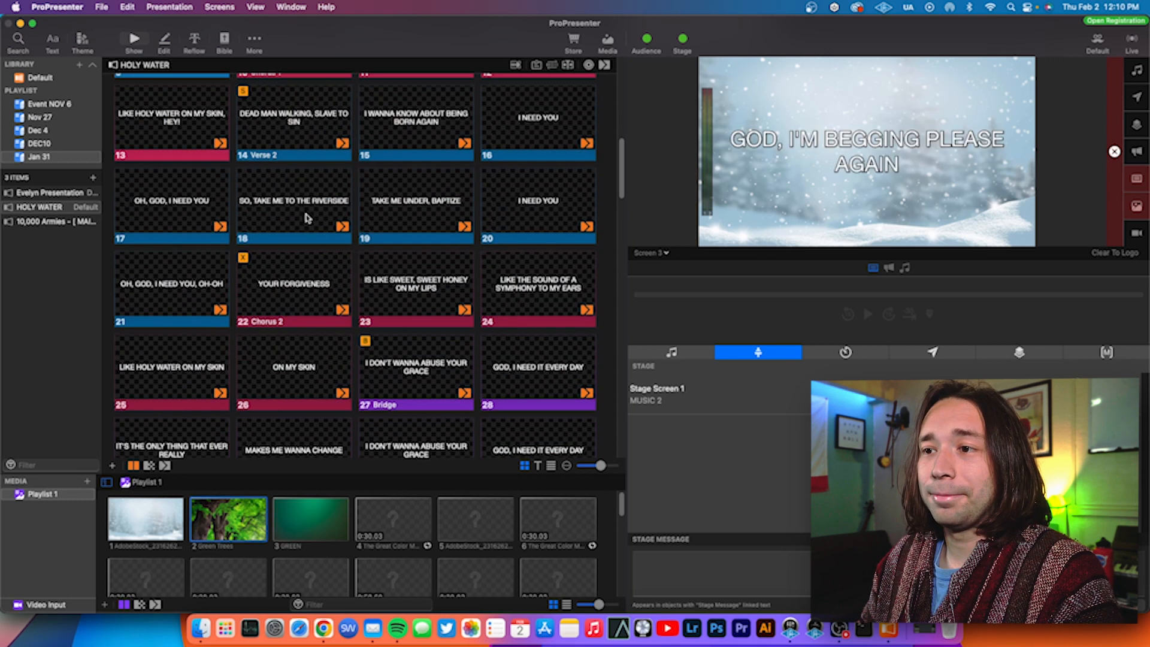
scroll(287, 233, down, 3)
click(170, 327)
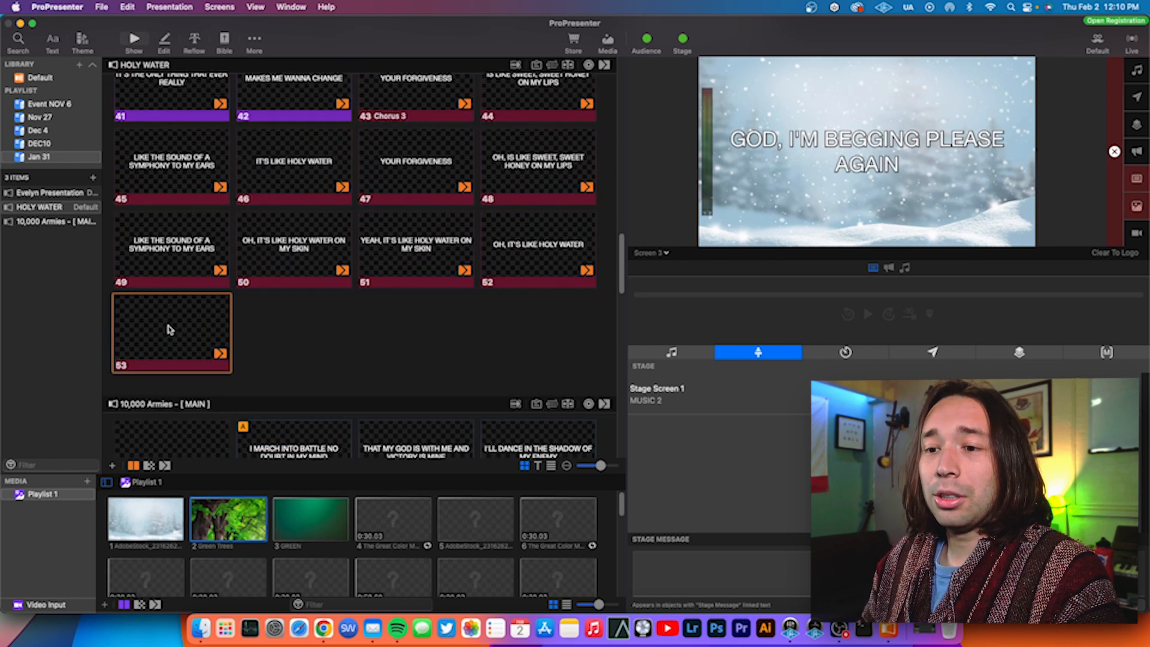
Present the opening Blank slide and first Verse 1 slide of 10,000 Armies to check which background carries over from HOLY WATER.
scroll(173, 318, down, 5)
scroll(177, 315, down, 2)
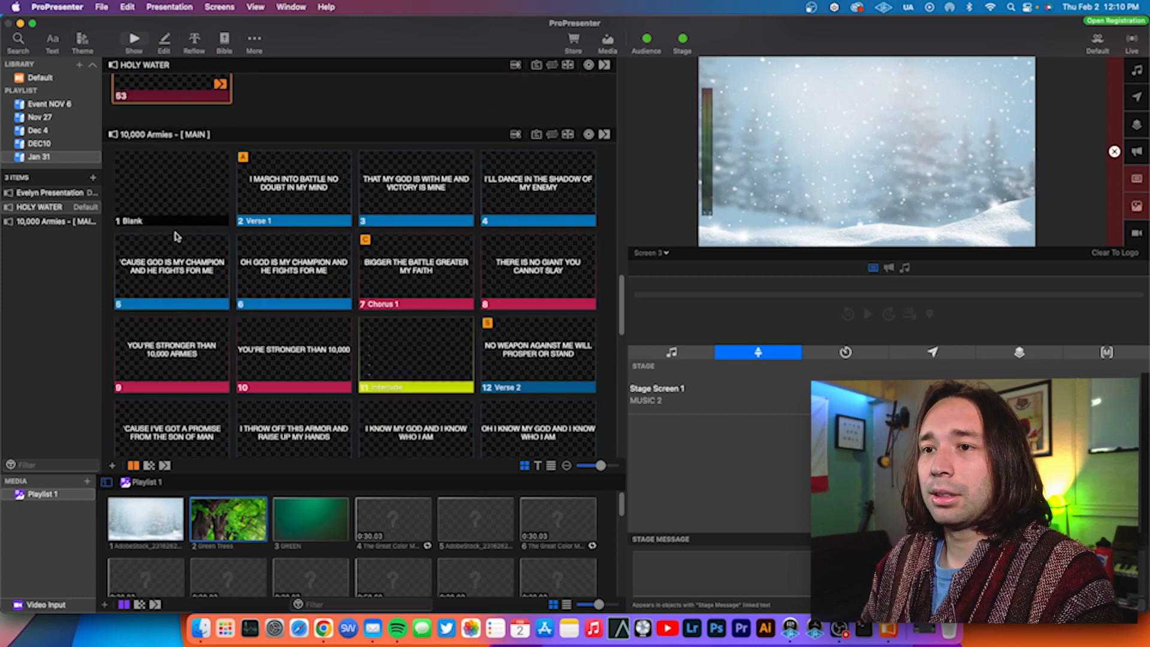
click(180, 194)
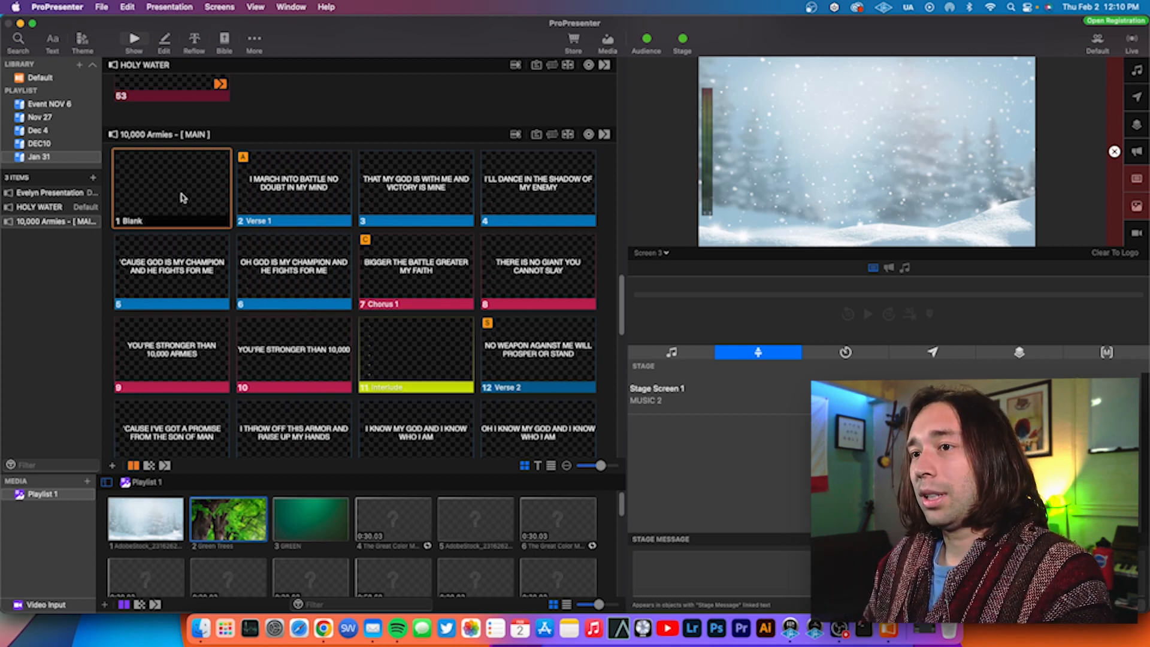
key(Right)
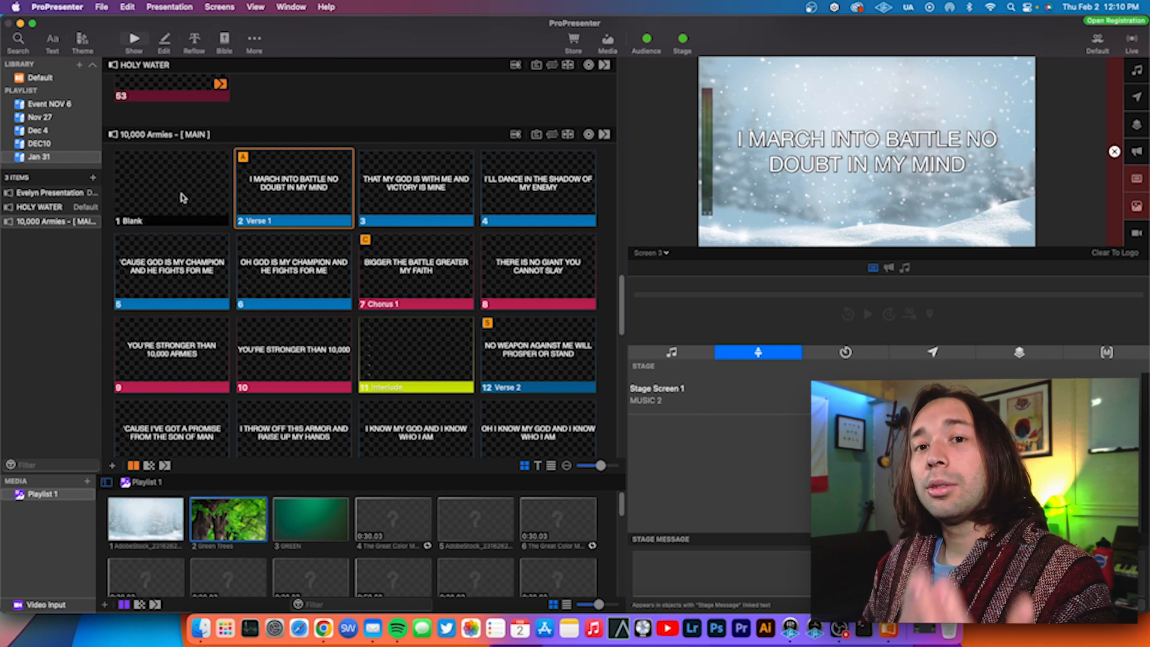
Clear the slide layer and the media layer from the audience output.
click(1113, 150)
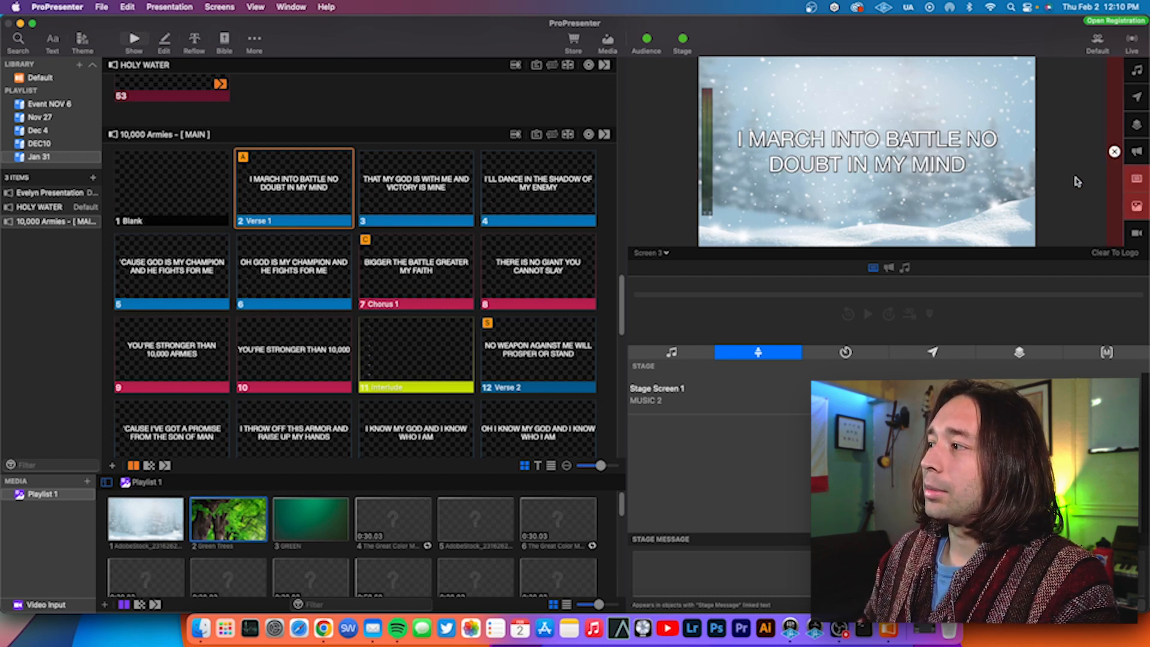
click(1142, 182)
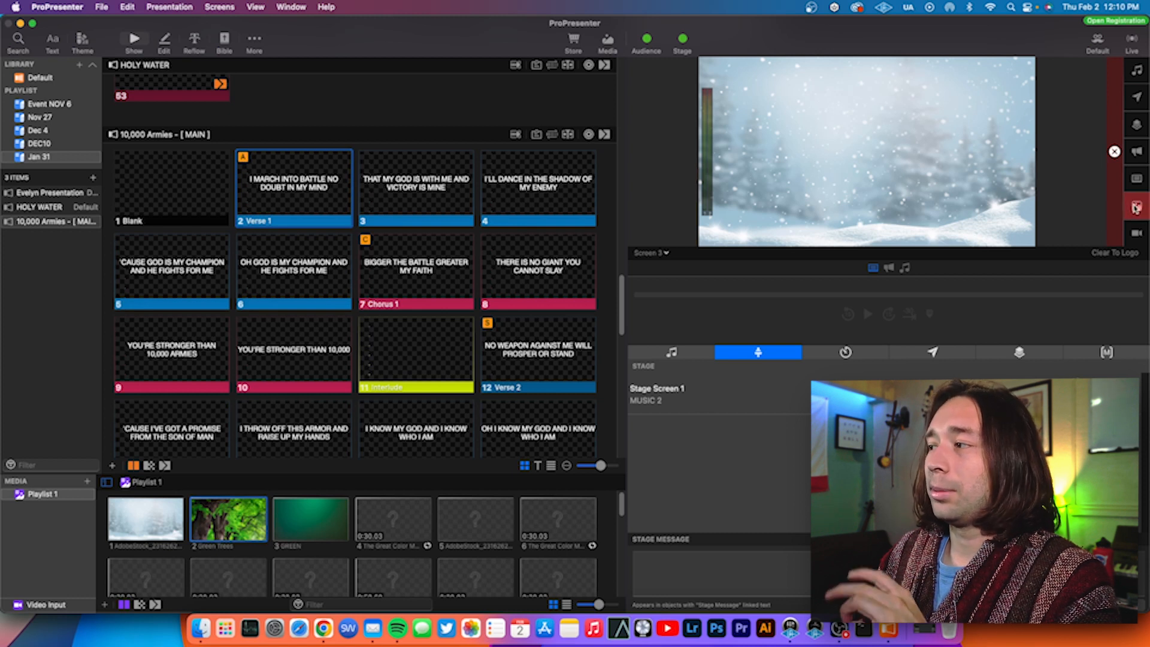
click(1135, 207)
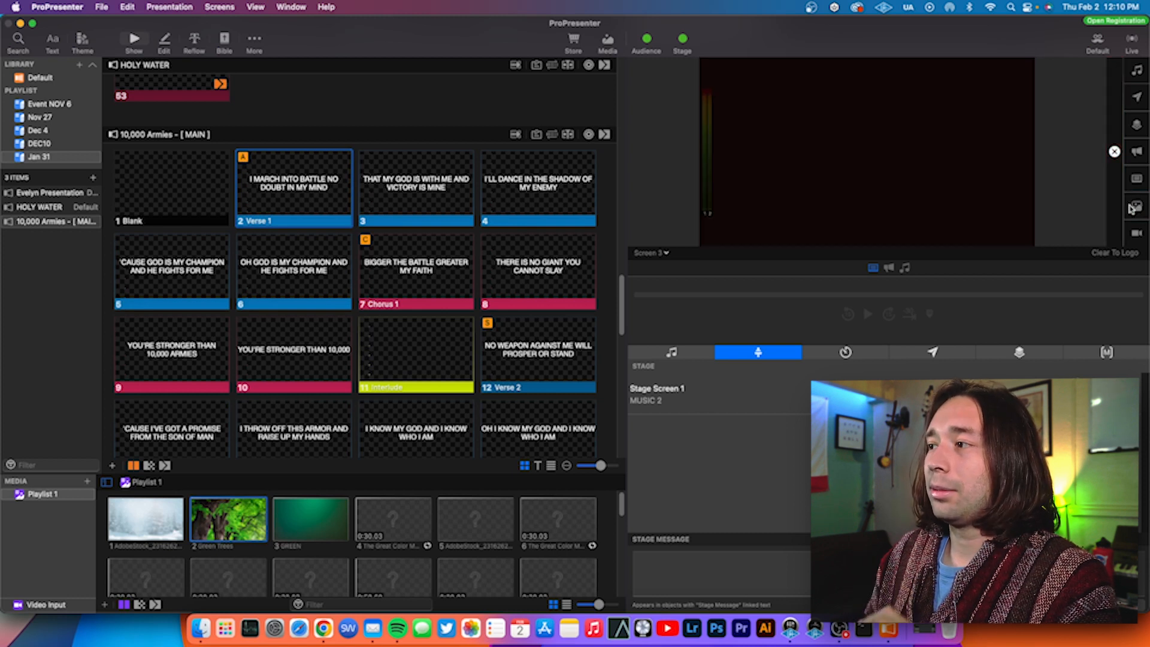
Attach Green Trees to the opening Blank slide of 10,000 Armies and present it live, followed by the first Verse 1 slide.
click(154, 182)
drag(233, 509, 171, 163)
click(184, 170)
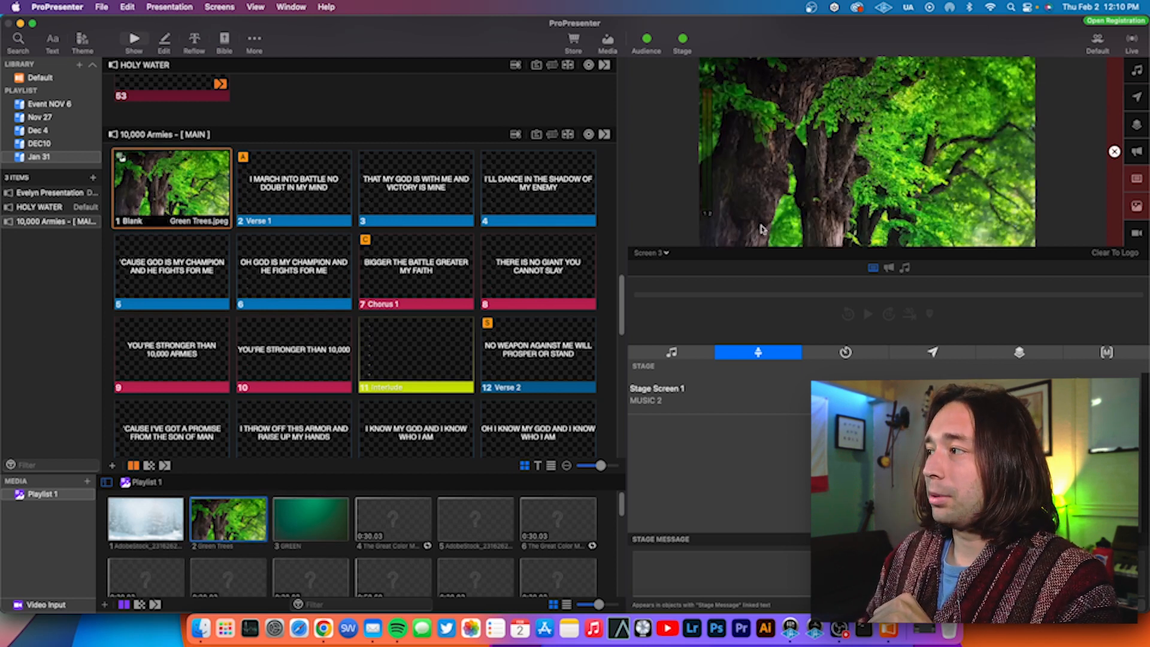
key(Right)
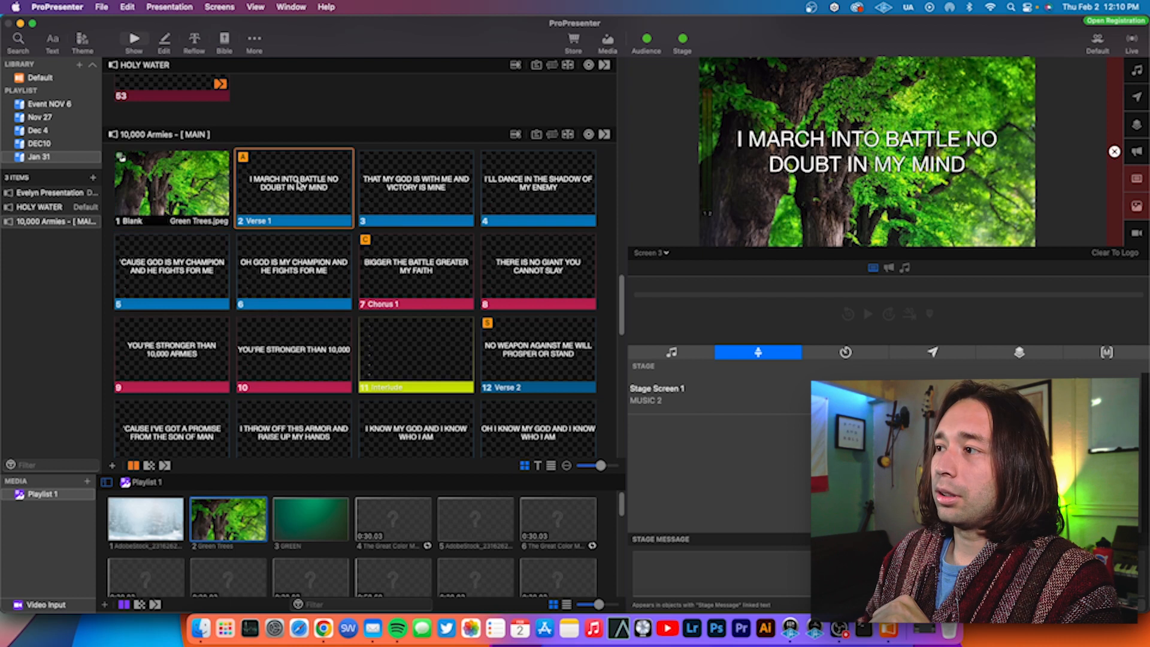
Clear only the media layer, bring the background back with the opening Blank slide, and present Verse 1 up to slide 3.
click(1137, 206)
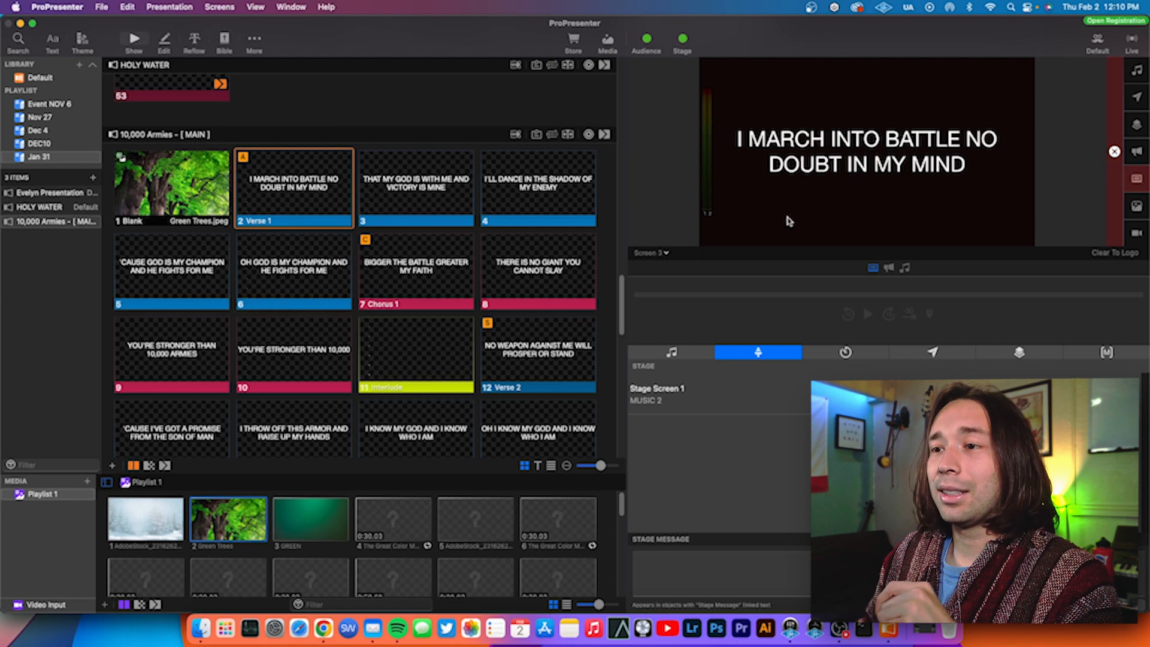
click(186, 174)
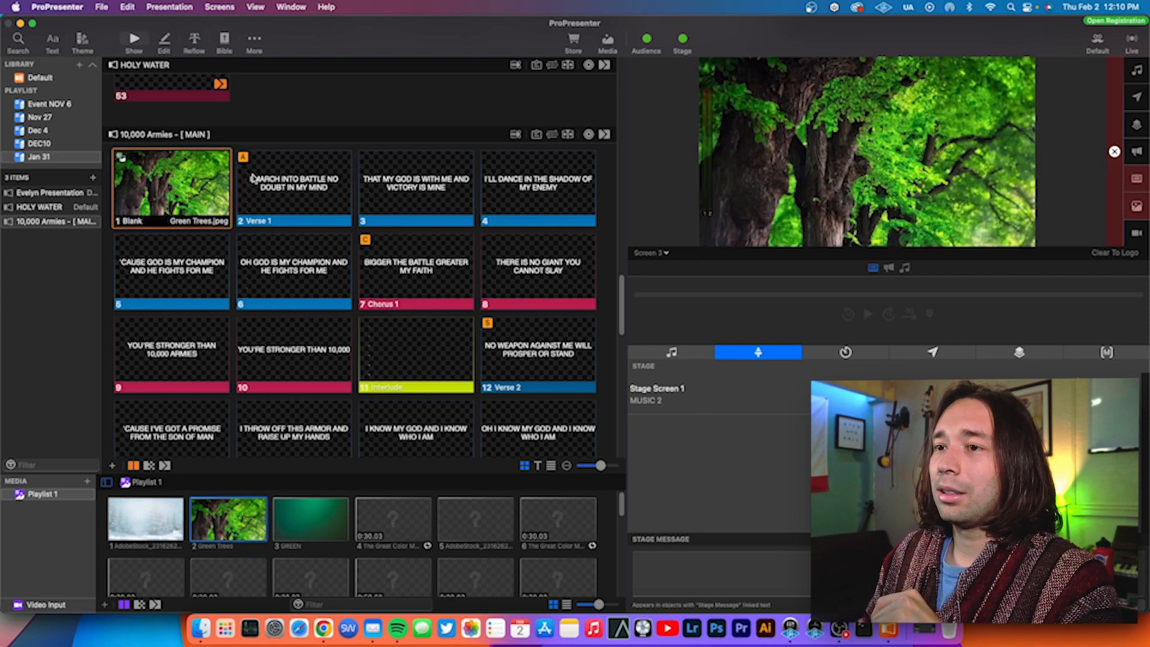
click(277, 178)
scroll(319, 214, up, 3)
scroll(319, 214, down, 3)
click(417, 154)
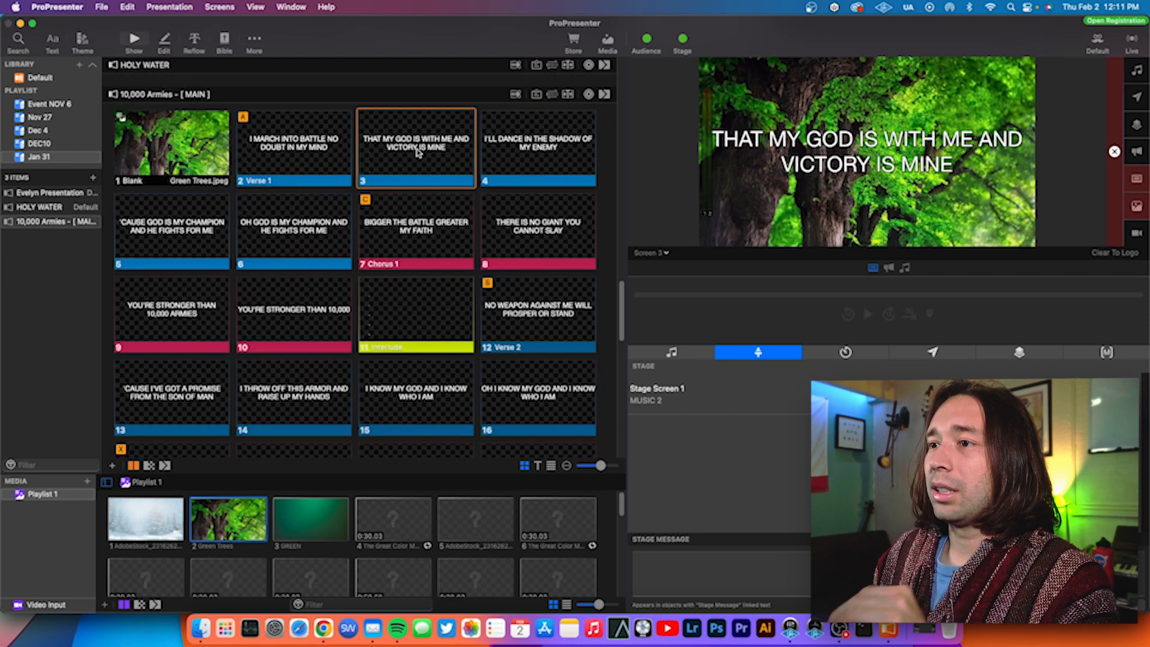
Run through 10,000 Armies live from the first Verse 1 slide to Bridge slide 27, then step back one slide.
click(337, 170)
key(Right)
key(Right)
key(Right)
key(Right)
key(Right)
key(Right)
key(Right)
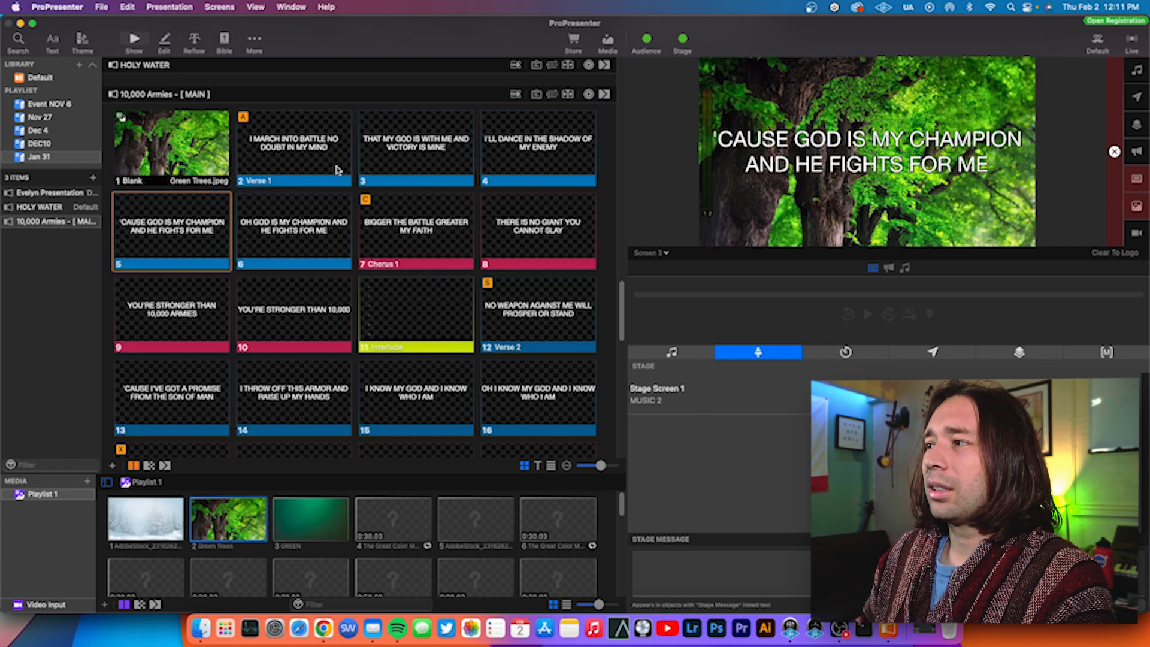
key(Right)
key(Right)
key(Right)
key(Right)
key(Right)
key(Right)
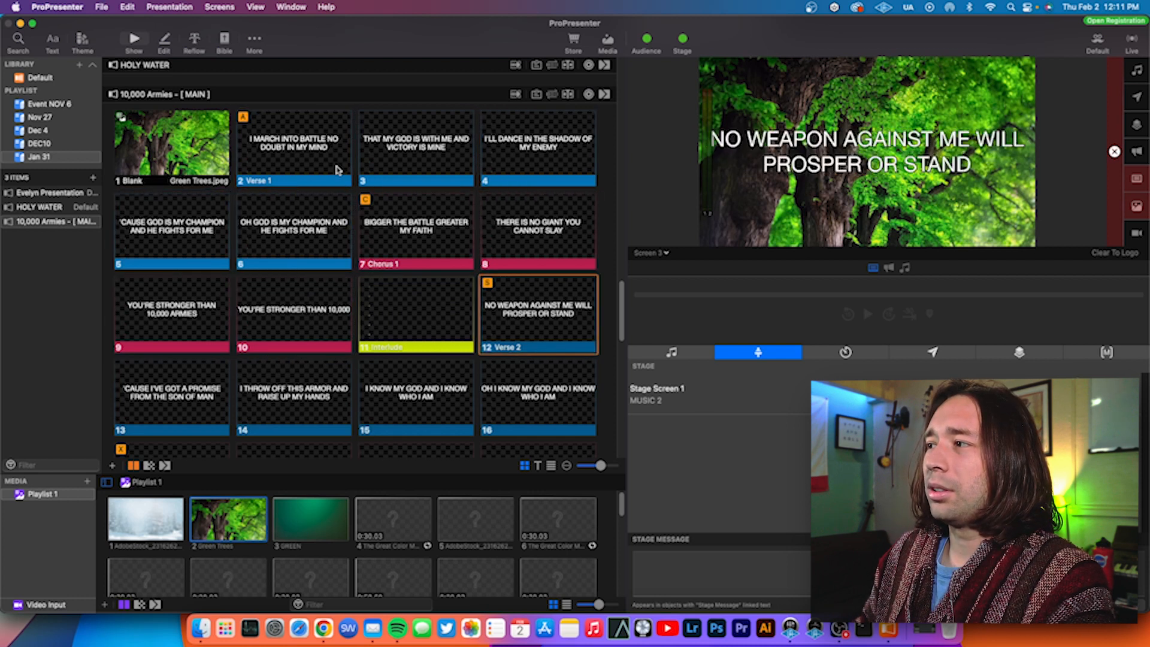
key(Right)
key(Right)
key(Right)
key(Right)
key(Right)
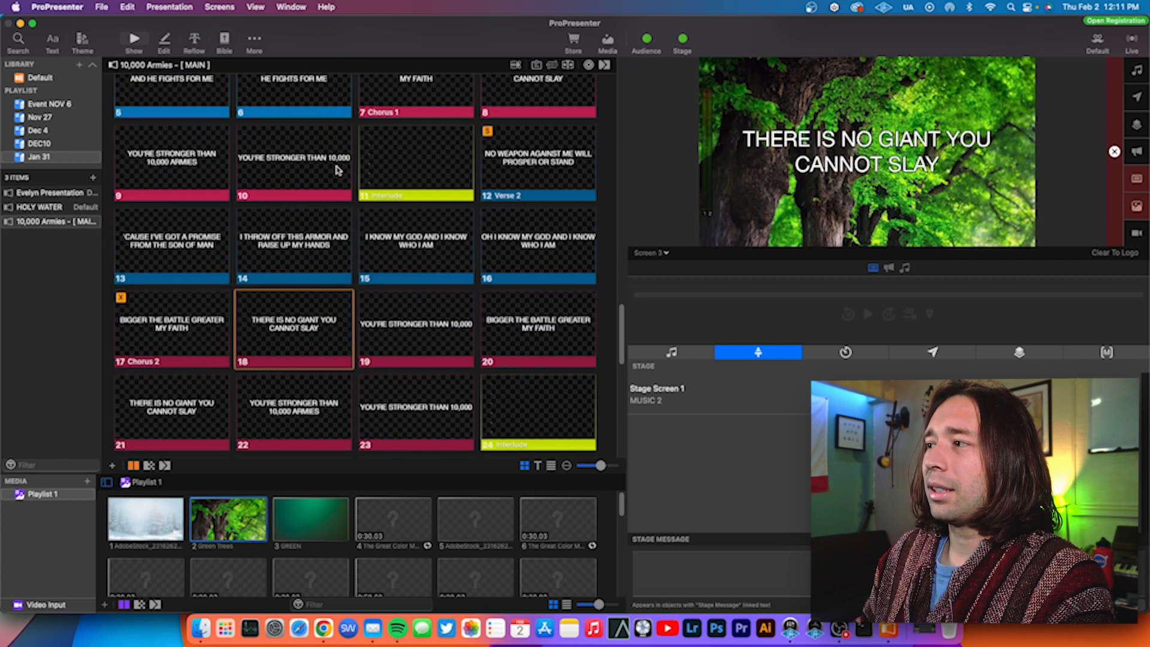
key(Right)
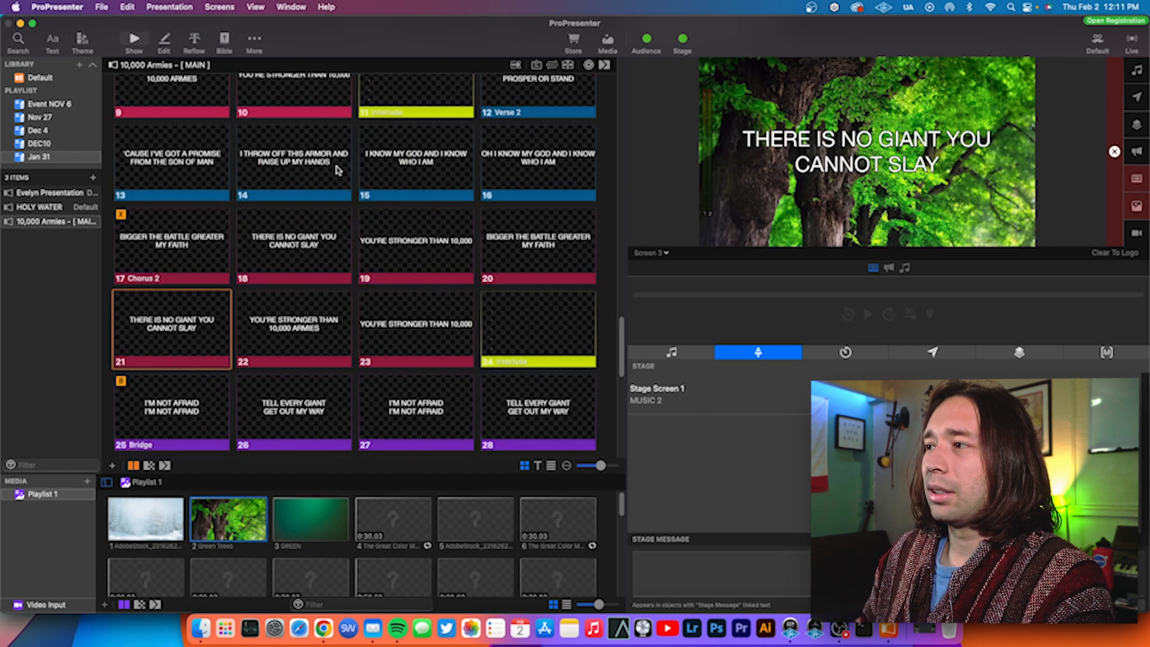
key(Right)
key(Right)
key(Right)
key(Right)
key(Right)
key(Right)
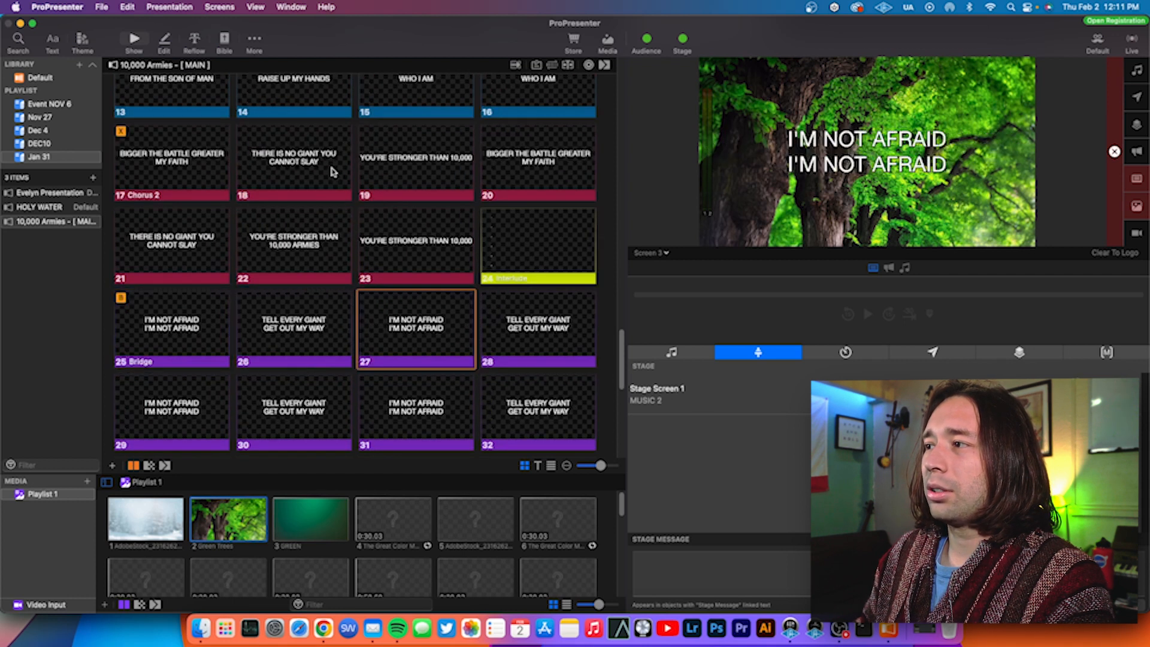
key(Left)
scroll(331, 173, up, 10)
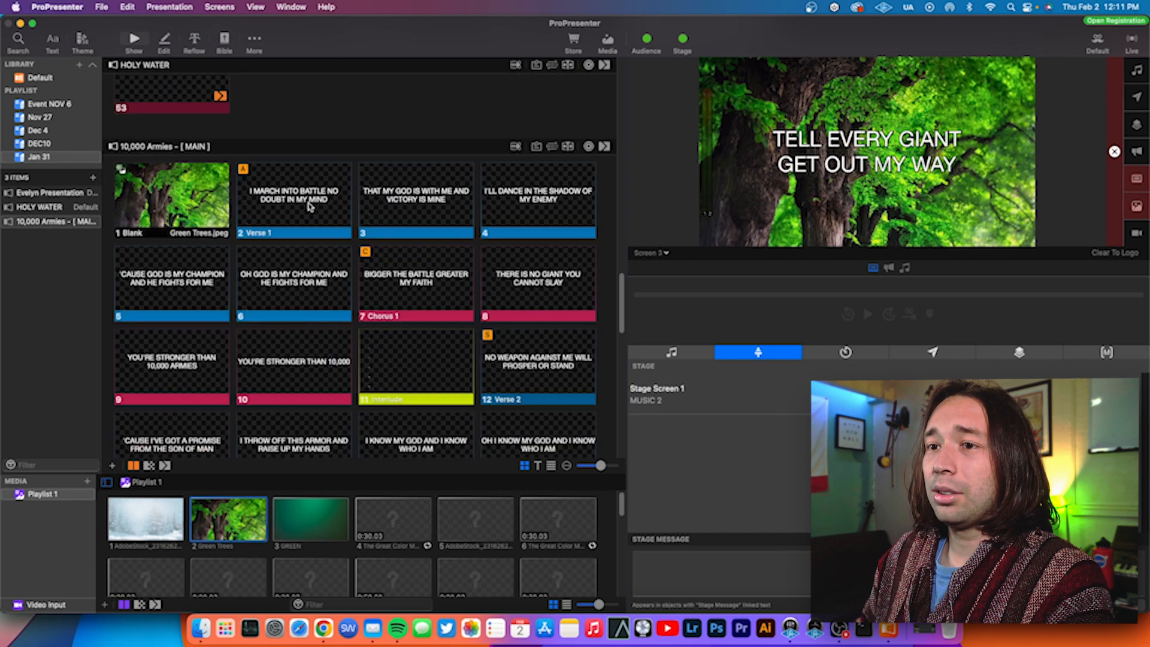
Present the opening Blank slide of 10,000 Armies and the first Verse 1 slide, returning to the Blank slide.
click(175, 202)
scroll(176, 202, down, 5)
scroll(174, 198, up, 4)
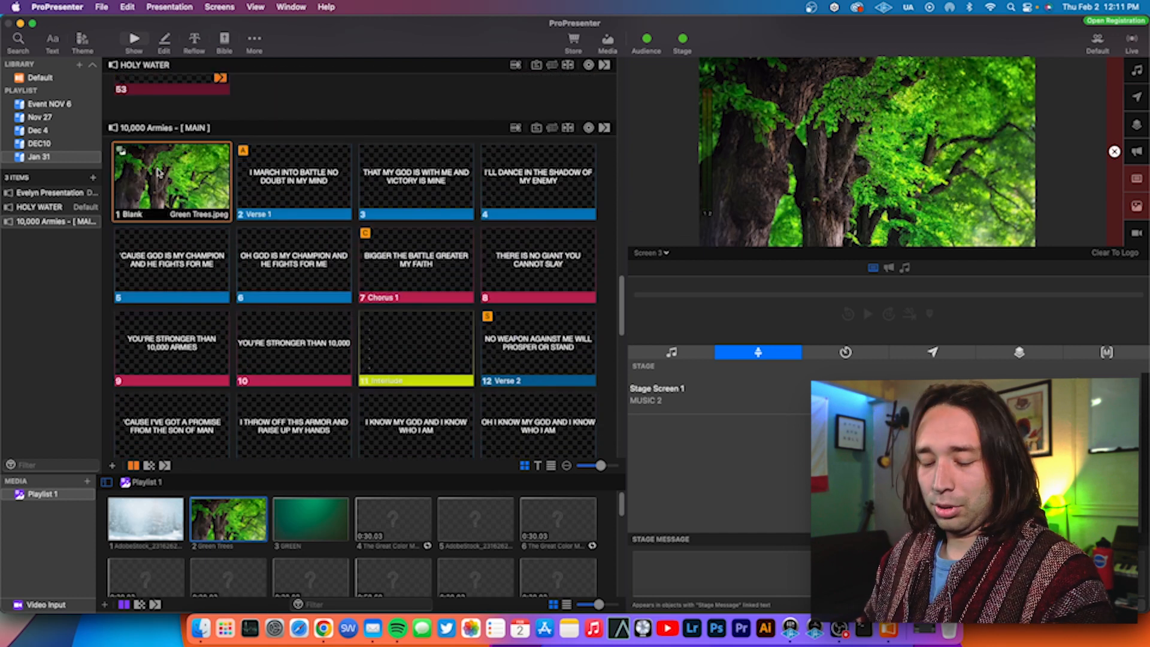
click(296, 183)
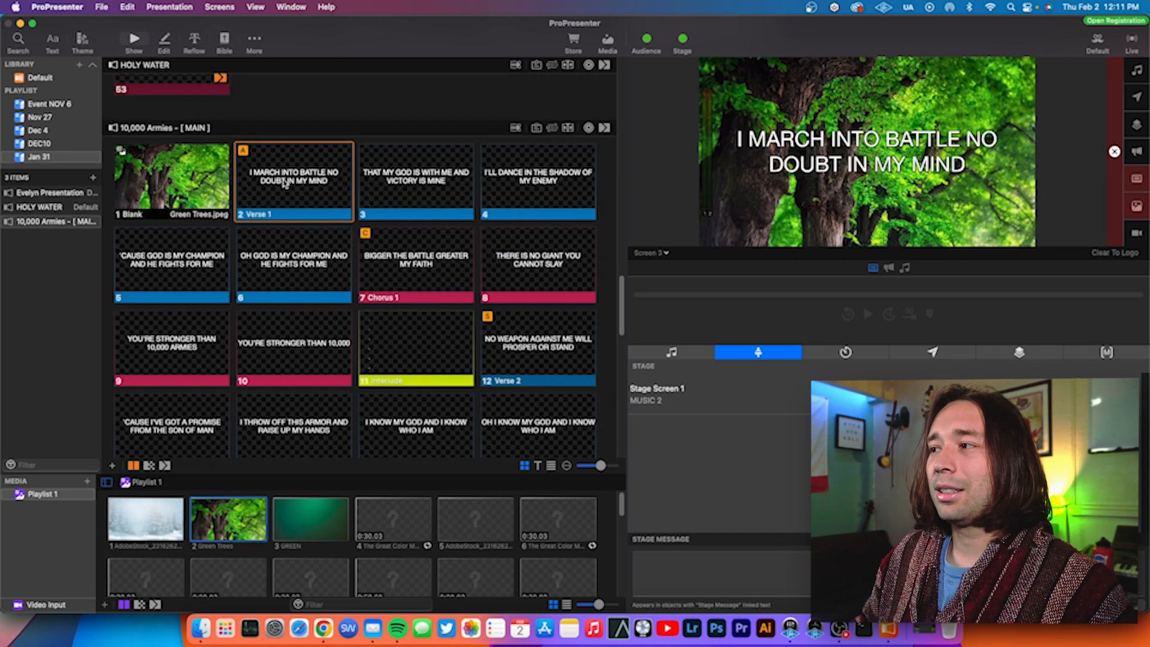
click(196, 180)
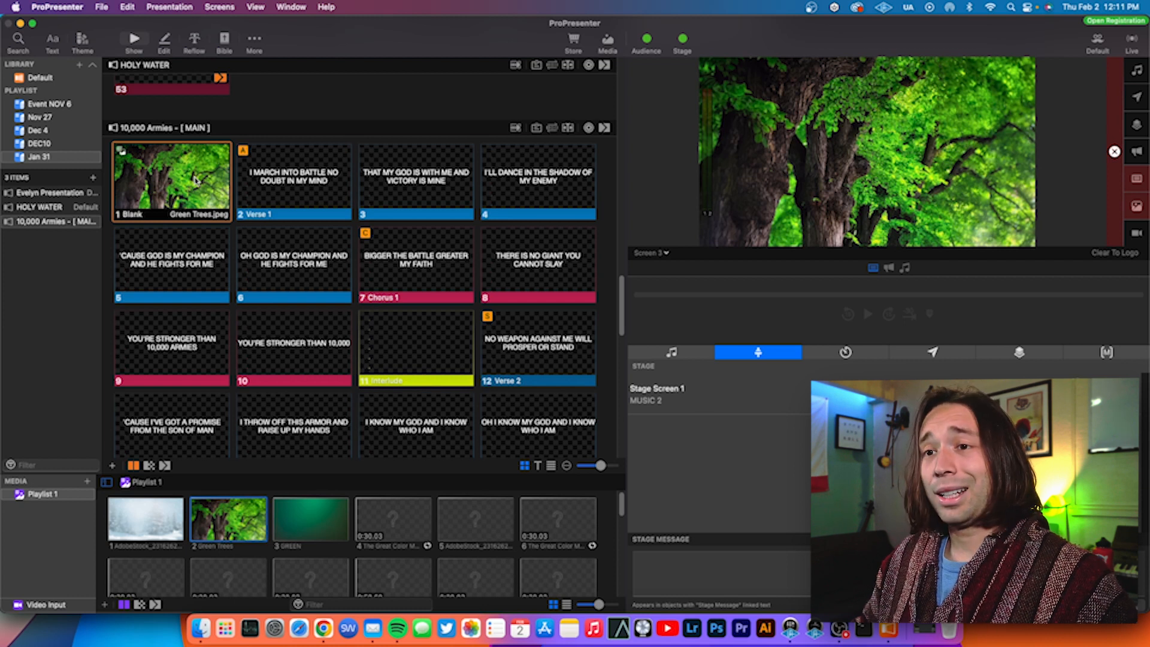
Apply the Fade transition to all slides of 10,000 Armies at once.
key(super+a)
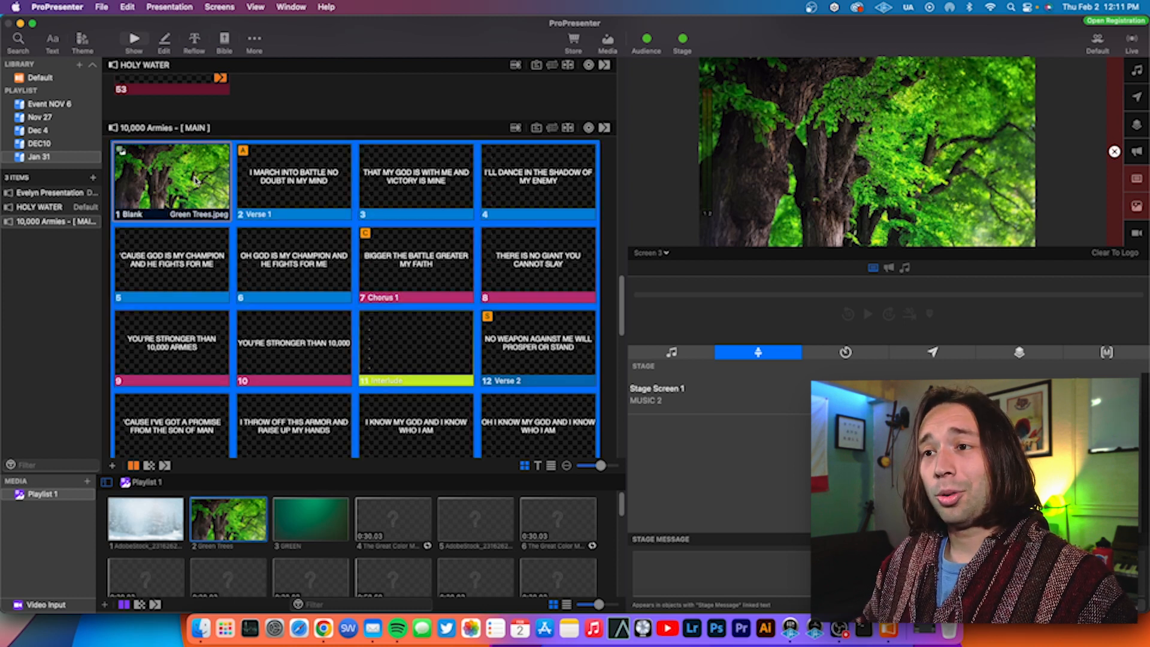
right_click(265, 177)
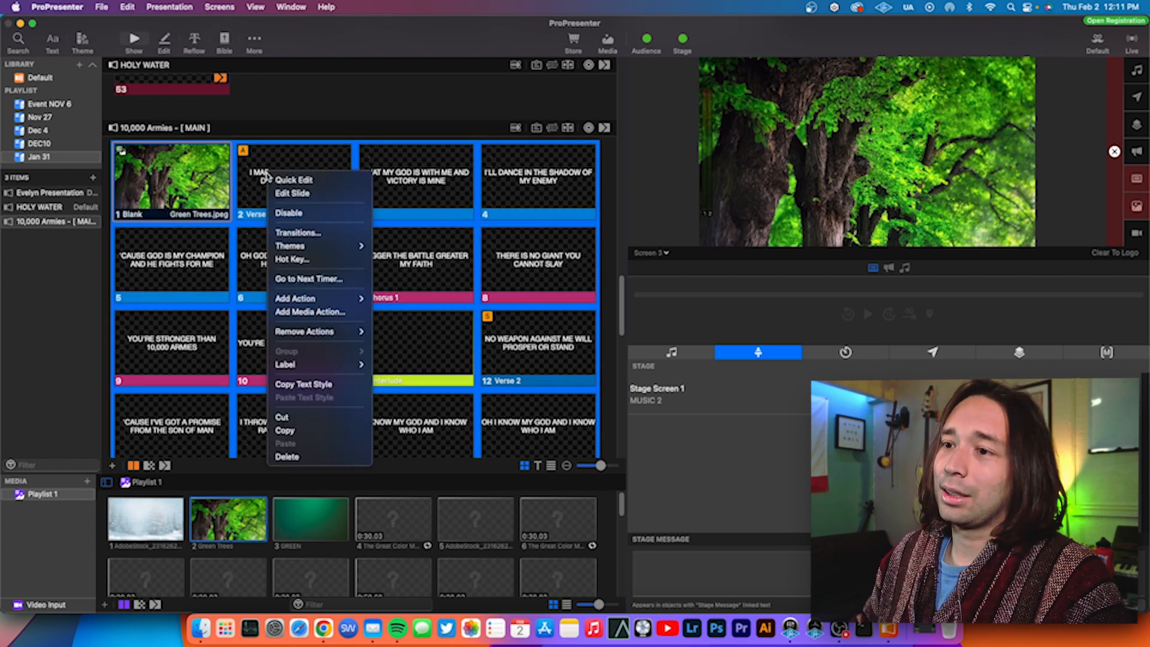
click(295, 234)
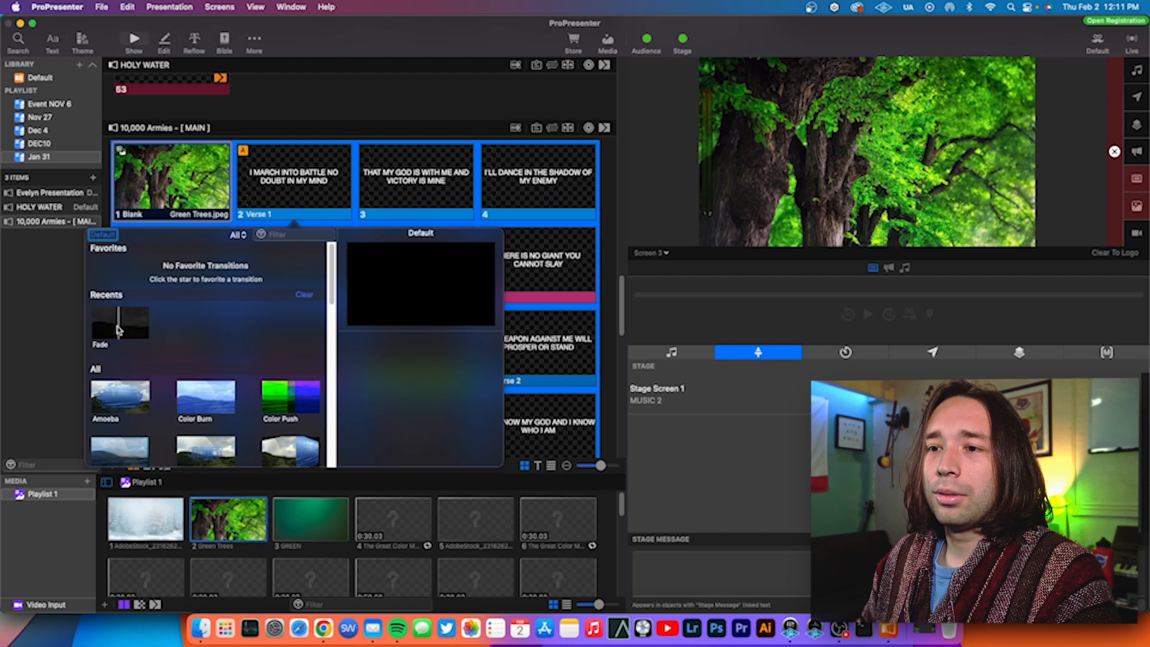
scroll(226, 316, down, 5)
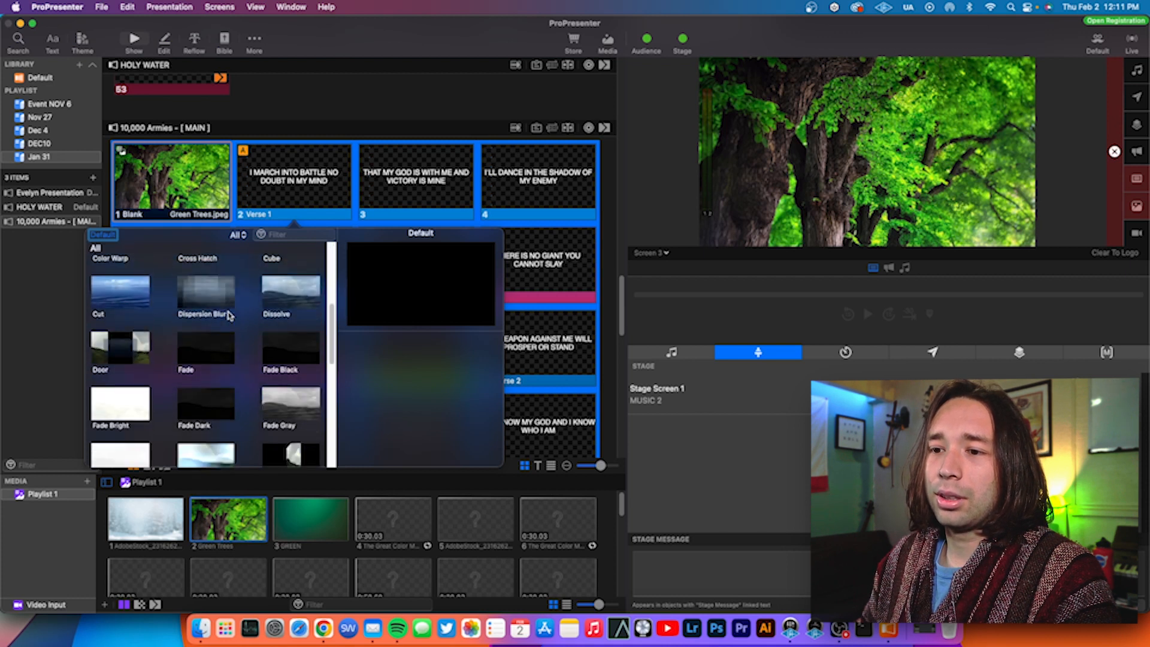
scroll(214, 294, up, 1)
click(215, 302)
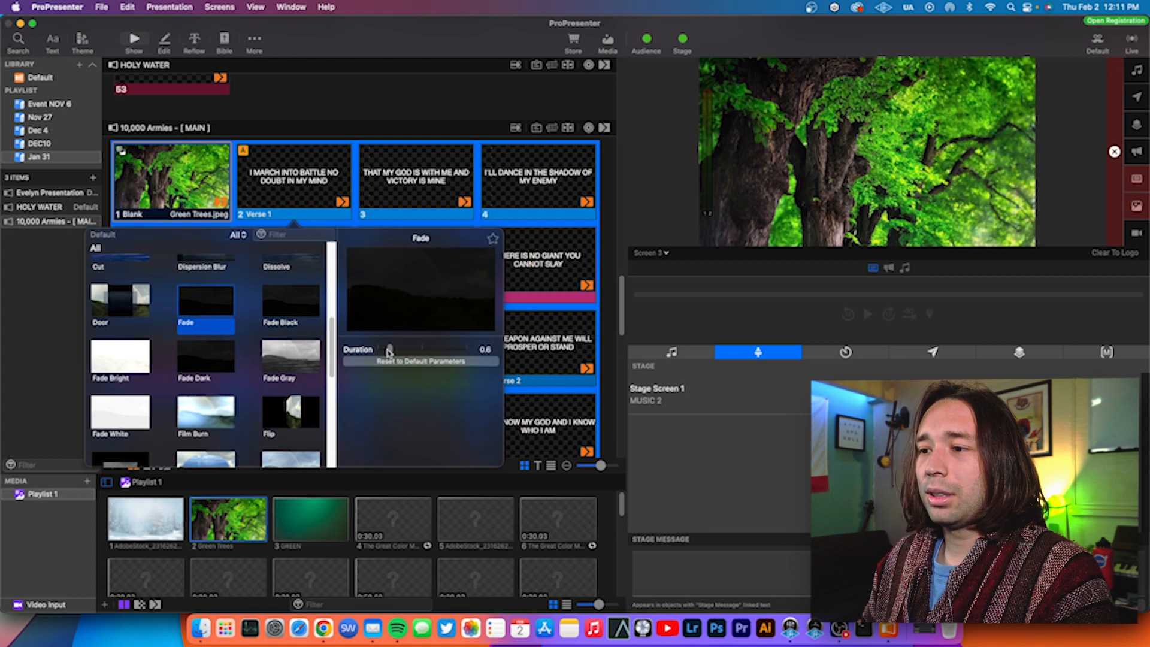
Set the Fade transition's duration to 0.4 for all selected slides and close the transition settings.
drag(389, 352, 386, 353)
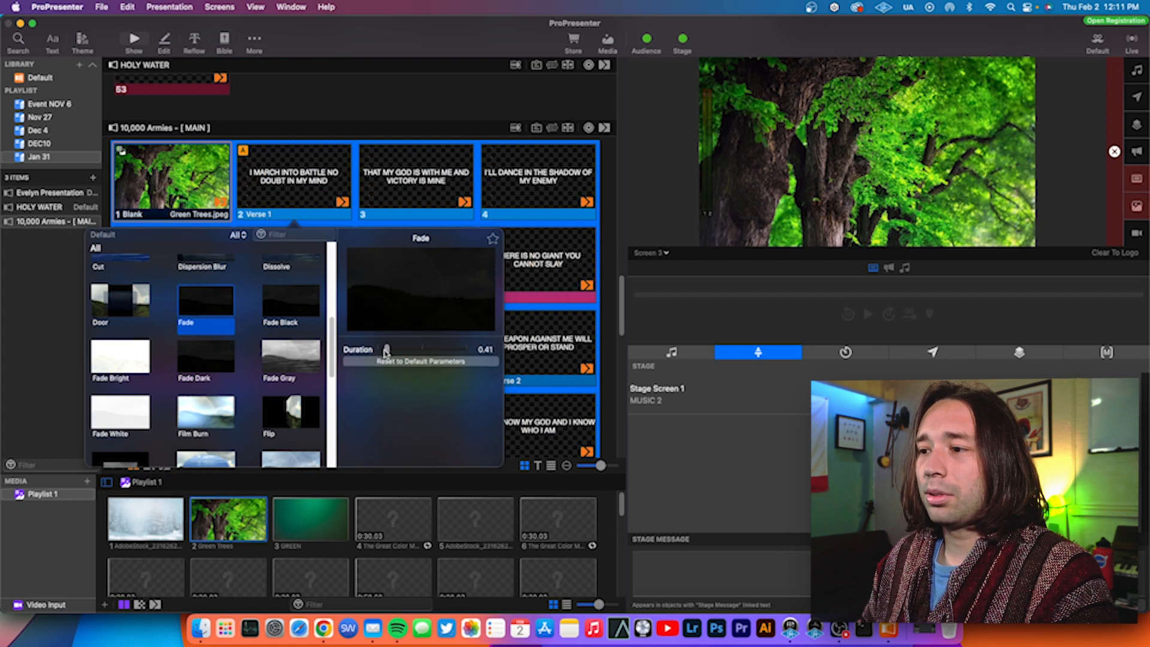
click(483, 346)
text(0)
click(312, 110)
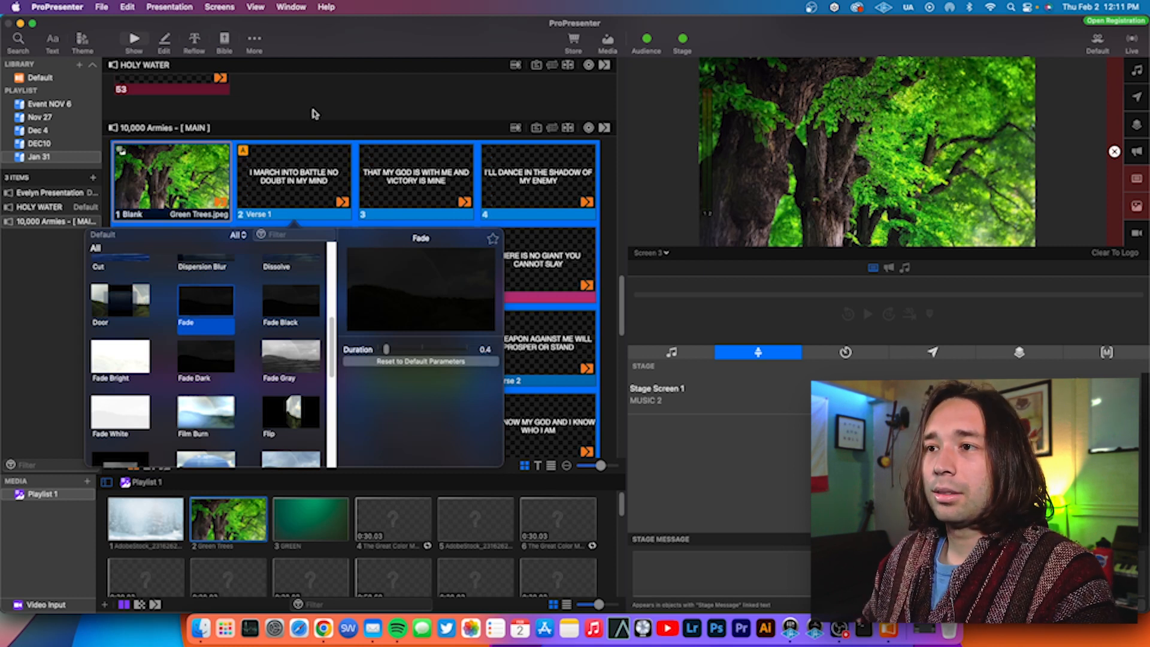
click(257, 170)
Present the opening Blank slide of 10,000 Armies and advance to Verse 1 slide 3 to check the fade.
click(178, 195)
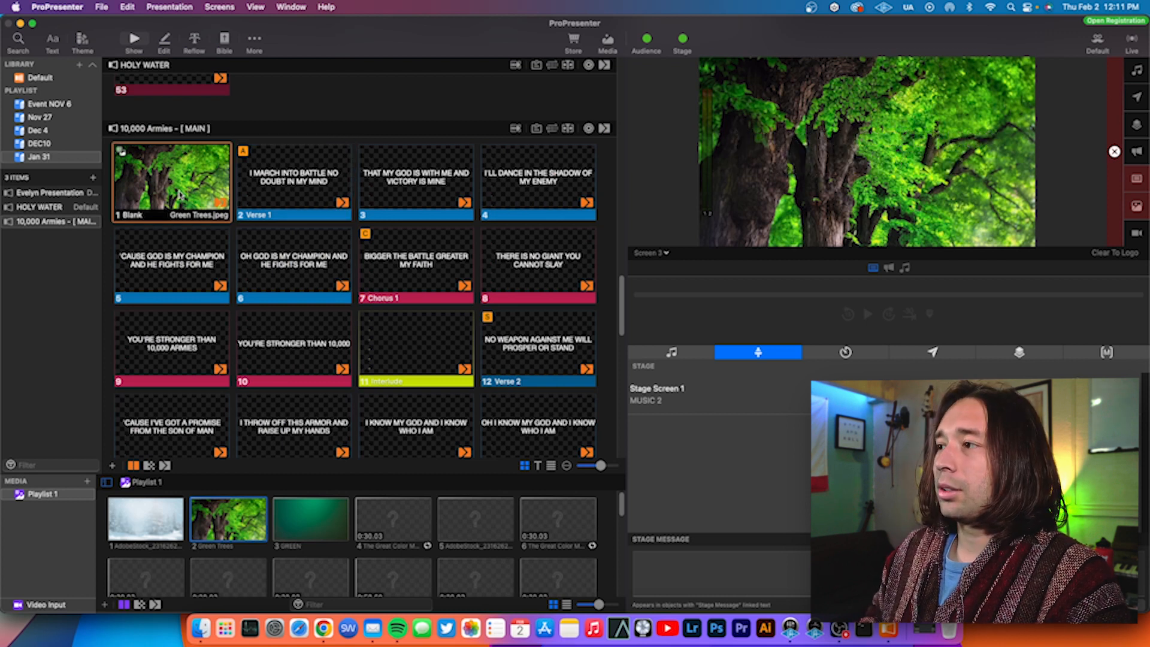
key(Right)
key(Right)
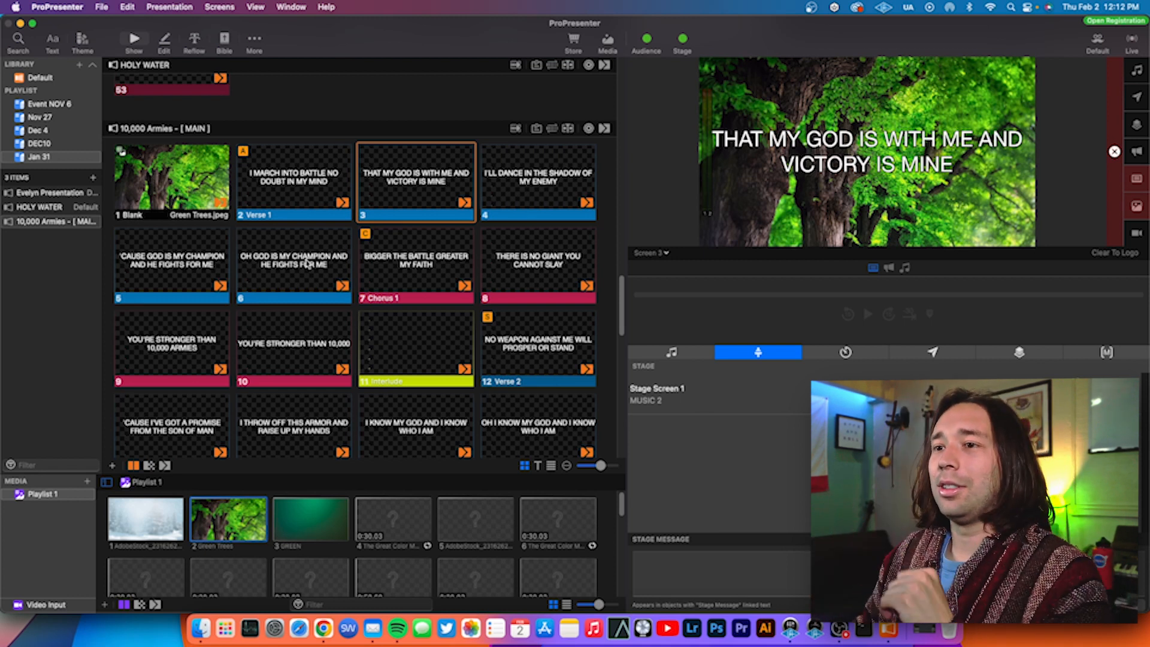
Present 10,000 Armies again from the opening Blank slide and advance through Verse 1 to slide 5.
scroll(307, 262, down, 12)
scroll(265, 295, down, 3)
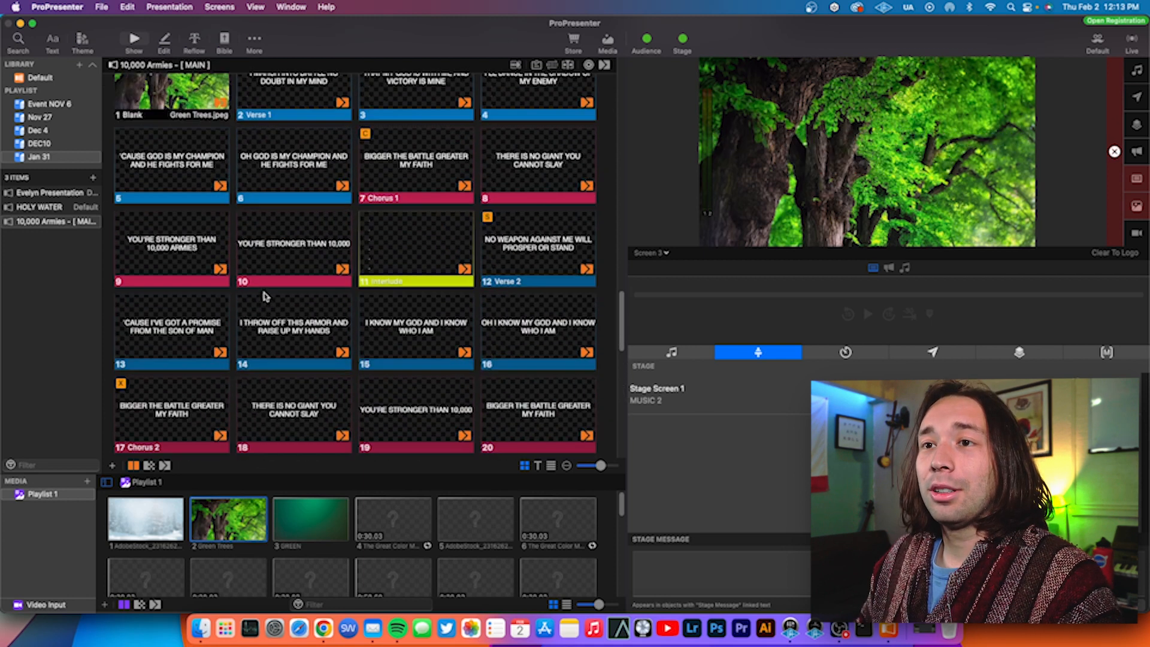
scroll(266, 296, up, 2)
scroll(266, 296, up, 2)
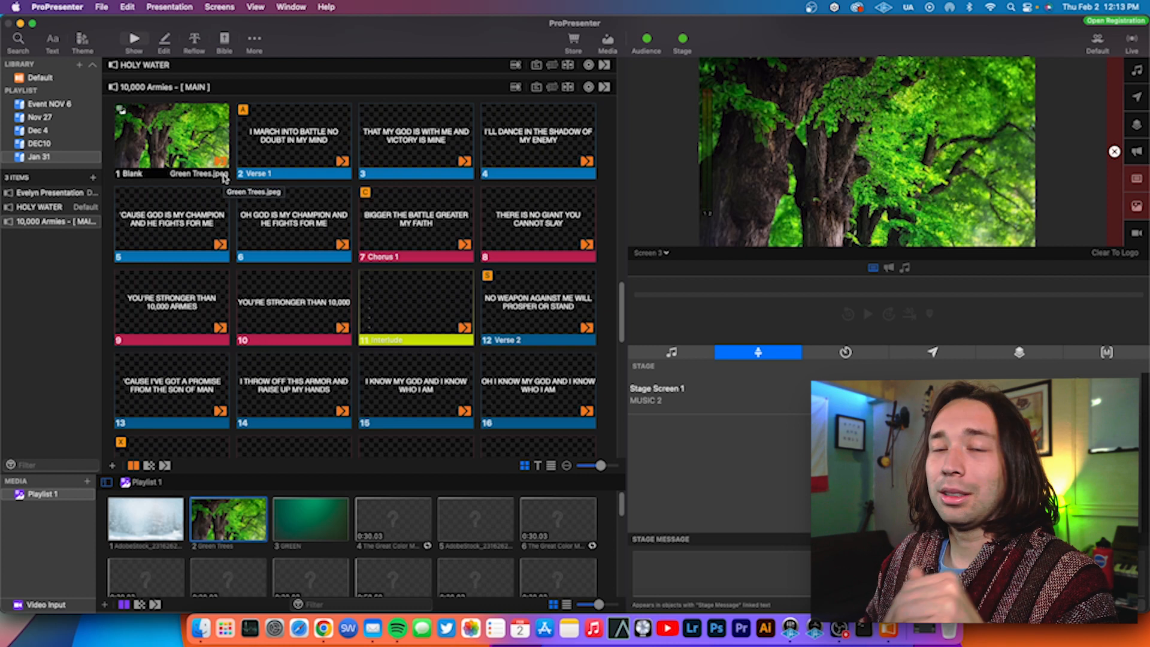
click(175, 135)
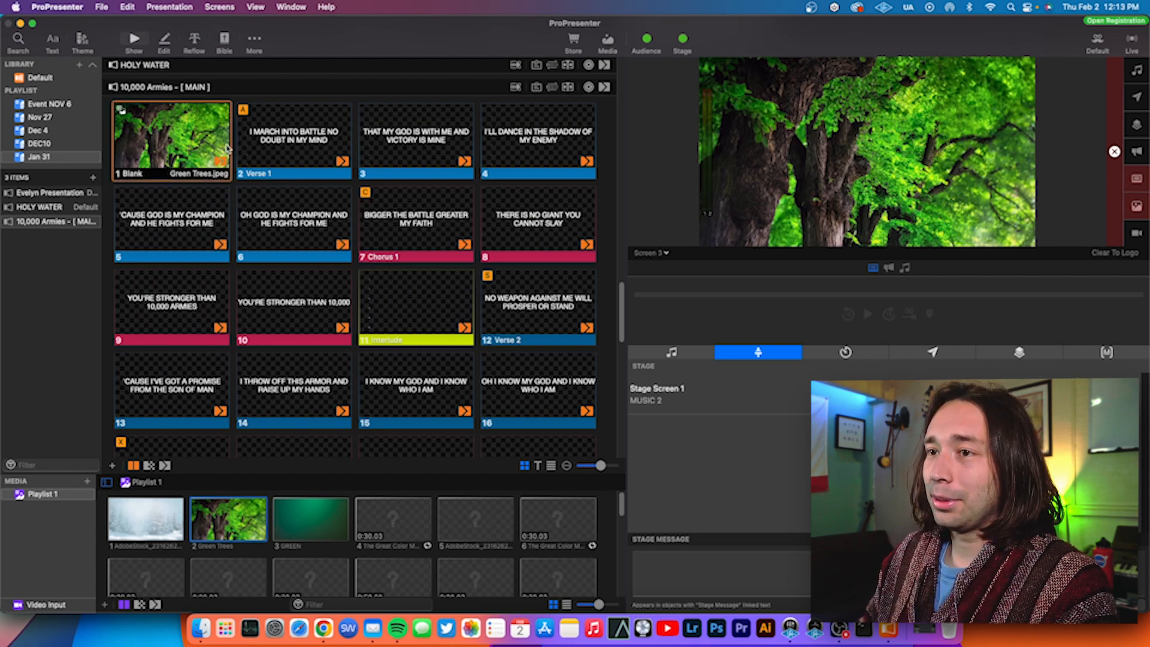
key(Right)
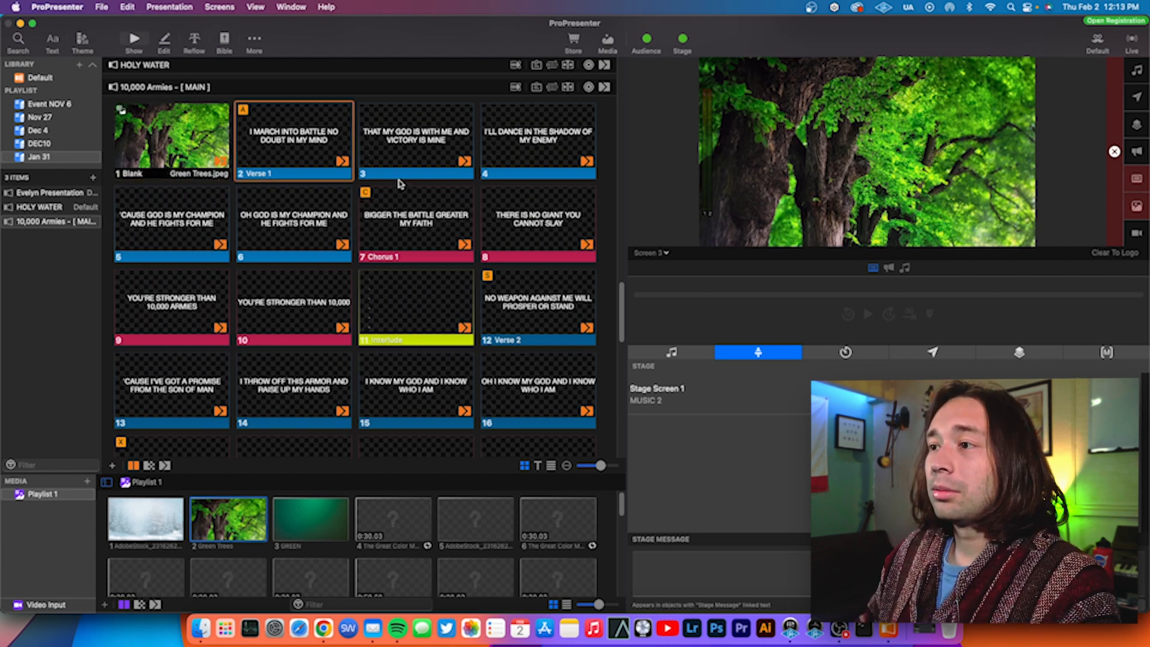
key(Right)
key(Right)
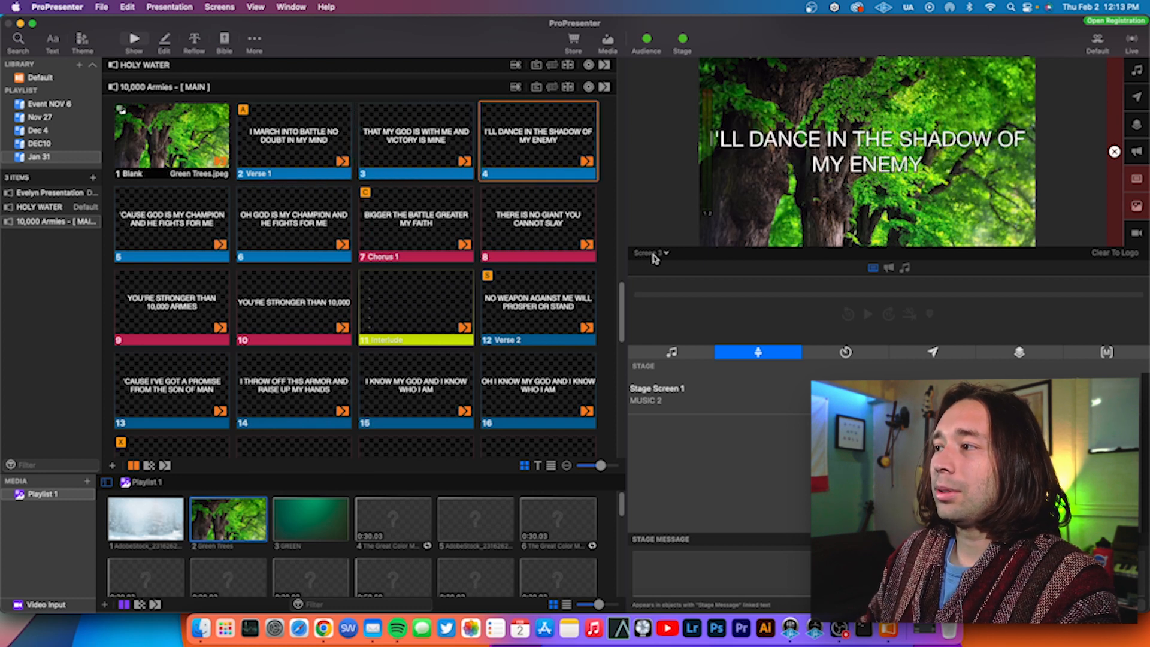
key(Right)
Switch the output preview to Stage Screen 1 and run through Verse 1 from the opening Blank slide.
click(653, 254)
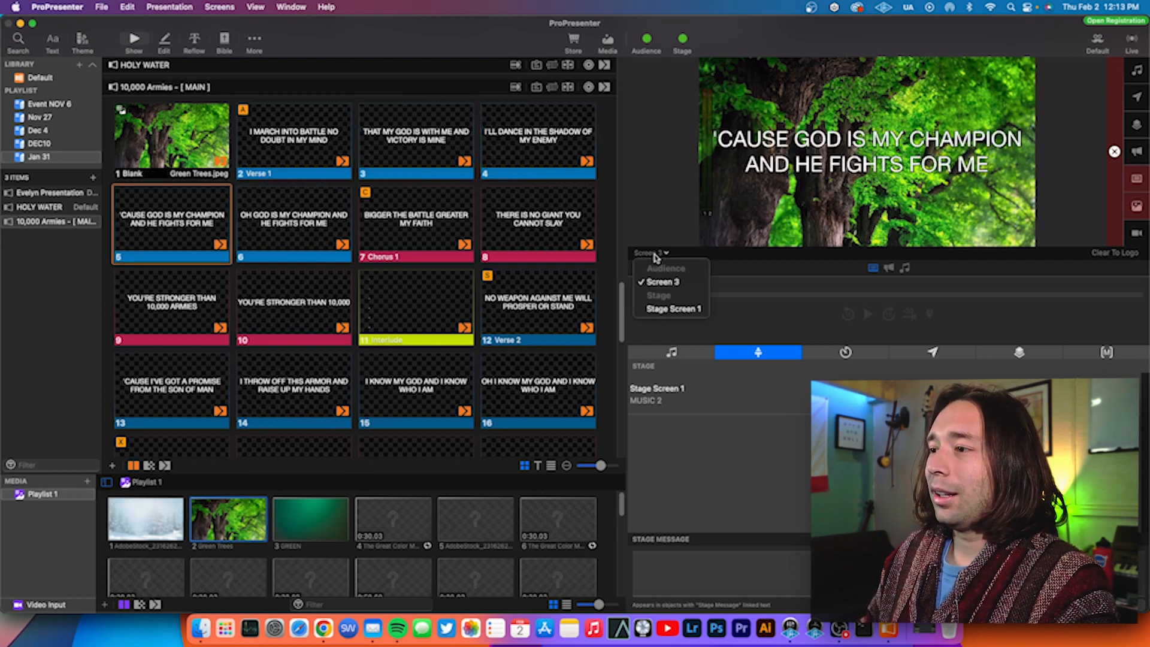
click(664, 308)
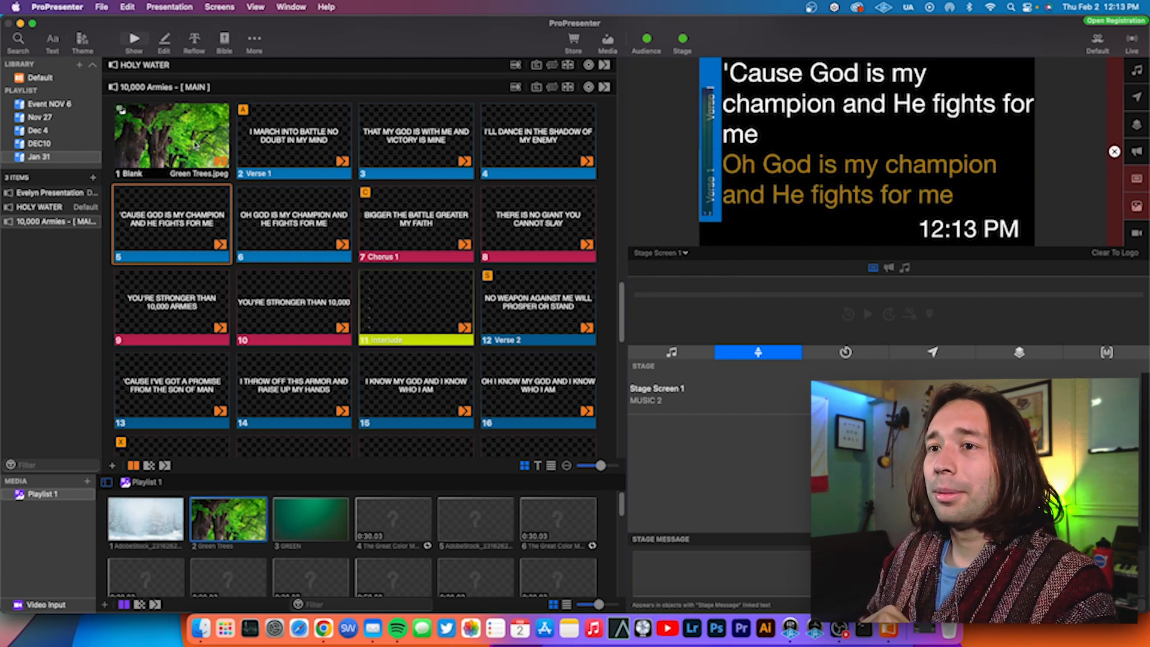
click(189, 144)
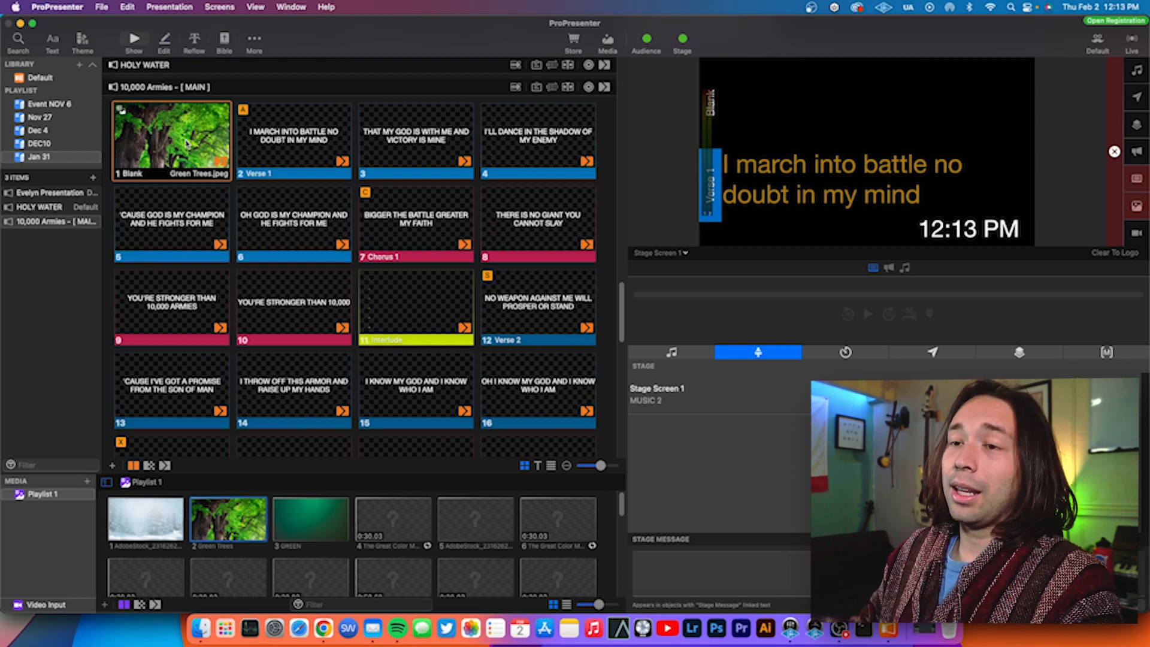
key(Right)
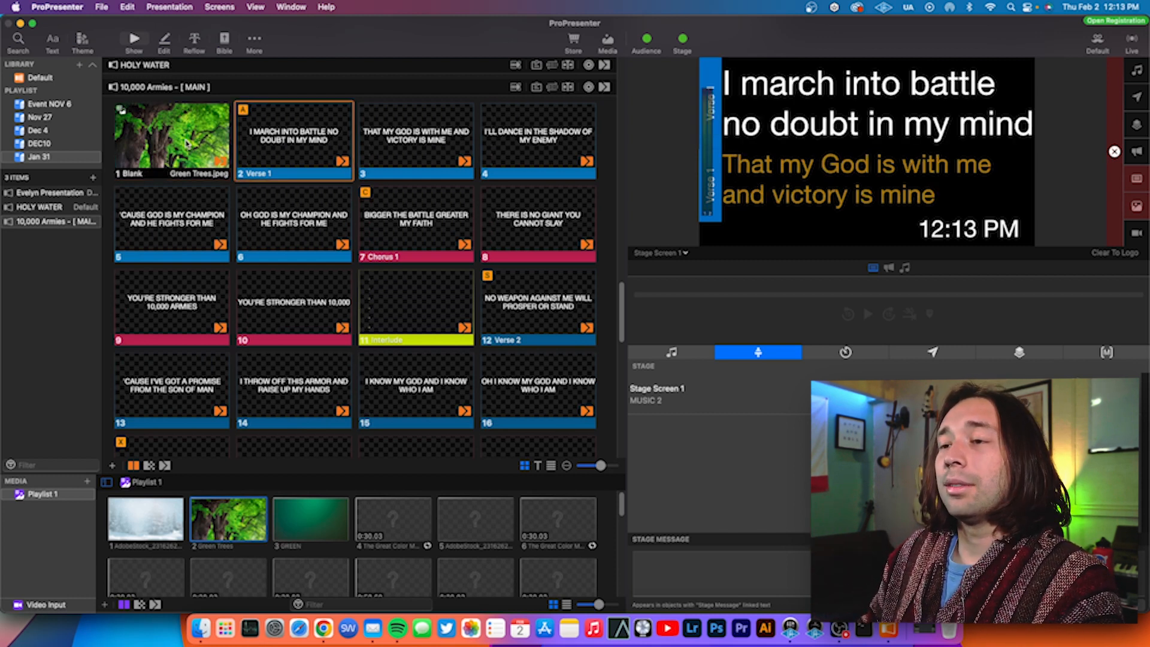
key(Right)
key(Right)
key(Right)
key(Right)
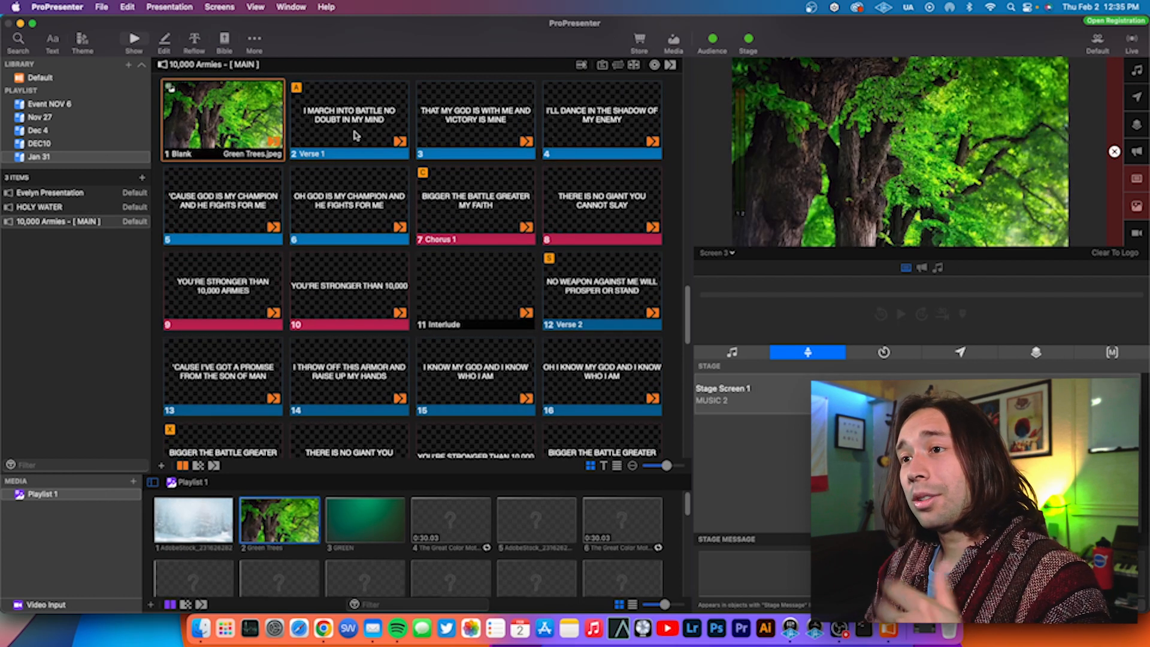
Present the first Verse 1 slide live and advance through the verse to slide 6.
click(359, 121)
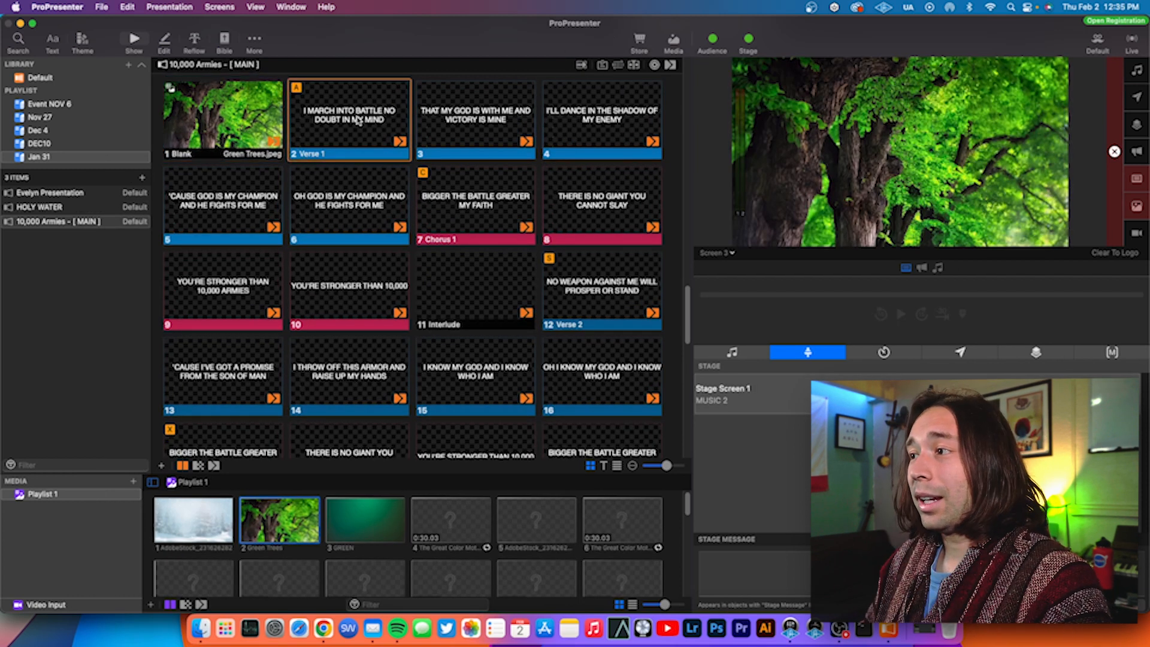
key(Right)
key(Right)
key(Right)
key(Right)
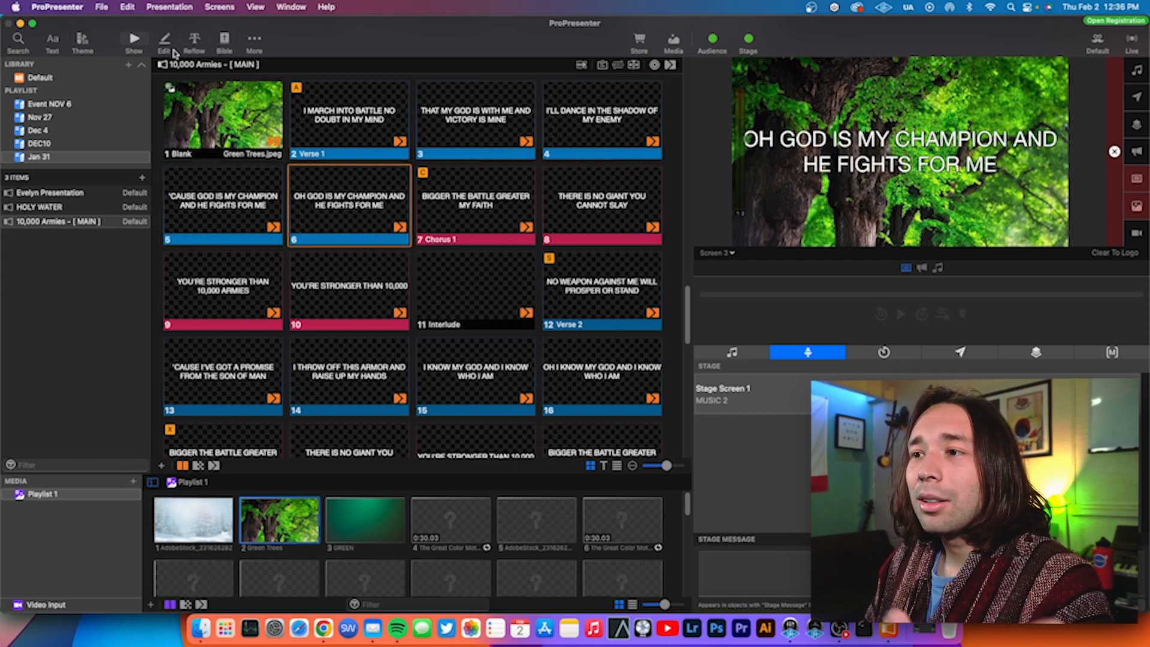
Look through the lyric slides for text running too wide, and present Chorus 1 slide 10 live.
scroll(380, 217, down, 5)
scroll(379, 217, down, 8)
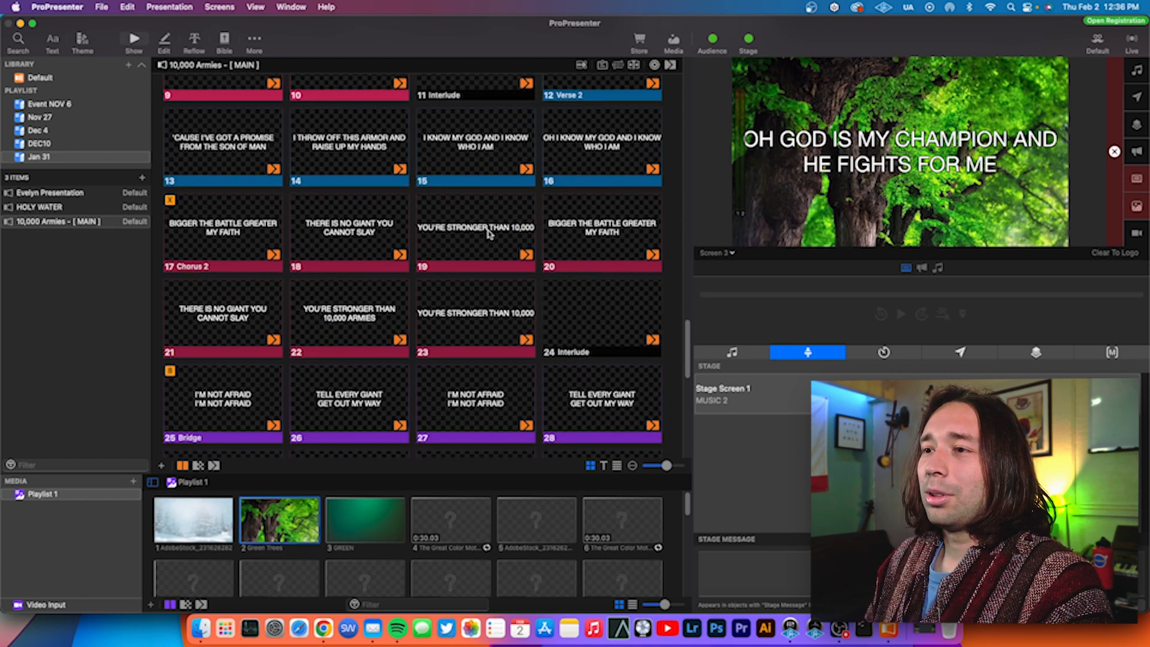
scroll(488, 234, up, 3)
click(325, 112)
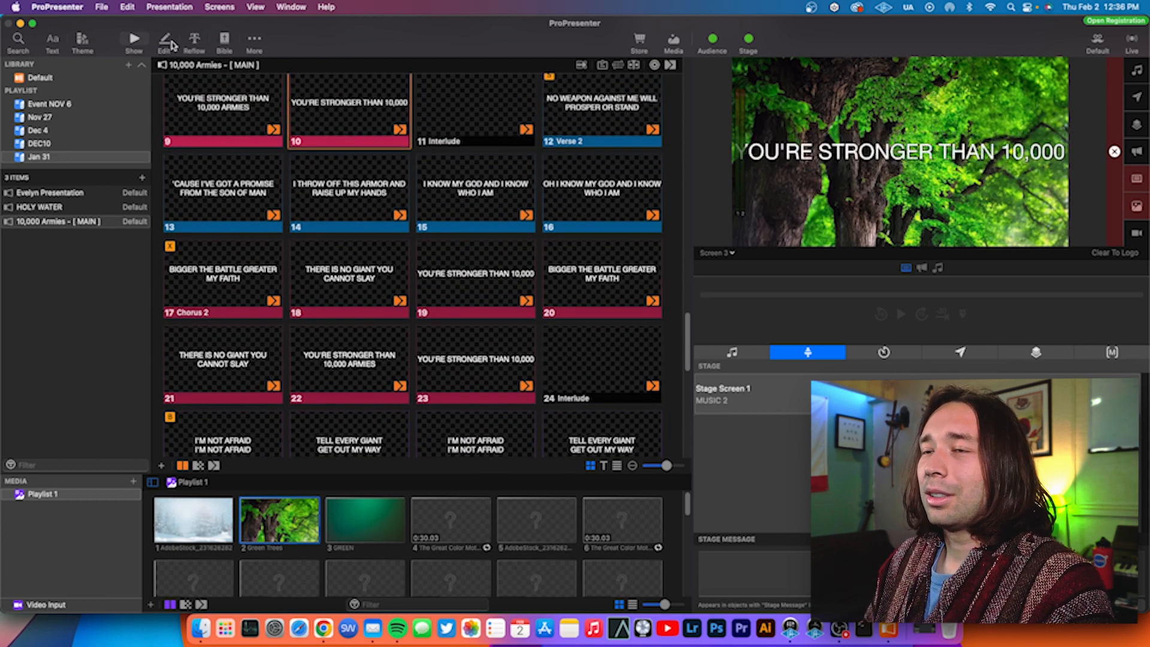
scroll(335, 223, up, 5)
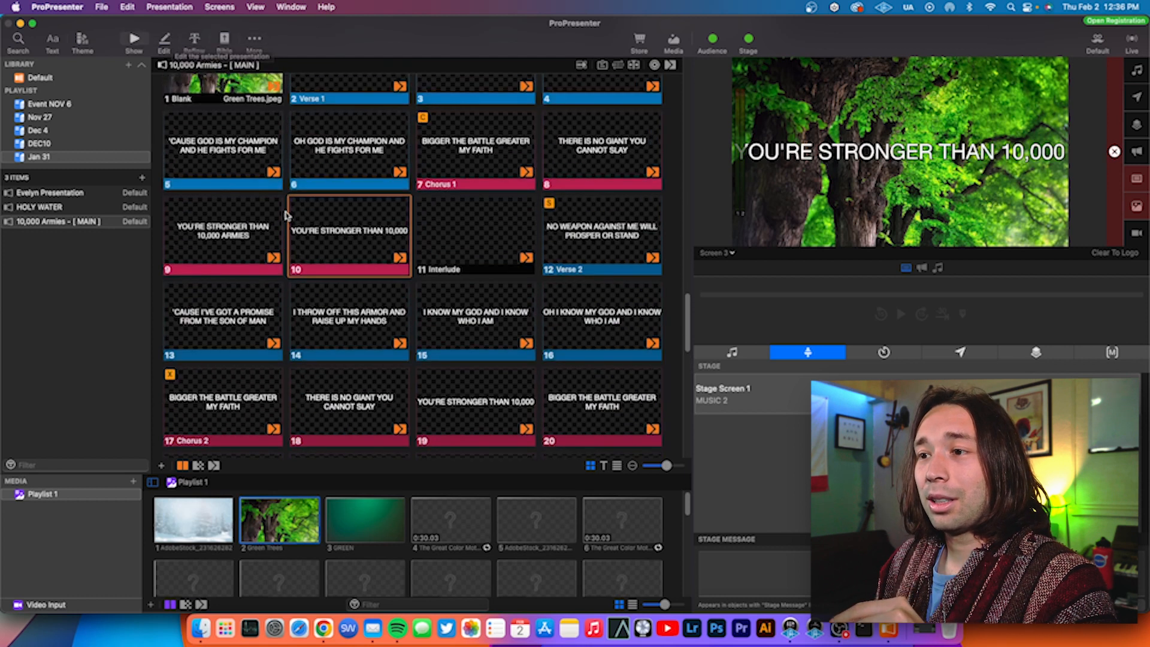
Open slide 10, "You're stronger than 10,000", in the editor and reduce its text size to 105.
click(165, 42)
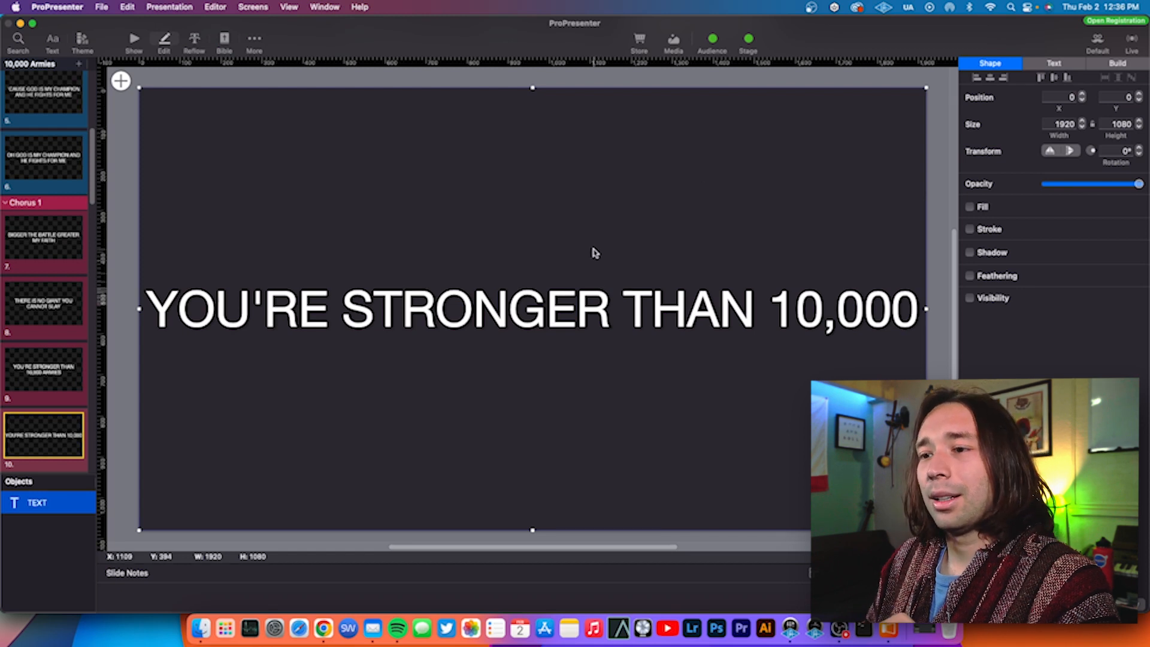
click(1060, 65)
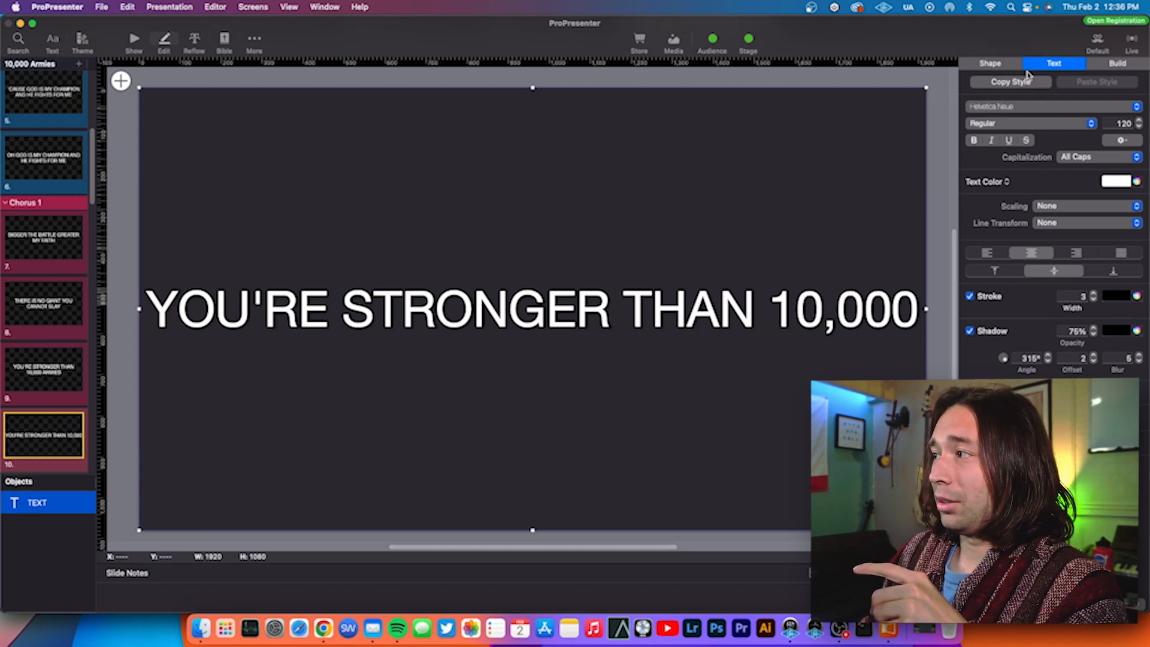
click(1138, 125)
click(1139, 120)
click(1139, 120)
click(1139, 127)
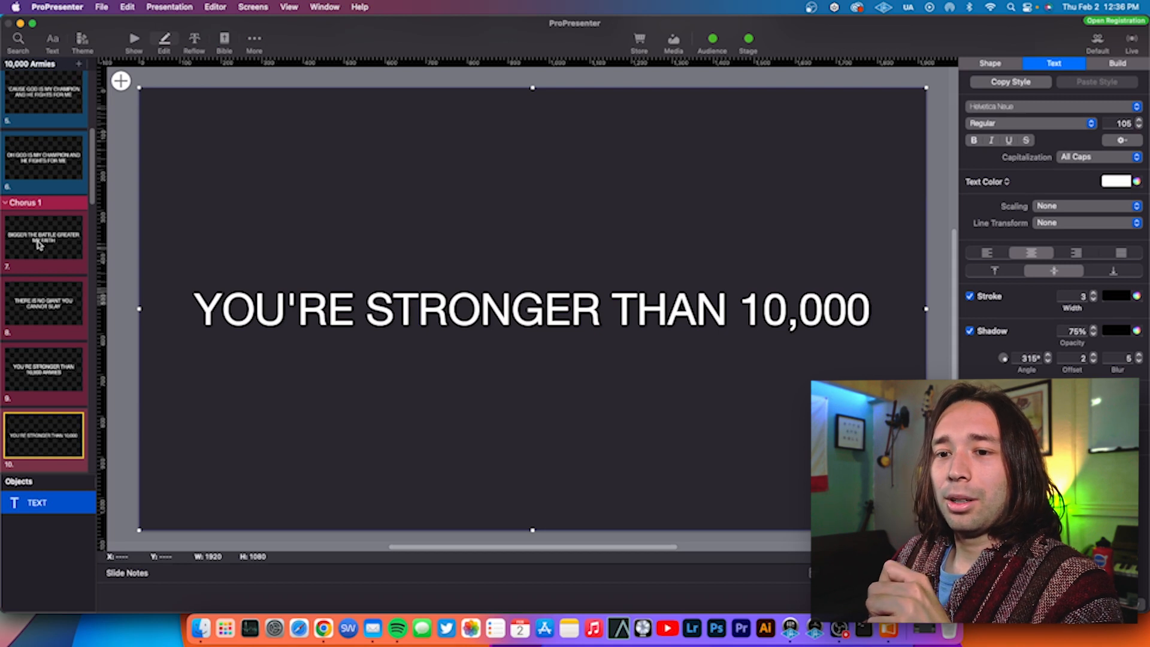
Find the repeated "You're stronger than 10,000" line on Chorus 2 slide 19 and set its text size to 105.
scroll(40, 244, down, 5)
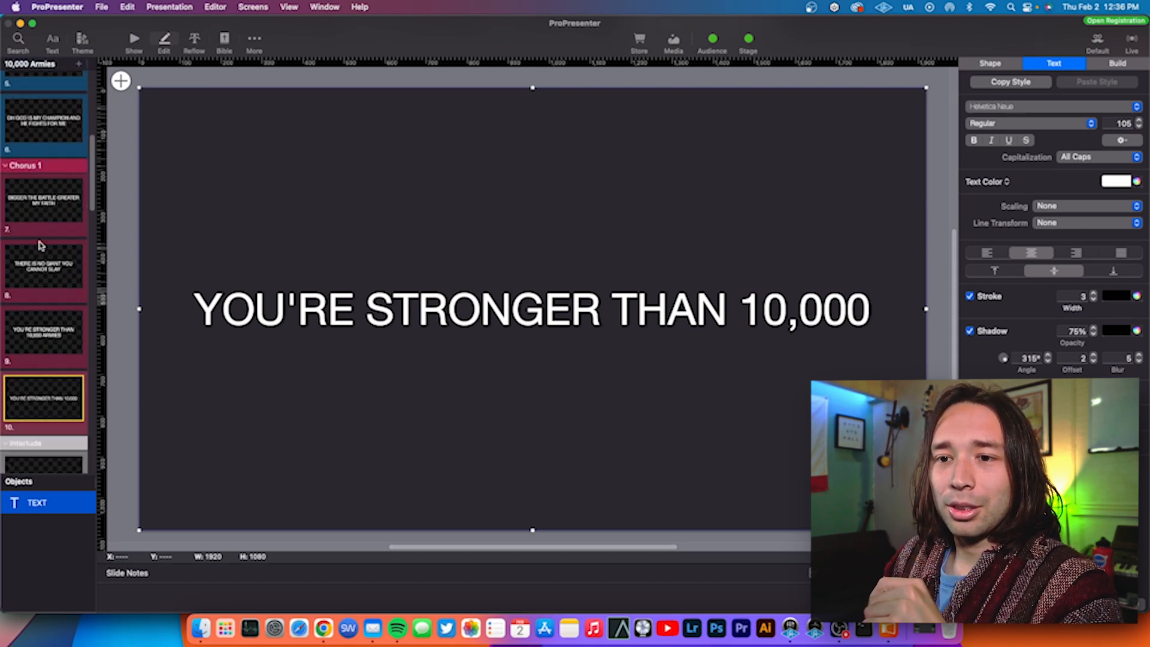
scroll(41, 244, down, 3)
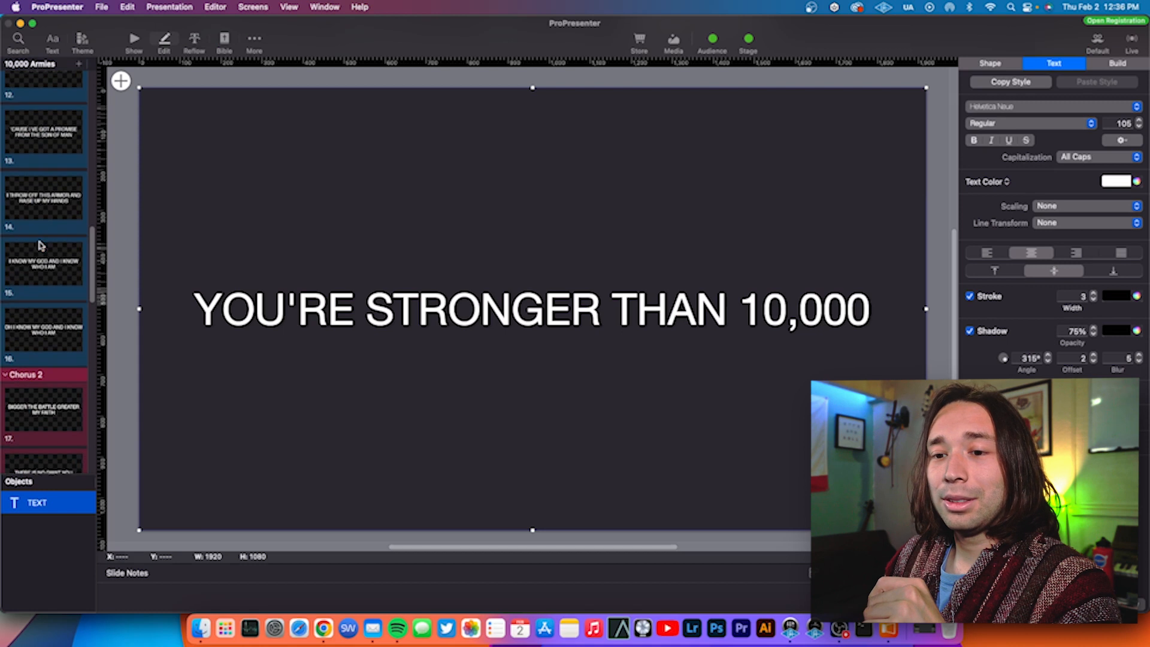
scroll(40, 244, up, 1)
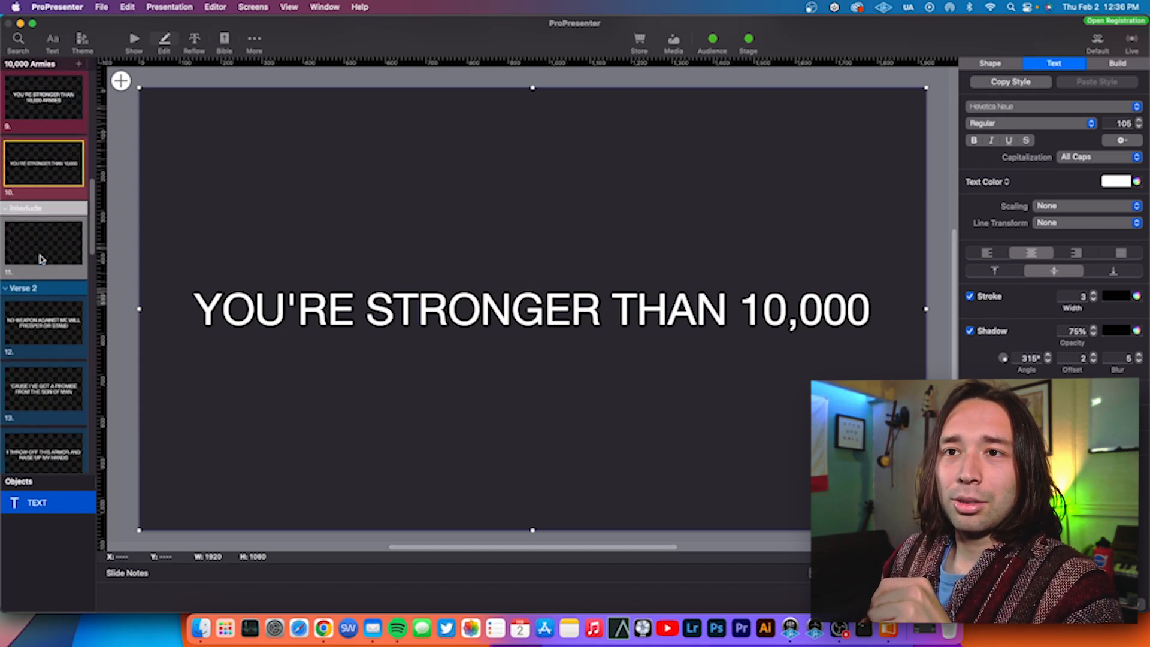
scroll(51, 129, up, 3)
scroll(52, 153, up, 8)
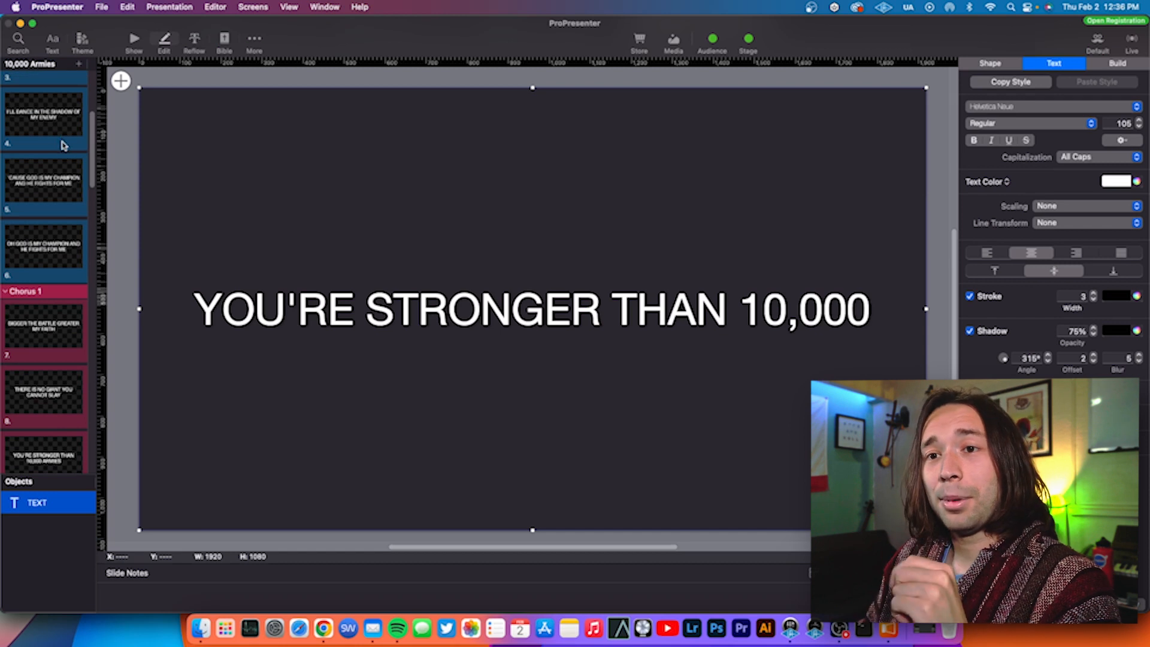
scroll(63, 144, down, 15)
scroll(61, 145, down, 6)
click(59, 245)
click(383, 292)
click(1115, 123)
text(1)
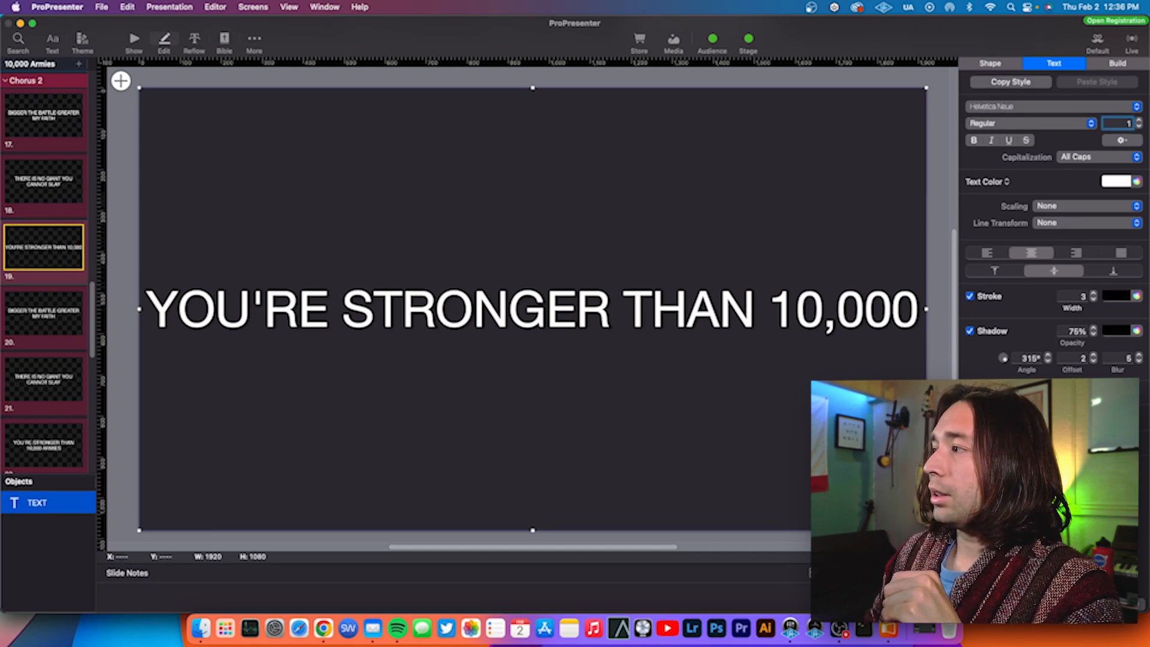
key(Return)
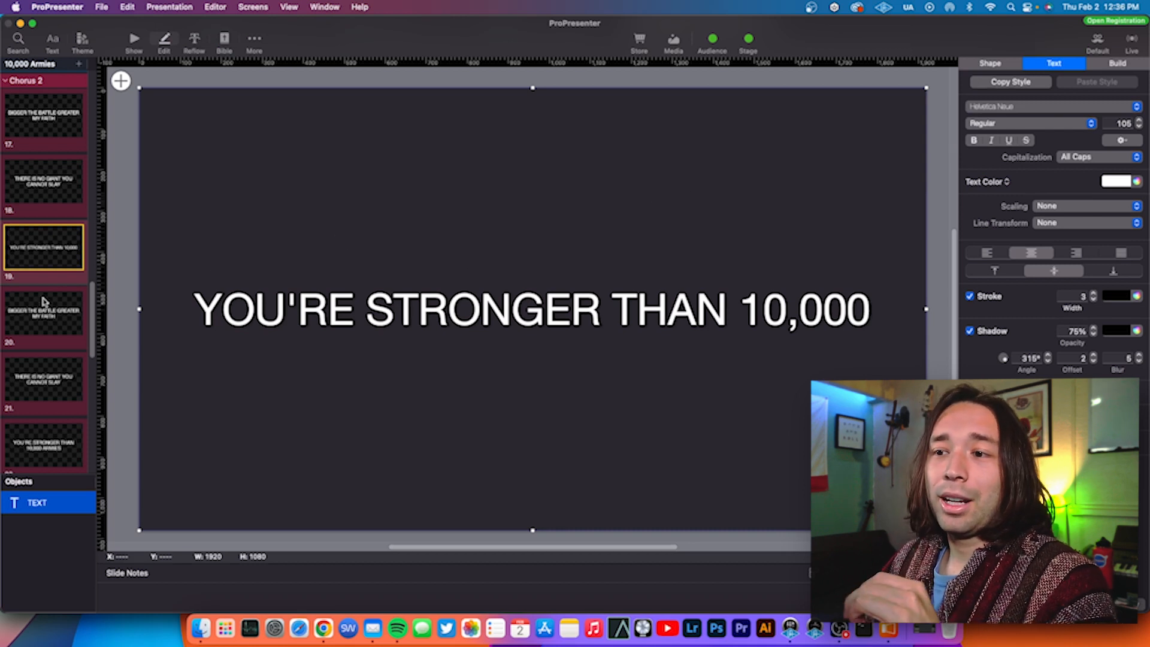
Open Chorus 2 slide 21, "There is no giant you cannot slay", and inspect its text settings.
scroll(43, 301, down, 2)
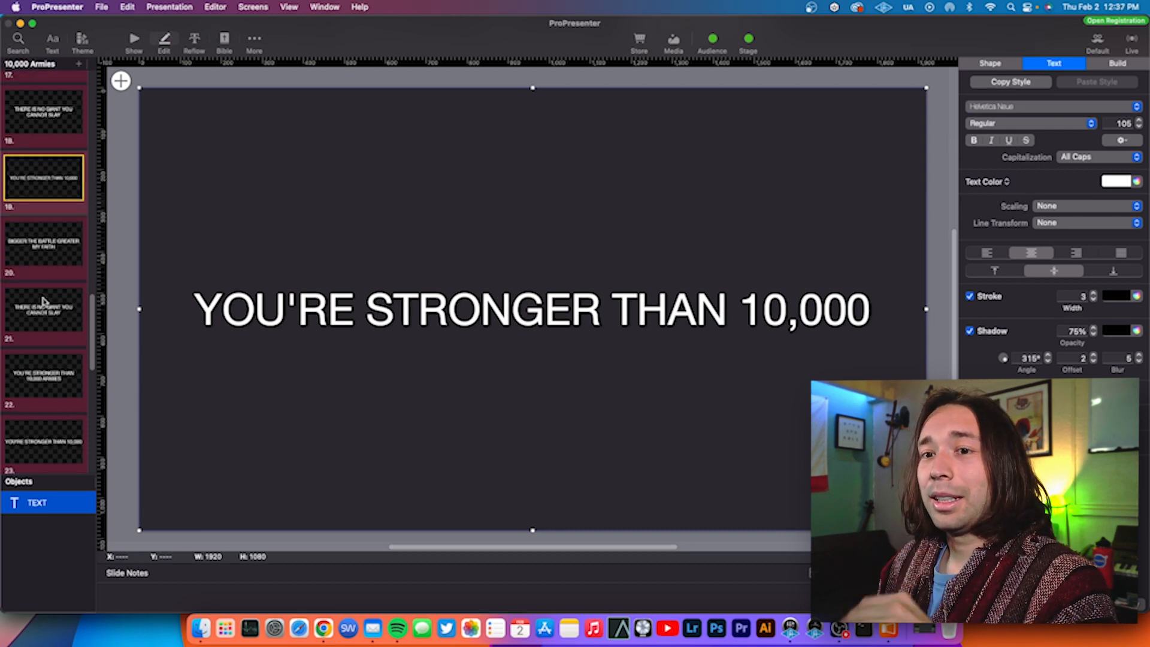
click(43, 301)
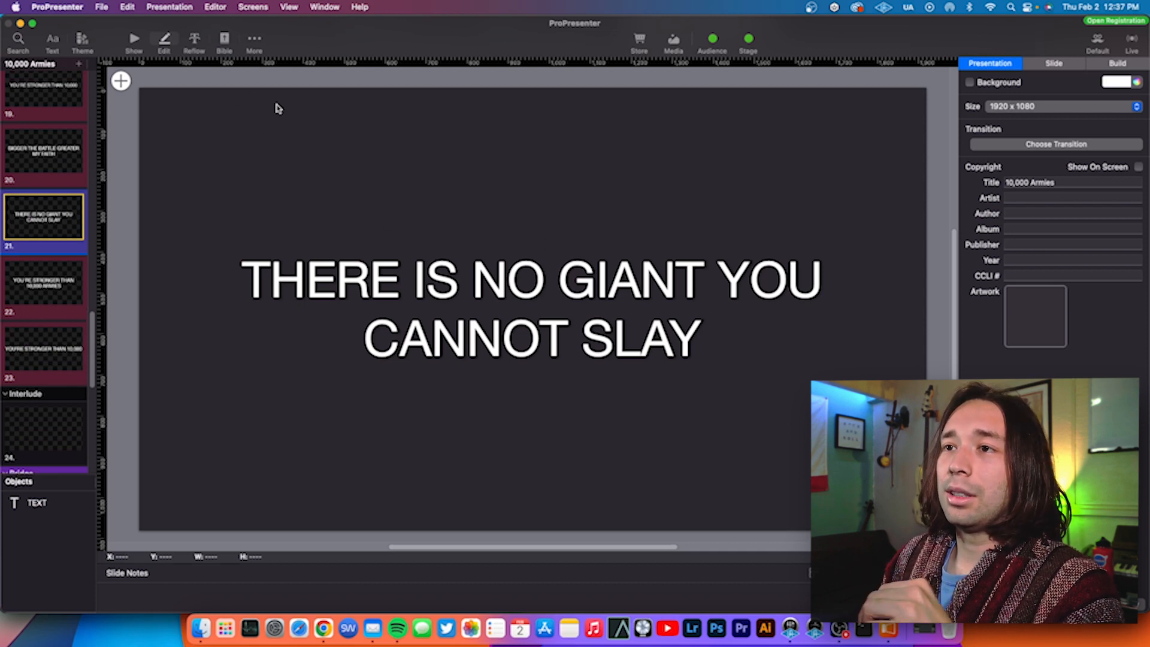
click(255, 42)
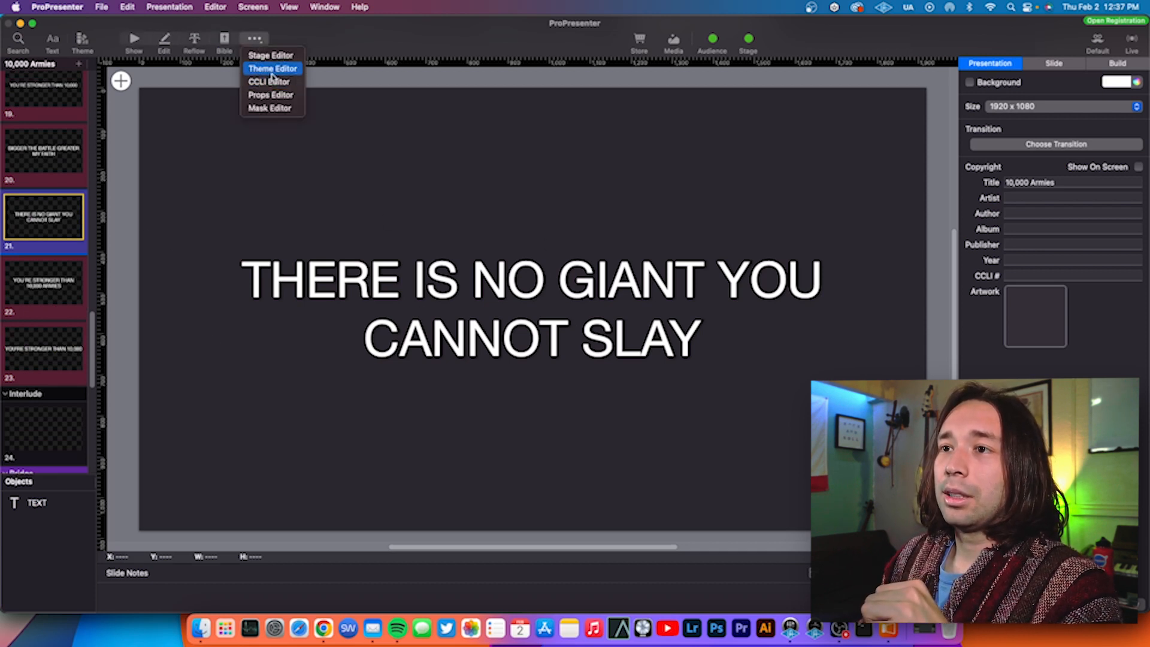
click(262, 217)
click(387, 285)
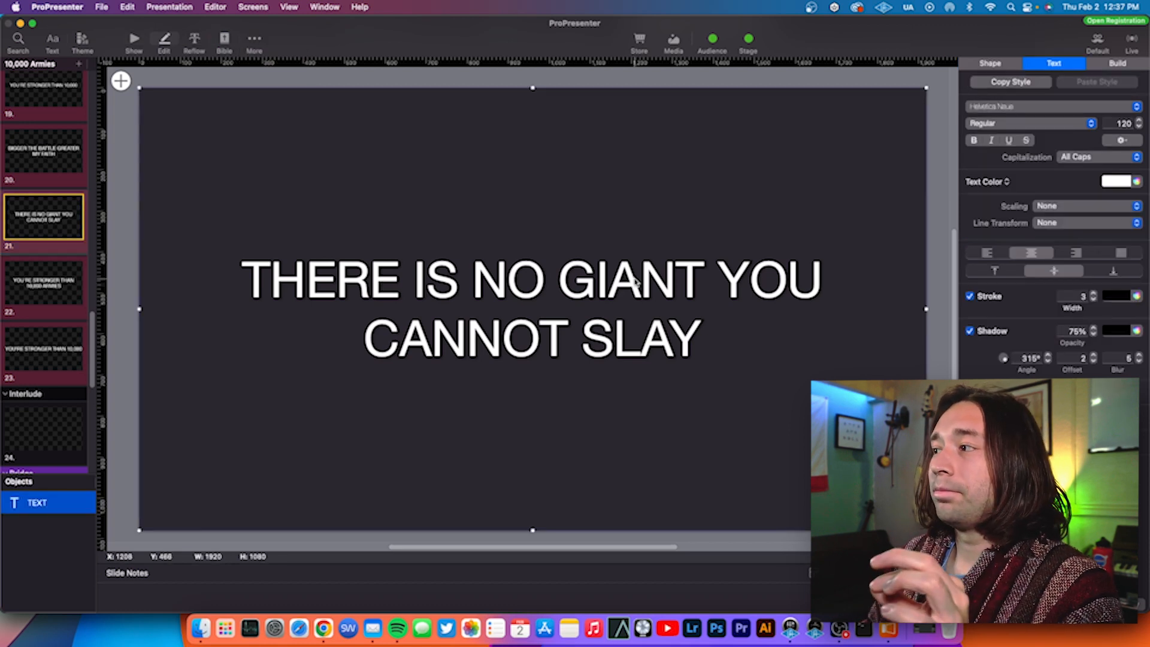
Find the "You're stronger than 10,000" line on Outro slide 34 and set its text size to 105.
scroll(63, 322, down, 10)
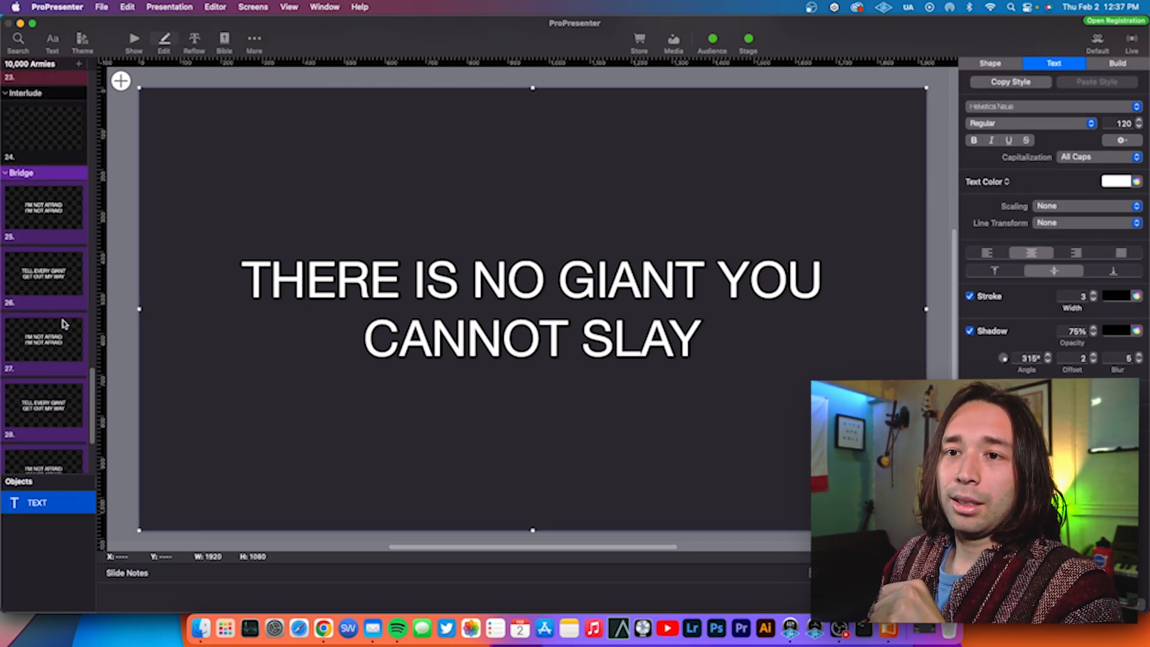
scroll(63, 322, down, 6)
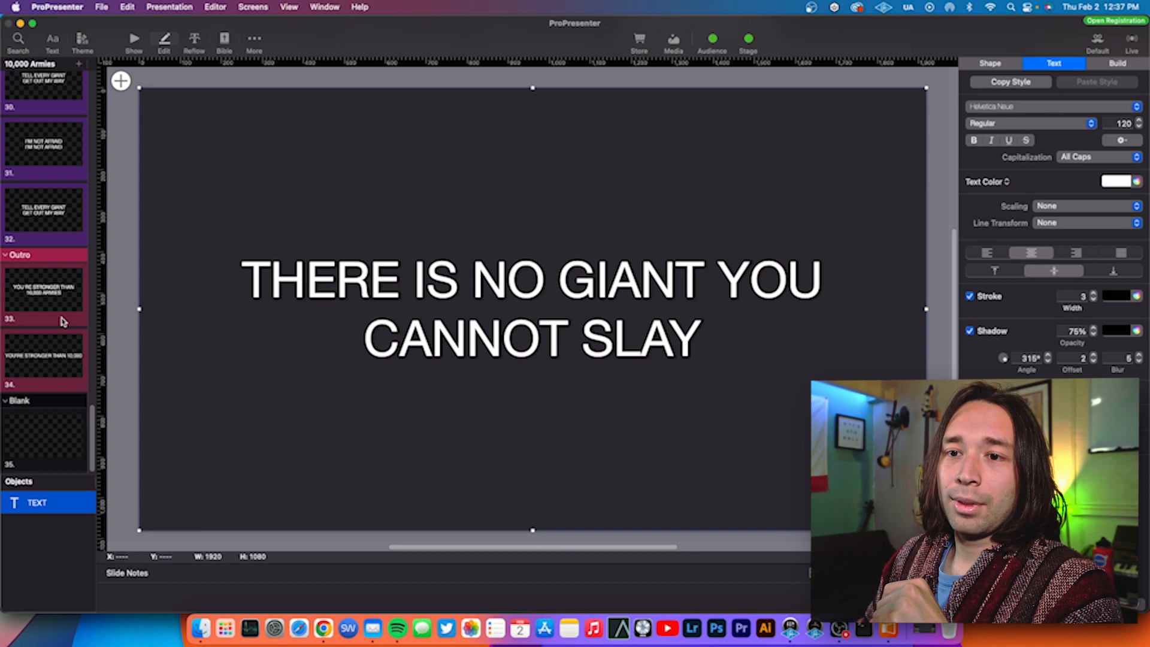
click(51, 350)
click(342, 322)
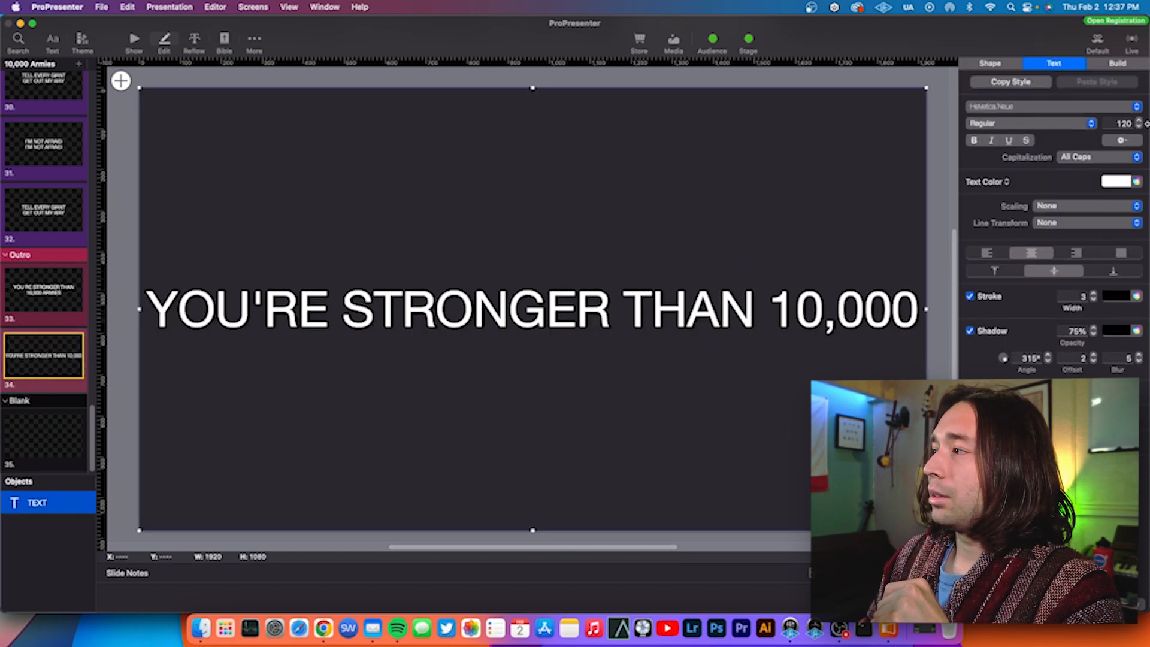
click(1138, 126)
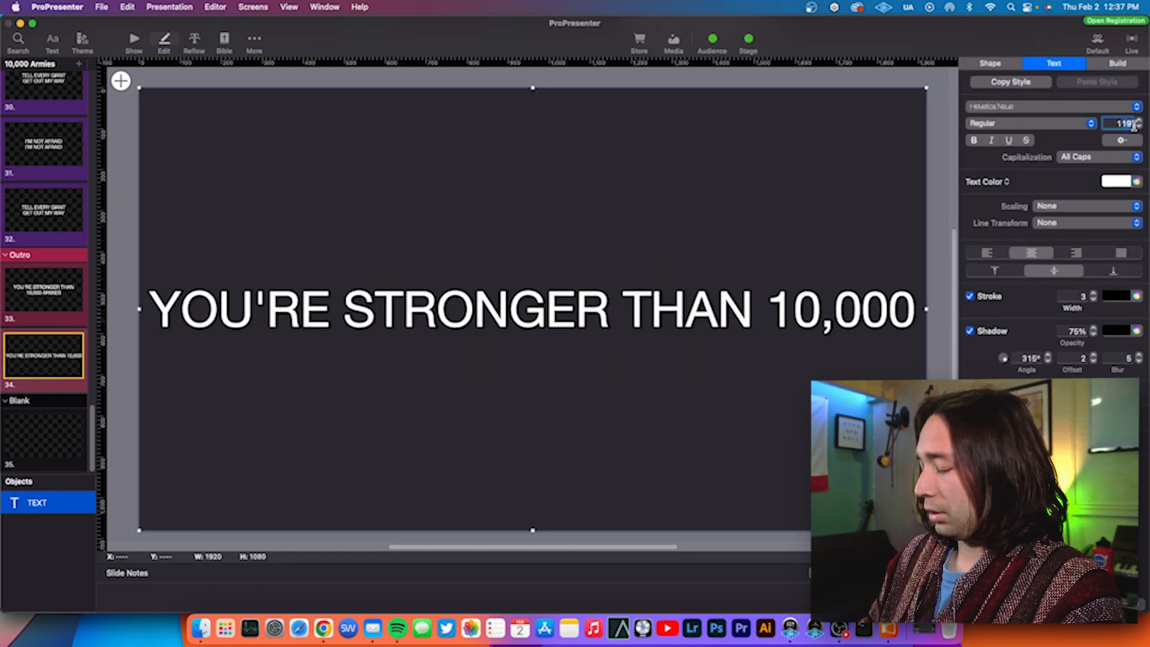
key(BackSpace)
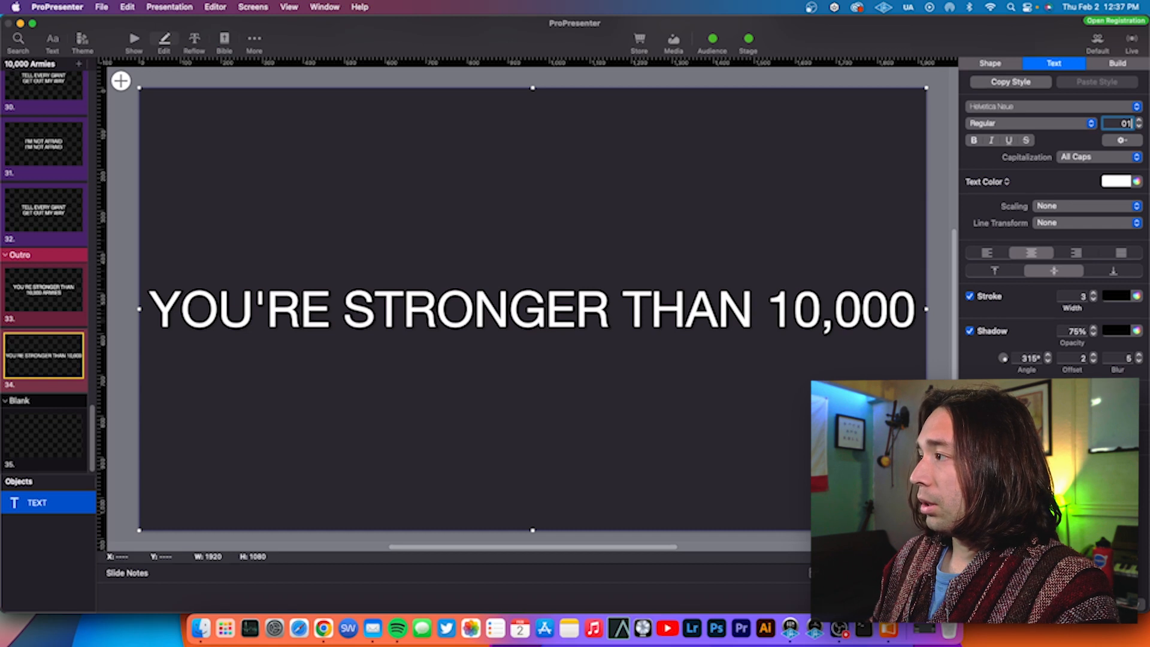
text(105)
key(Return)
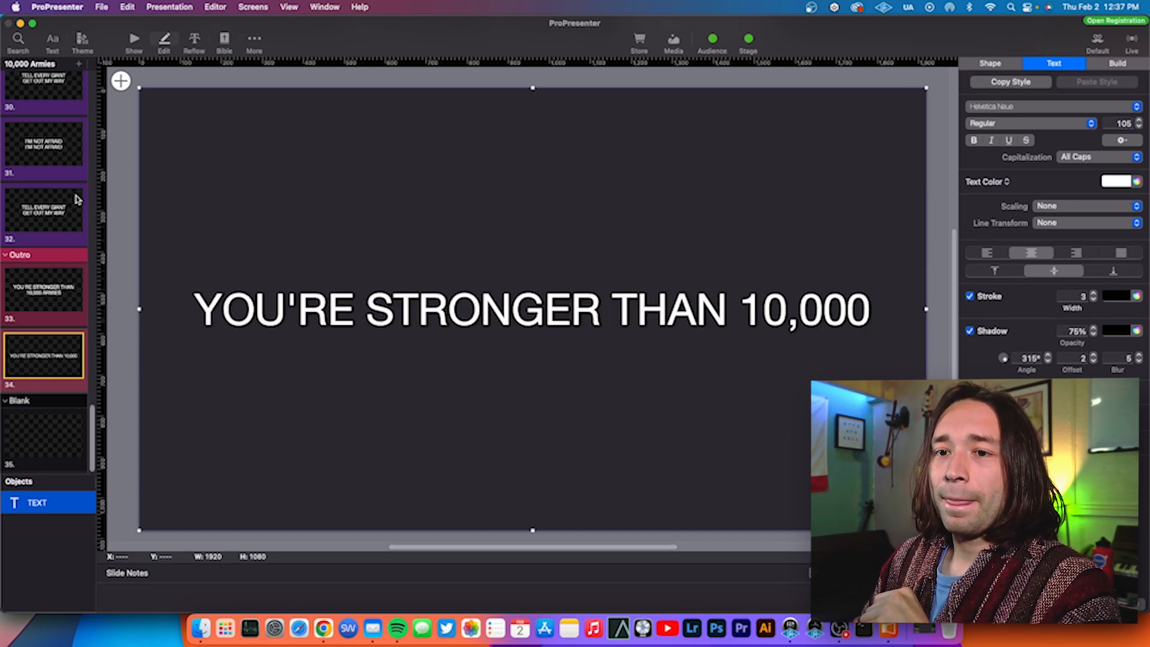
Go back to the start of the song and look through its lyrics in the Reflow Editor.
scroll(77, 204, up, 20)
scroll(77, 204, up, 5)
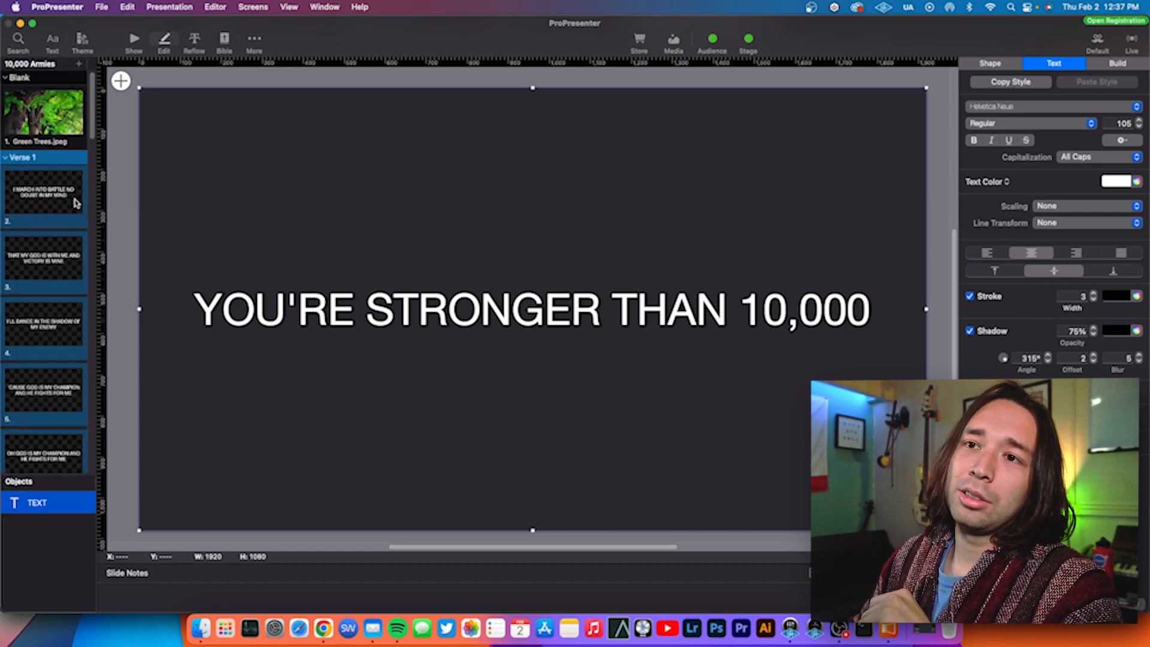
click(195, 40)
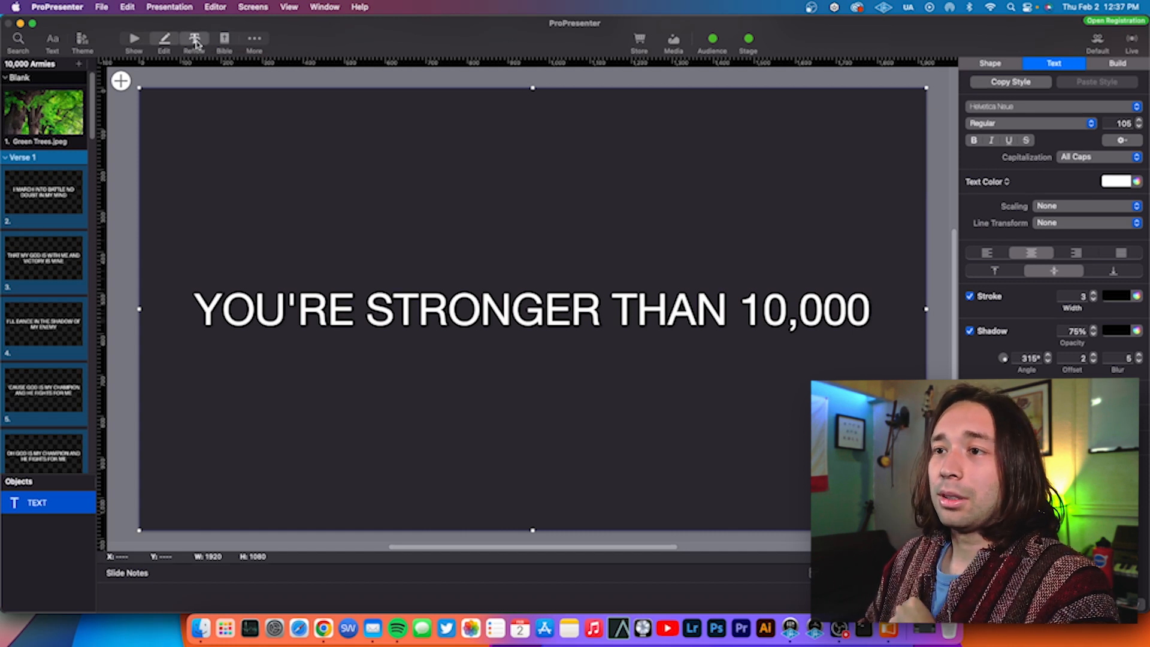
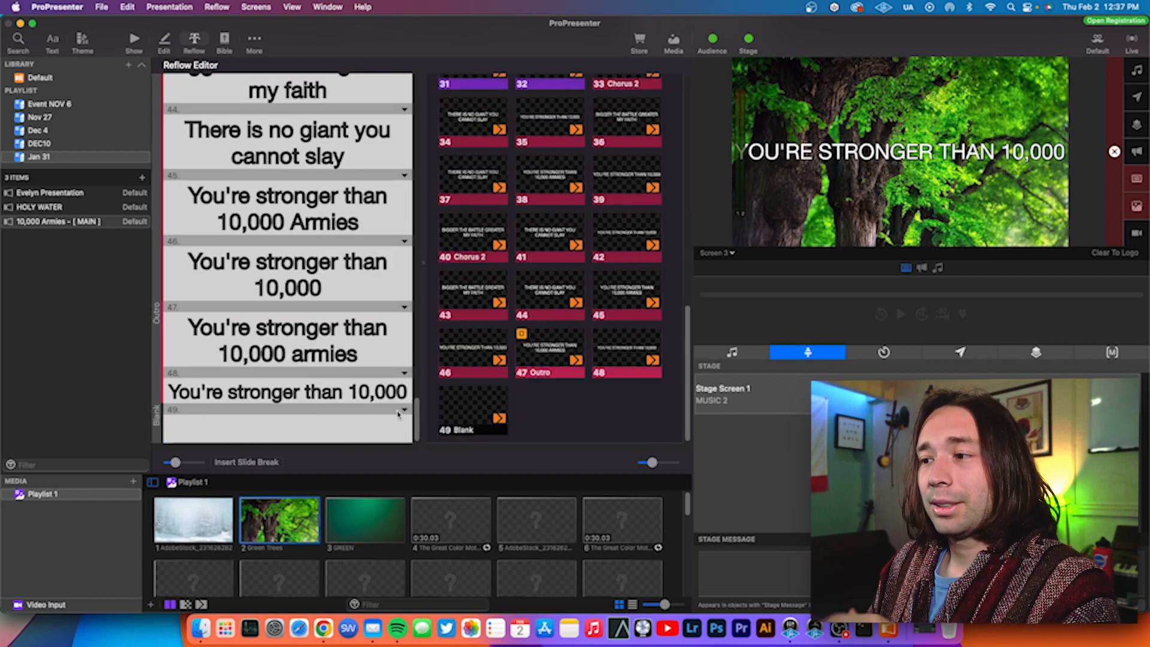
scroll(287, 258, up, 10)
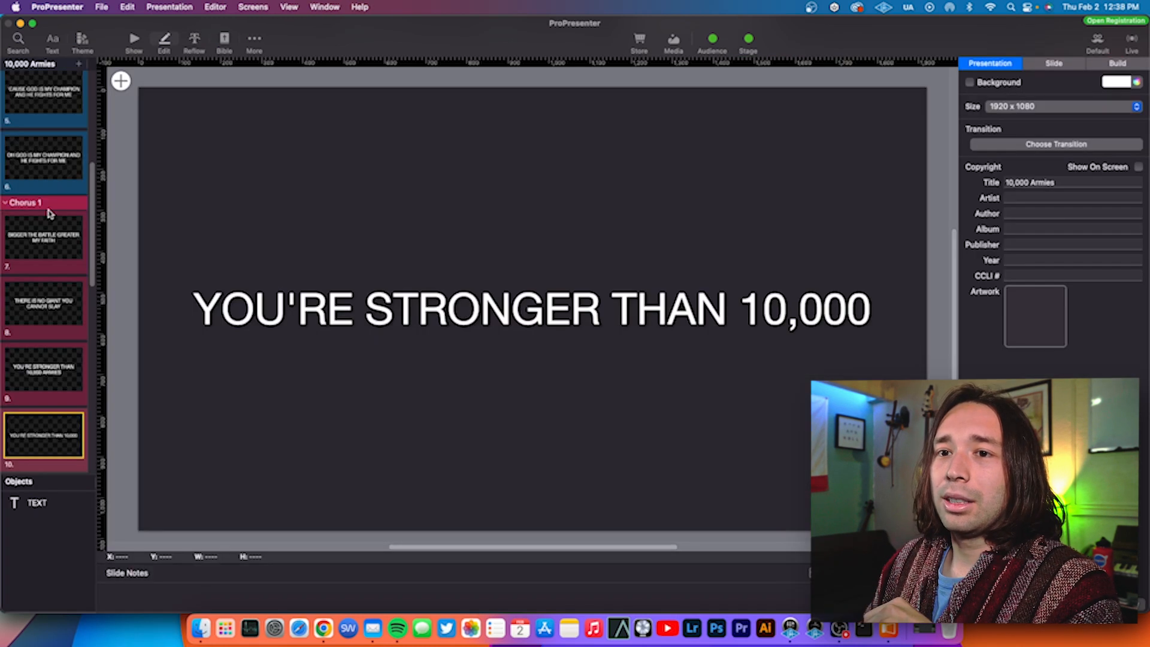
Open Verse 1 slide 6 in the slide editor and examine its text box's text and shape properties.
click(52, 172)
click(479, 334)
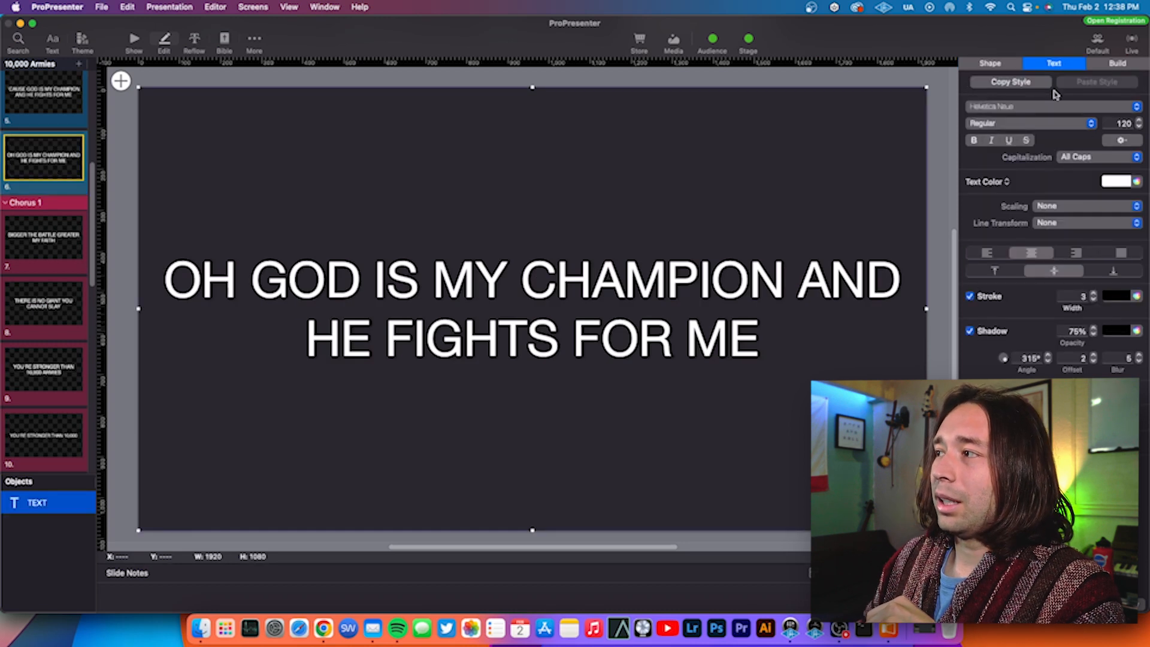
click(982, 64)
click(1053, 63)
click(990, 63)
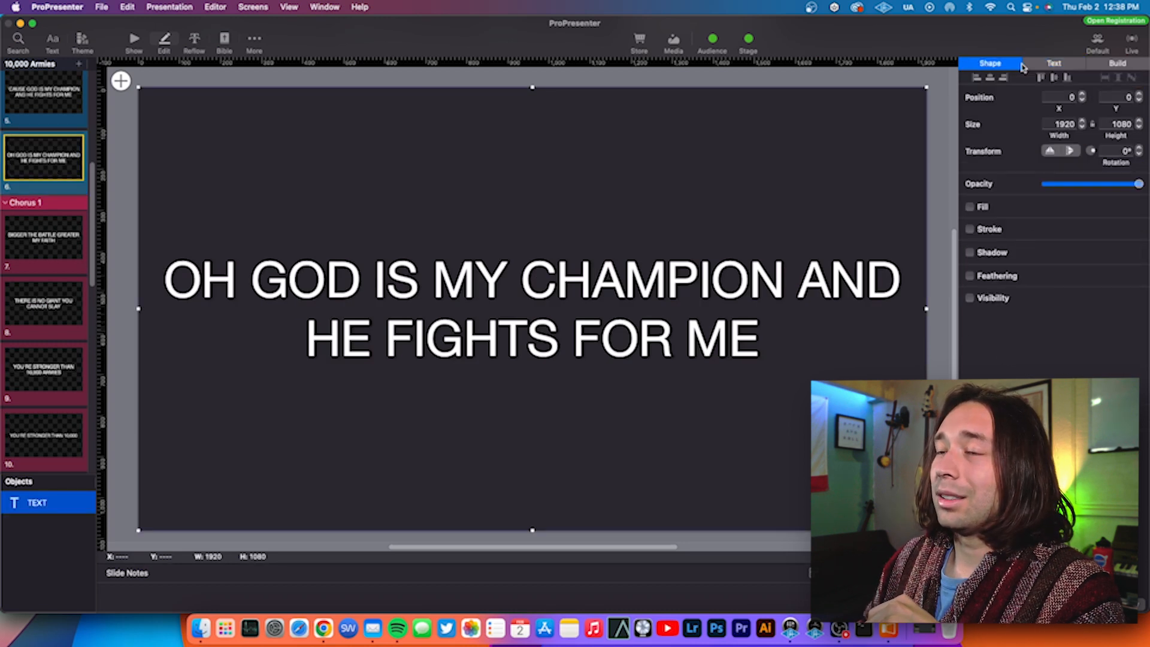
Check the lyrics in the Reflow Editor once more, and return to the Show view of the 10,000 Armies slides.
click(194, 42)
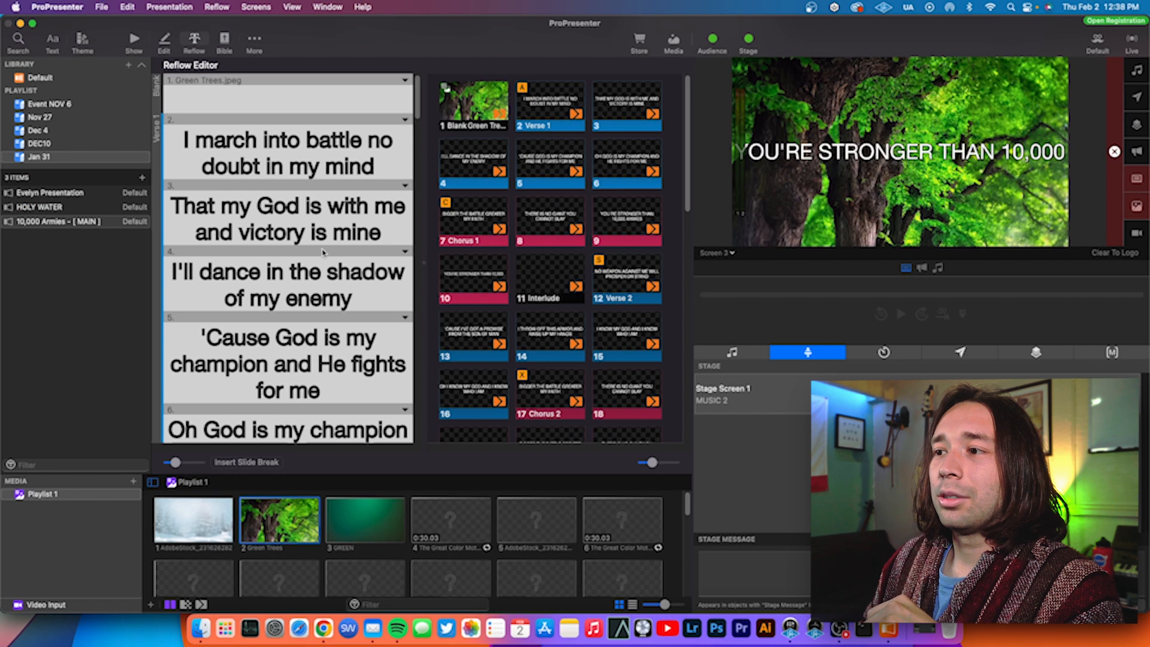
scroll(328, 248, up, 5)
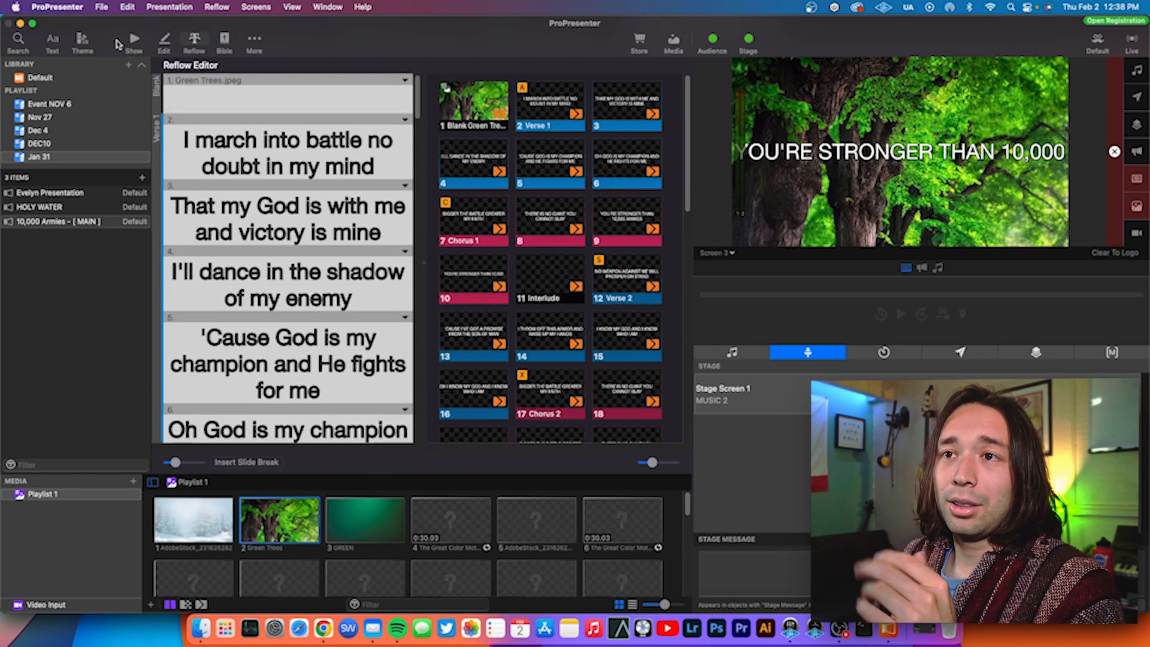
click(134, 40)
scroll(403, 216, up, 3)
scroll(403, 217, down, 3)
scroll(403, 216, up, 3)
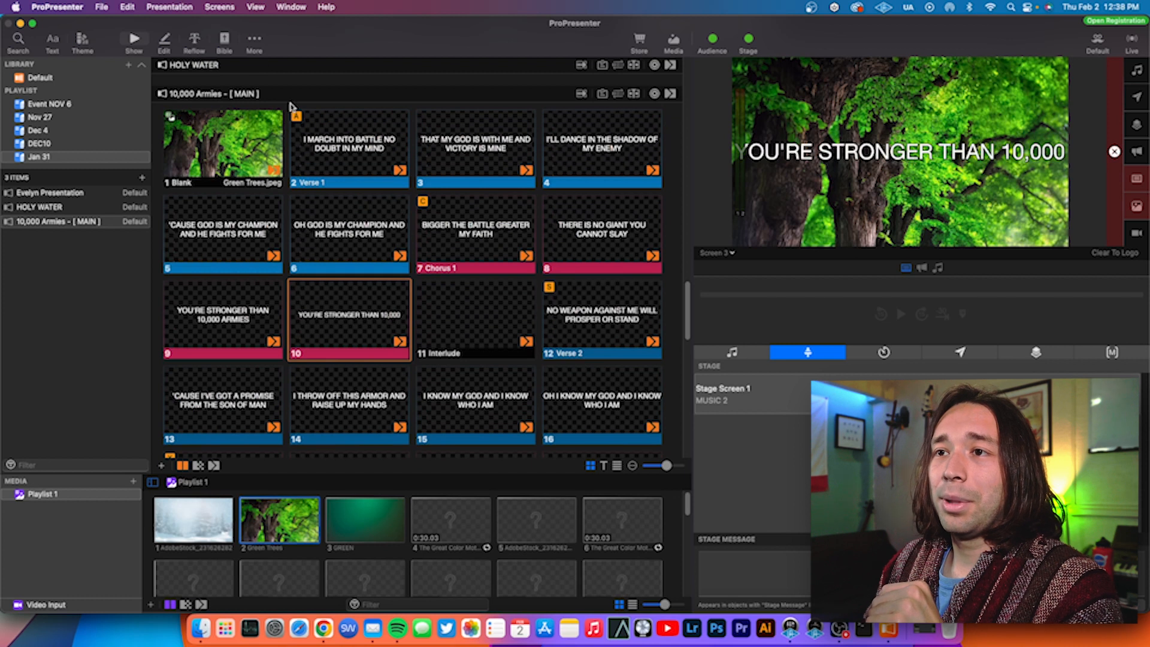